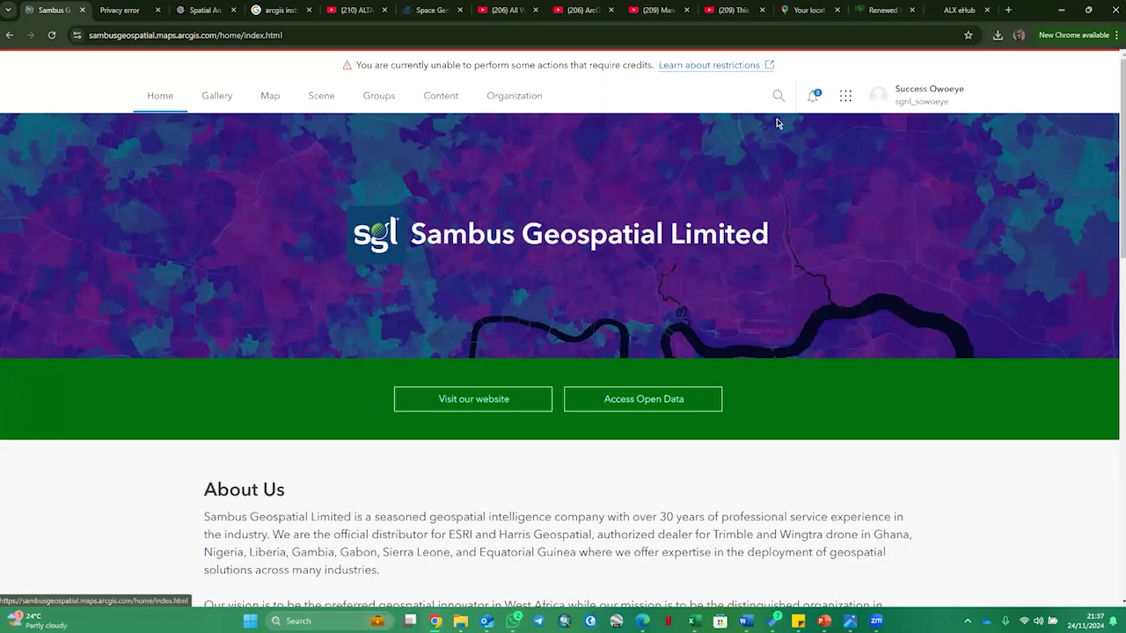
- Open the item page of the Crime Reporting Map web map from the account's own content
{"action": "left_click", "coordinate": [845, 99]}
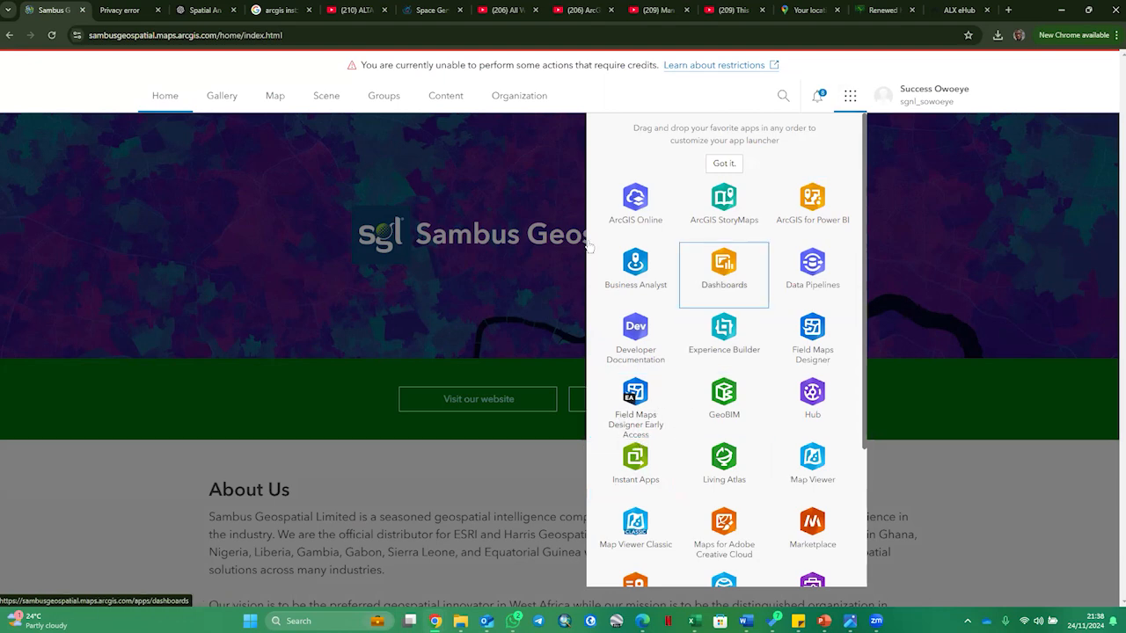
{"action": "left_click", "coordinate": [448, 96]}
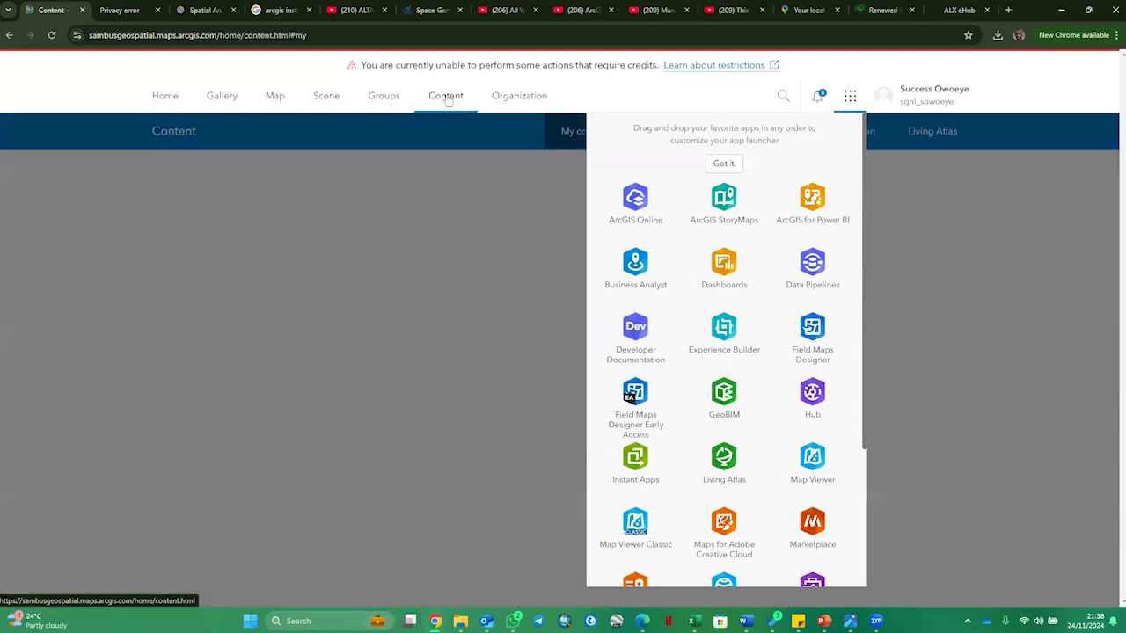
{"action": "left_click", "coordinate": [849, 95]}
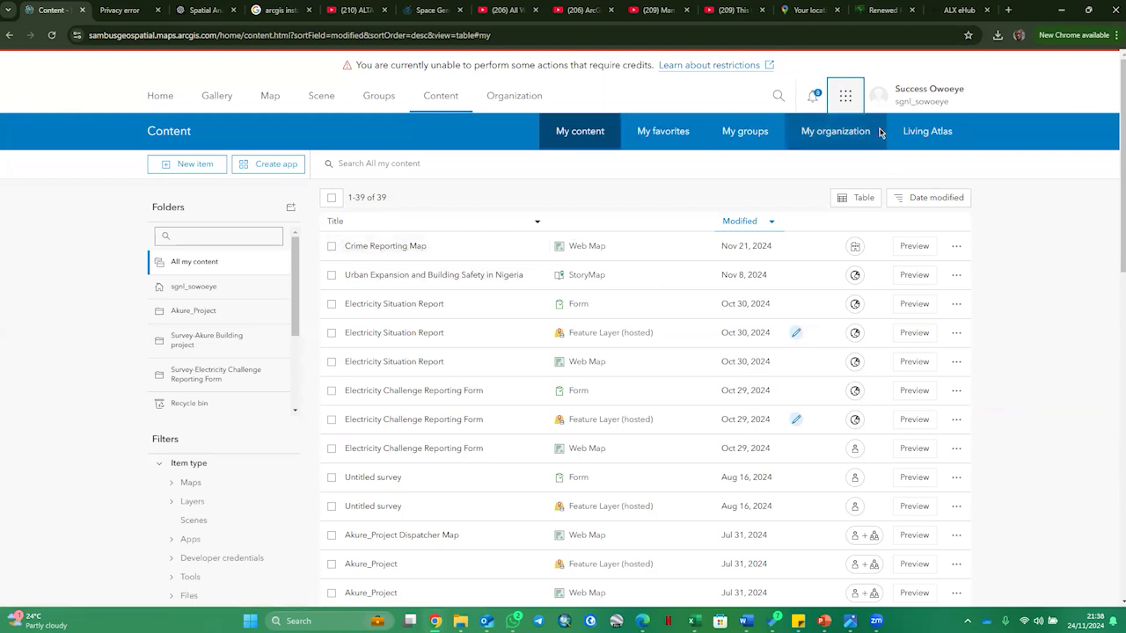
{"action": "left_click", "coordinate": [397, 251]}
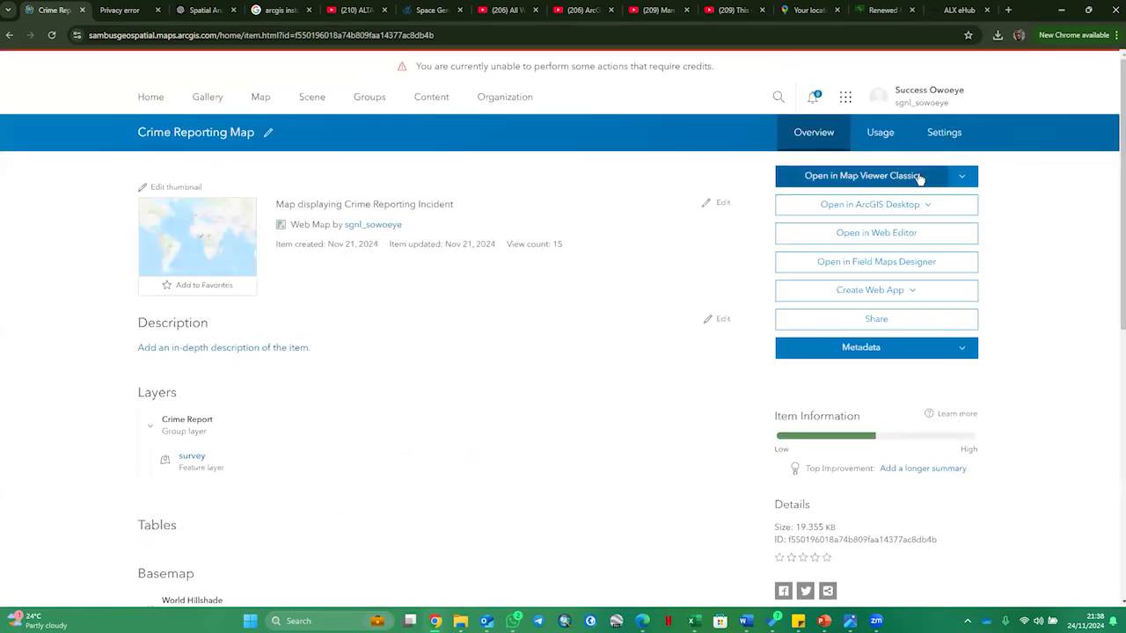
- Open the map in Map Viewer Classic, staying in that viewer, and show the survey layer's legend over the Nigeria area
{"action": "left_click", "coordinate": [919, 177]}
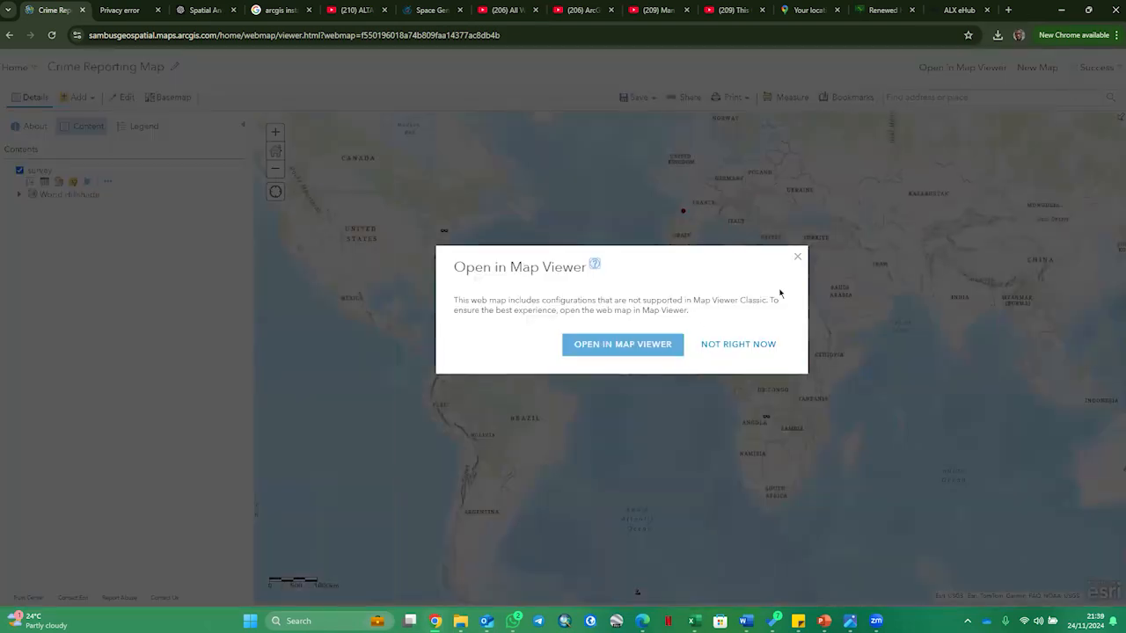
{"action": "left_click", "coordinate": [797, 256]}
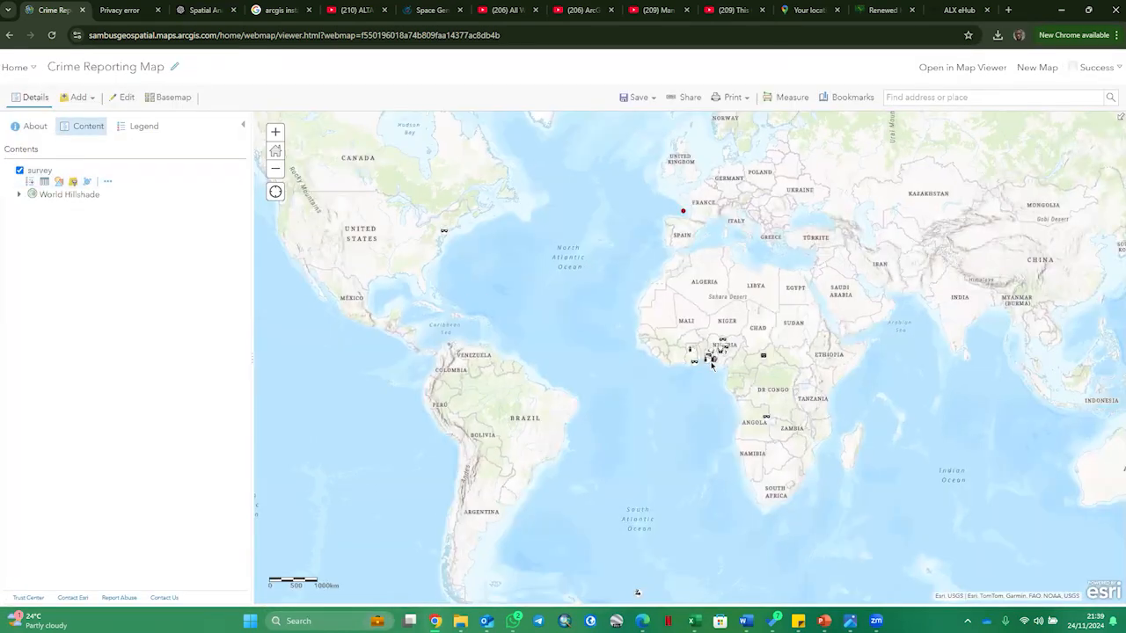
{"action": "scroll", "coordinate": [714, 361], "scroll_direction": "up", "scroll_amount": 1}
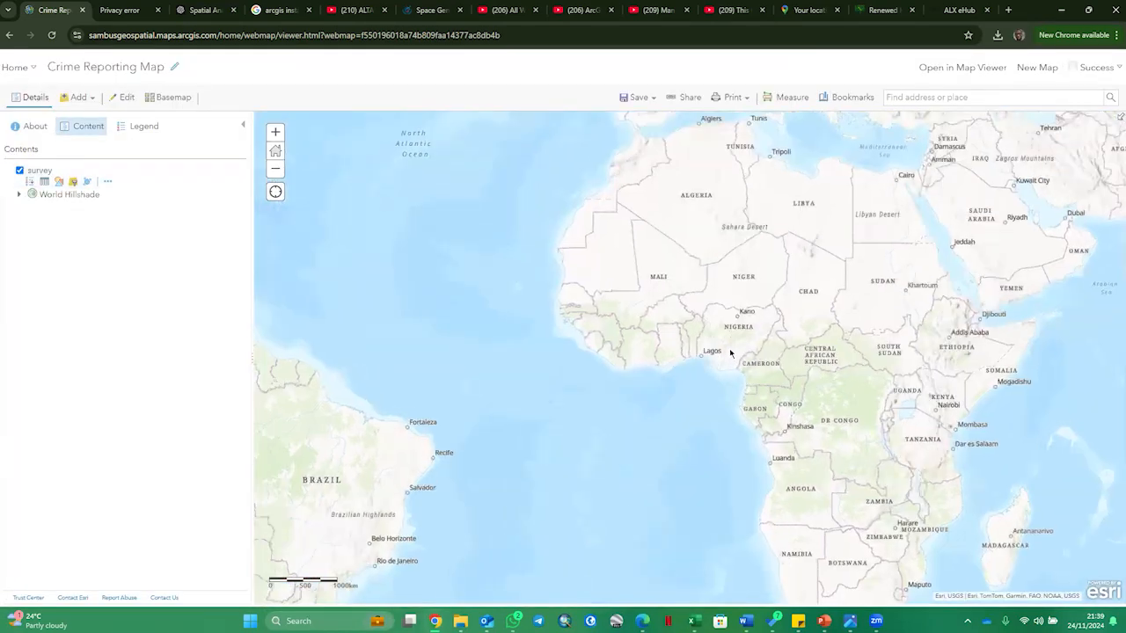
{"action": "scroll", "coordinate": [730, 355], "scroll_direction": "up", "scroll_amount": 2}
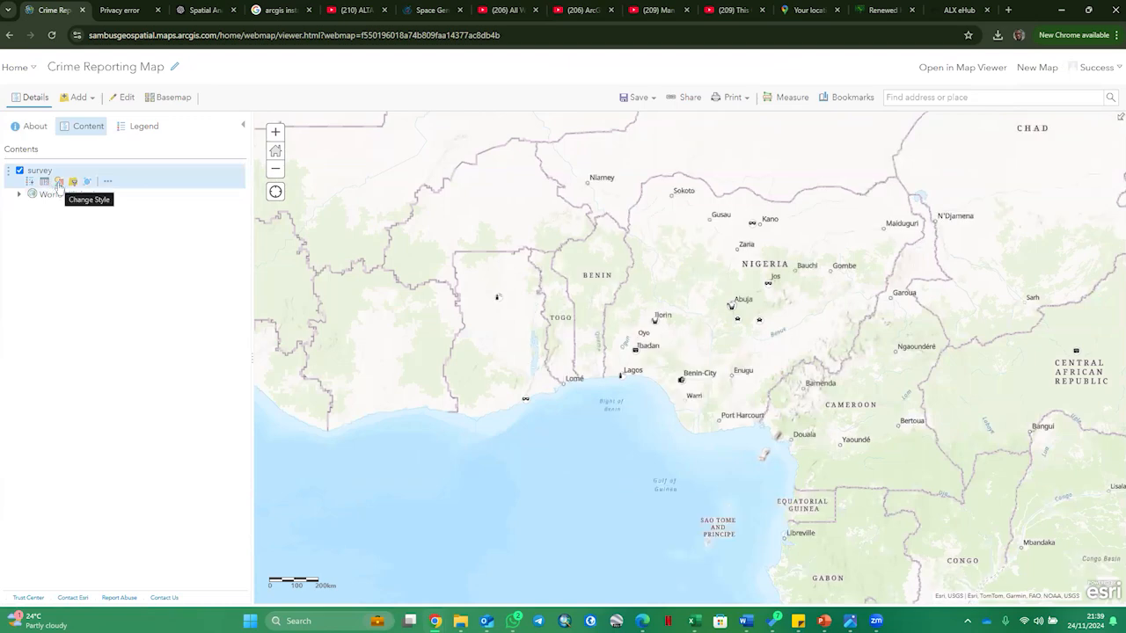
{"action": "left_click", "coordinate": [29, 182]}
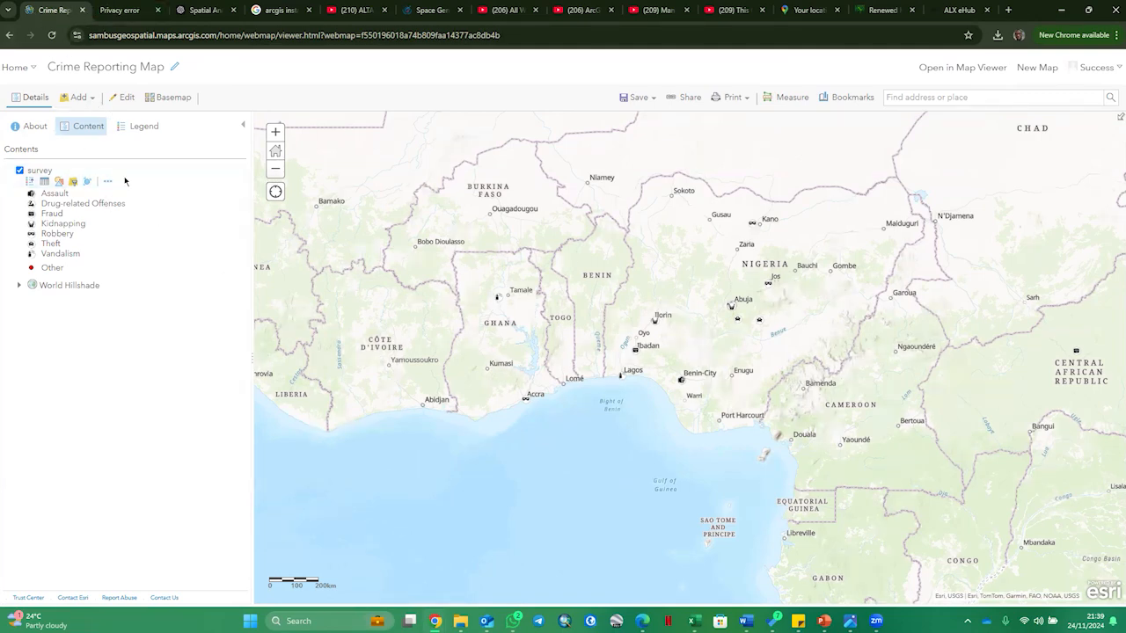
- Return to the Crime Reporting Map's item page and launch Instant Apps
{"action": "left_click", "coordinate": [11, 37]}
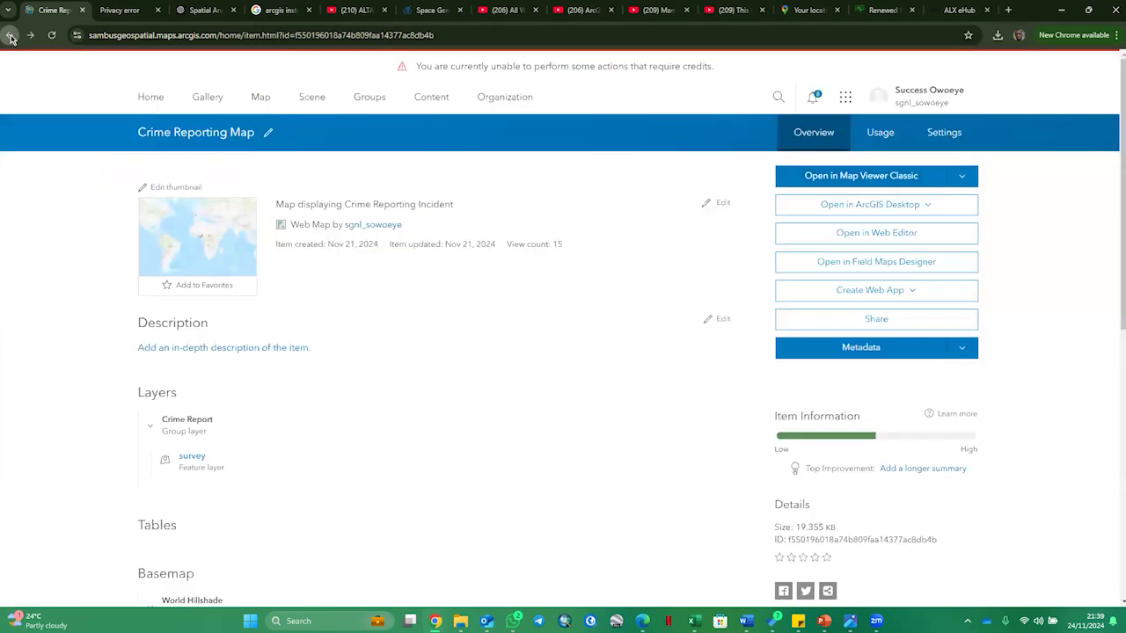
{"action": "left_click", "coordinate": [845, 97]}
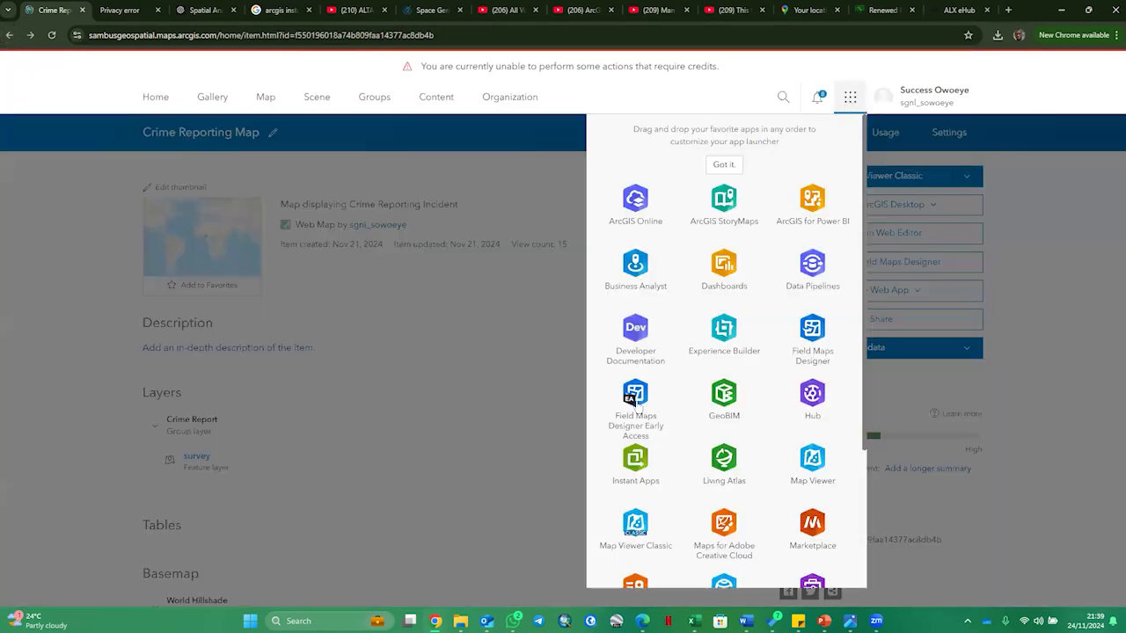
{"action": "left_click", "coordinate": [637, 467]}
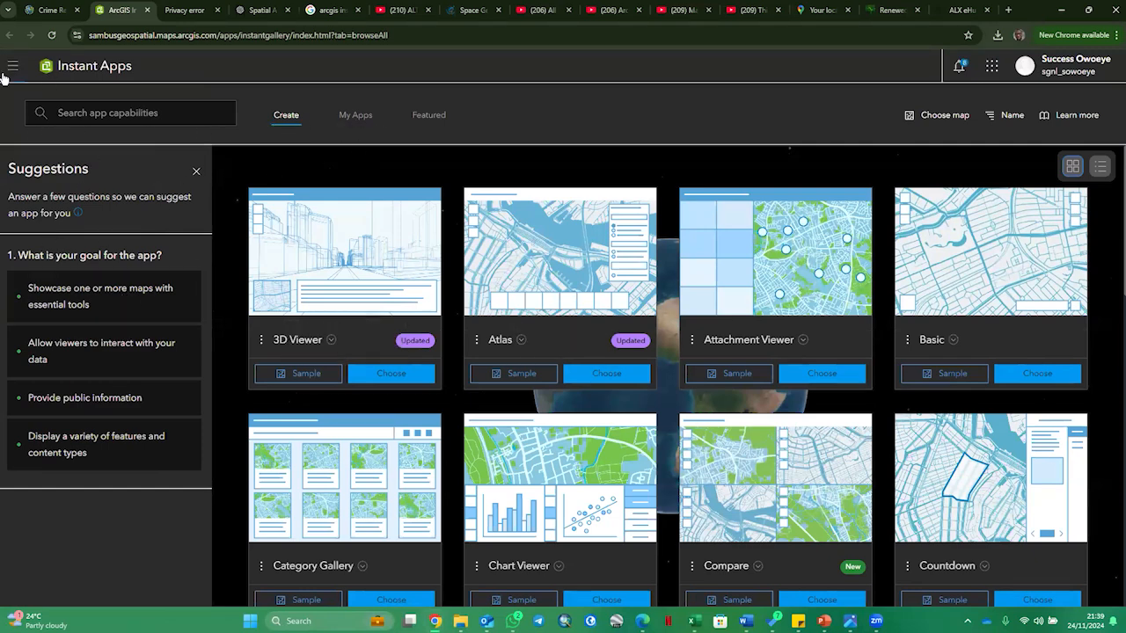
- Look over the Instant Apps gallery, including the My Apps and Featured sections, ending on the template list for creating apps
{"action": "left_click", "coordinate": [992, 70]}
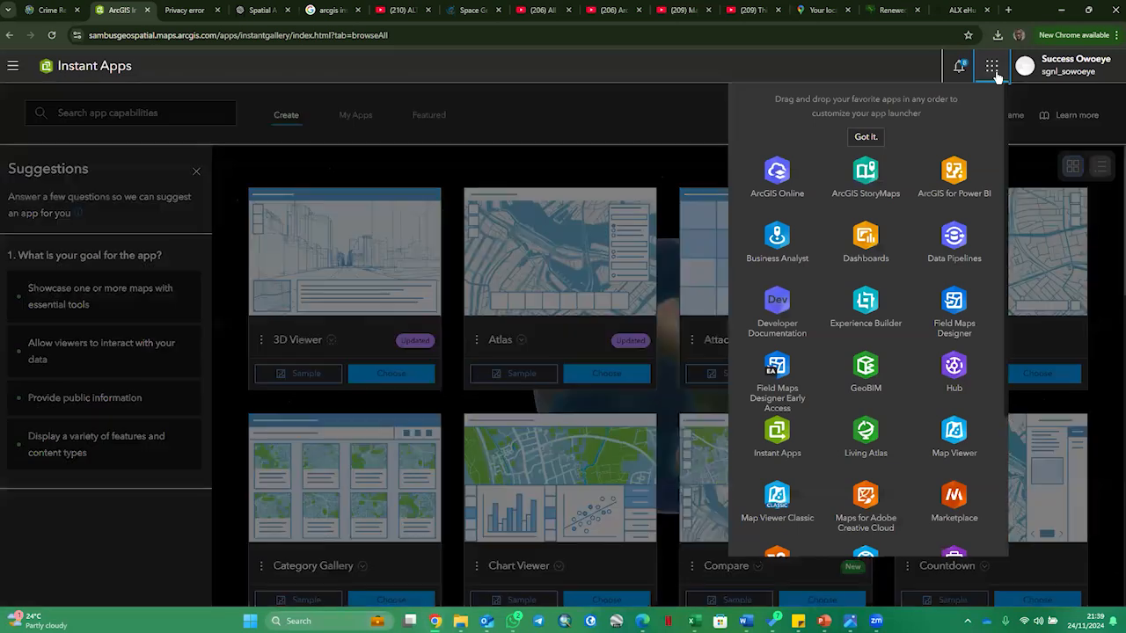
{"action": "left_click", "coordinate": [995, 73]}
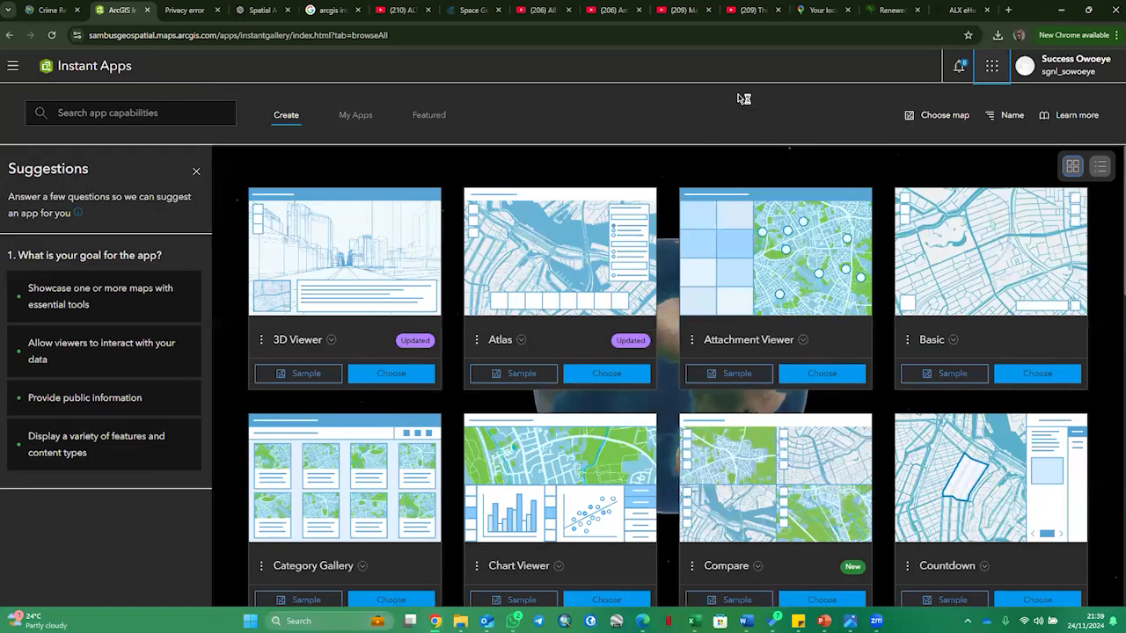
{"action": "left_click", "coordinate": [82, 114]}
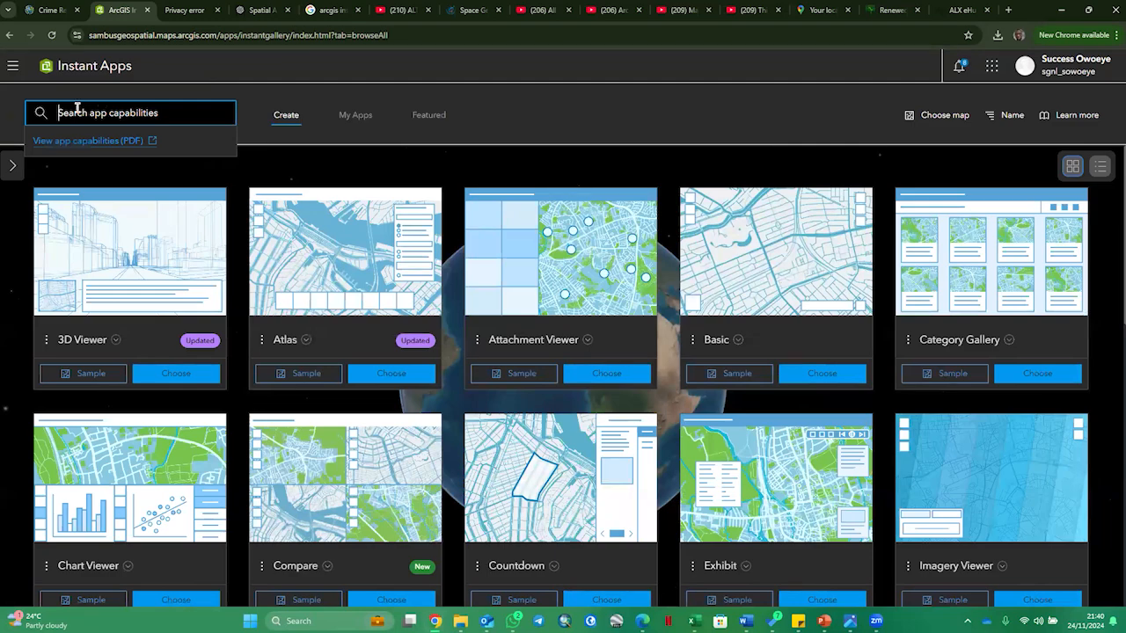
{"action": "left_click", "coordinate": [13, 164]}
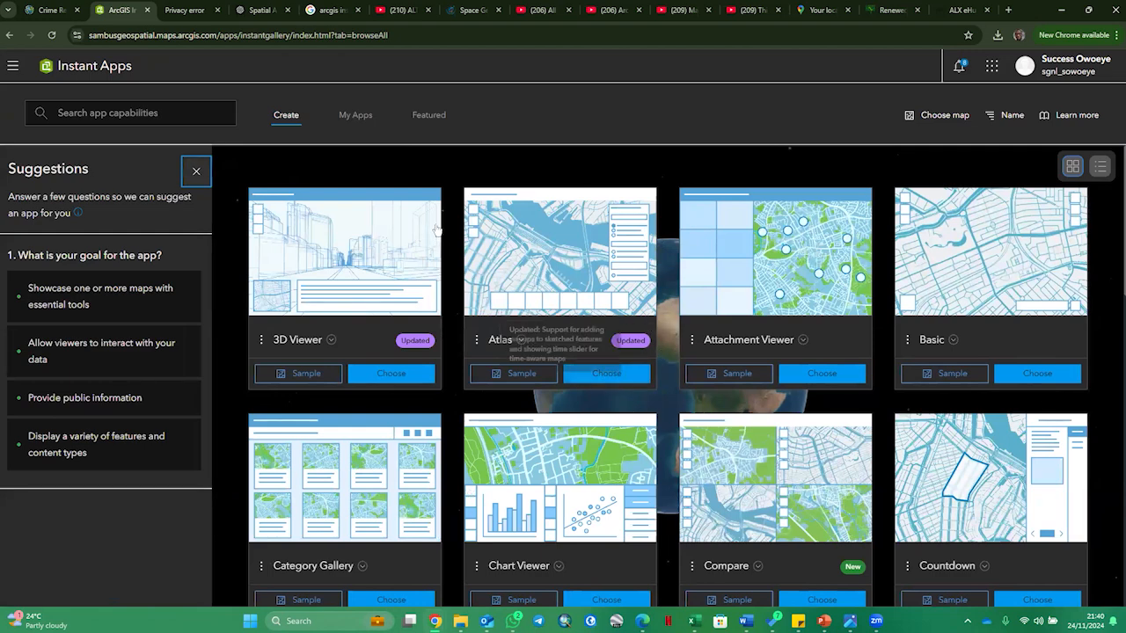
{"action": "left_click", "coordinate": [351, 116]}
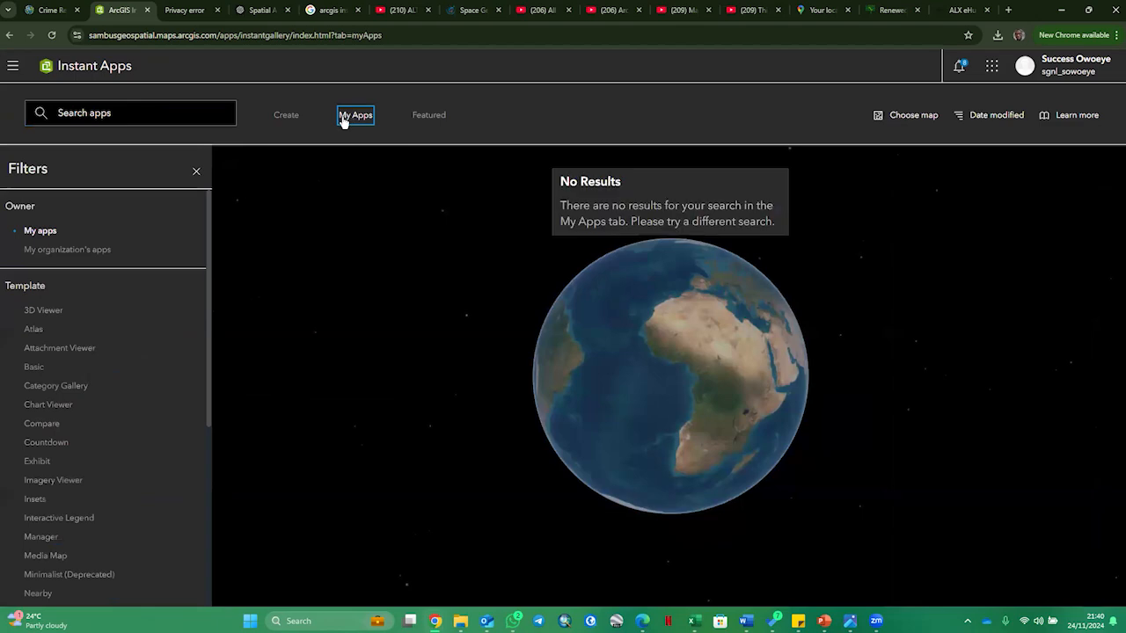
{"action": "left_click", "coordinate": [431, 118]}
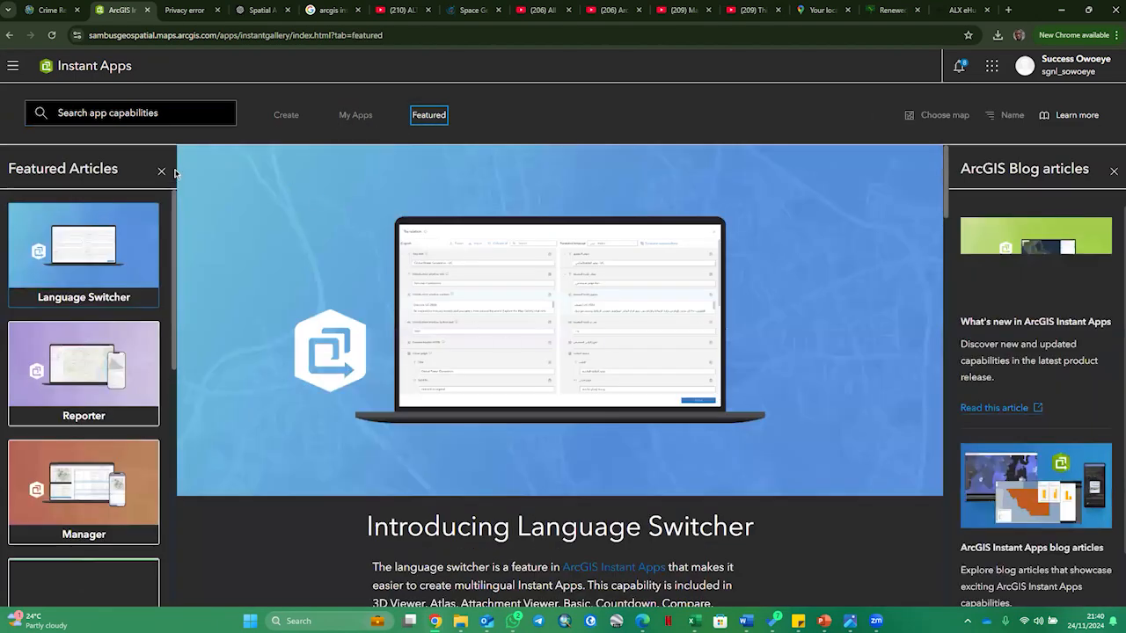
{"action": "left_click", "coordinate": [287, 118]}
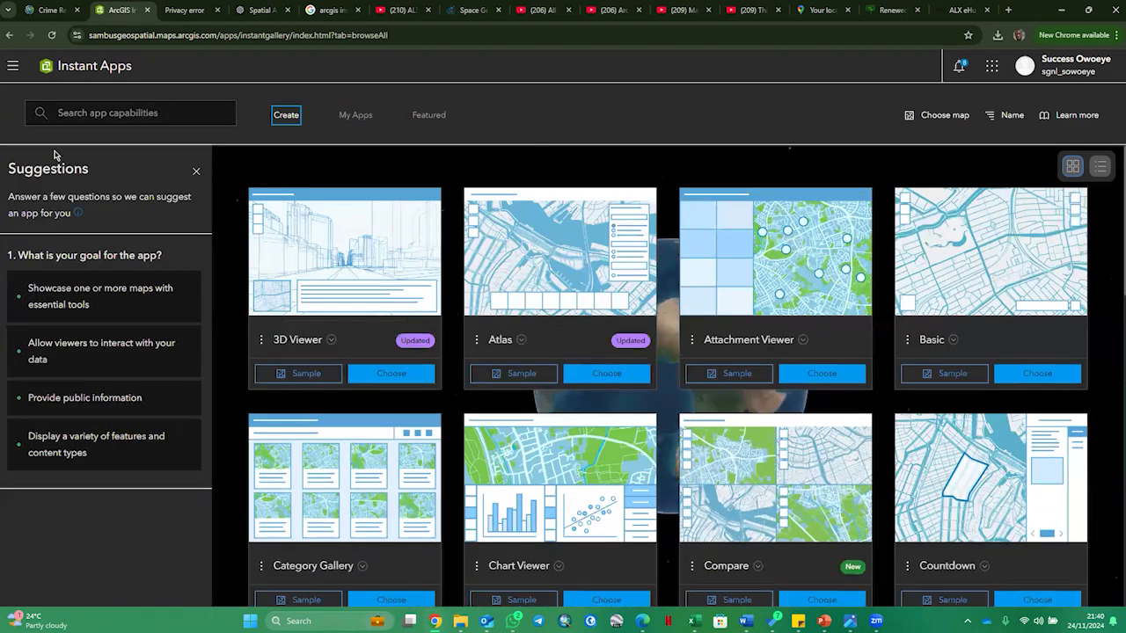
- Narrow the suggested templates to the goal "Allow viewers to interact with your data" with viewers able to "Edit data"
{"action": "left_click", "coordinate": [41, 308]}
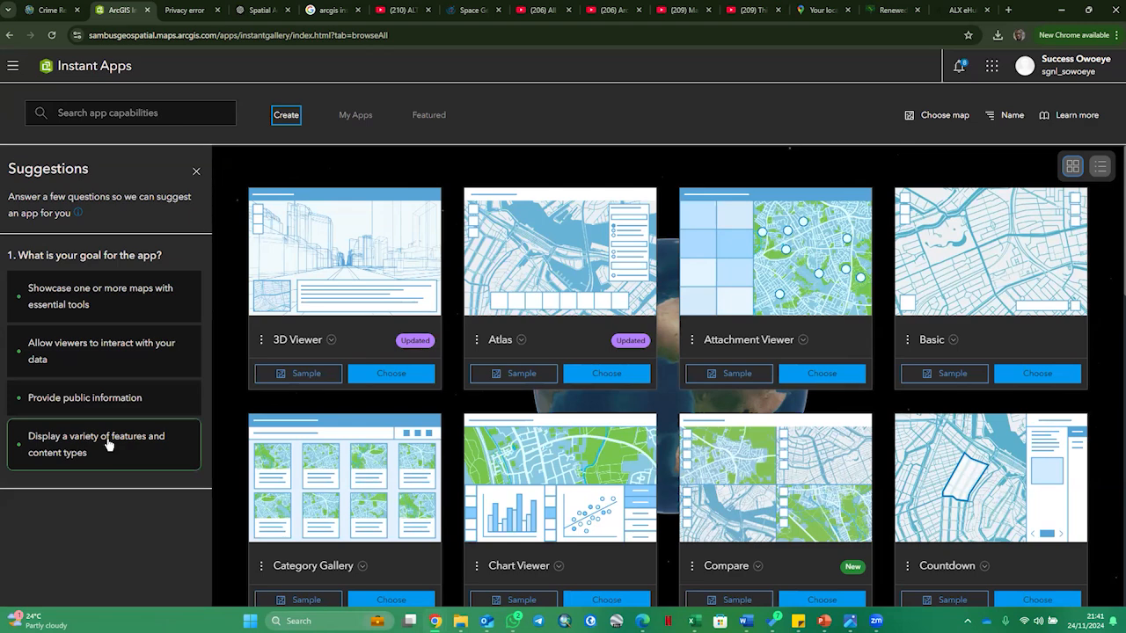
{"action": "left_click", "coordinate": [122, 358]}
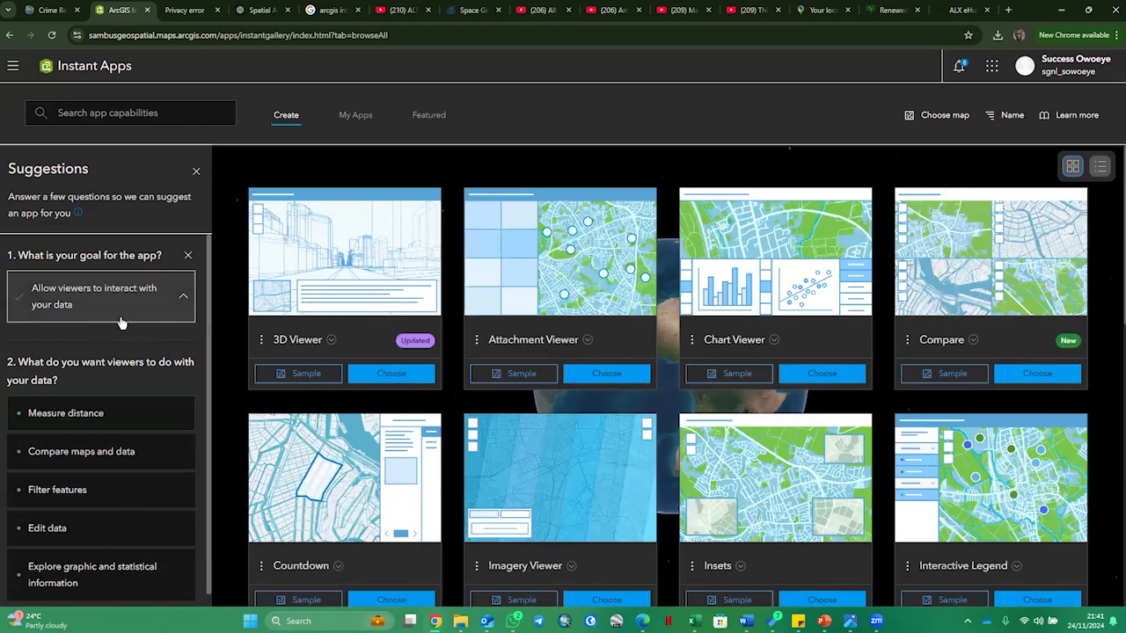
{"action": "scroll", "coordinate": [132, 379], "scroll_direction": "down", "scroll_amount": 1}
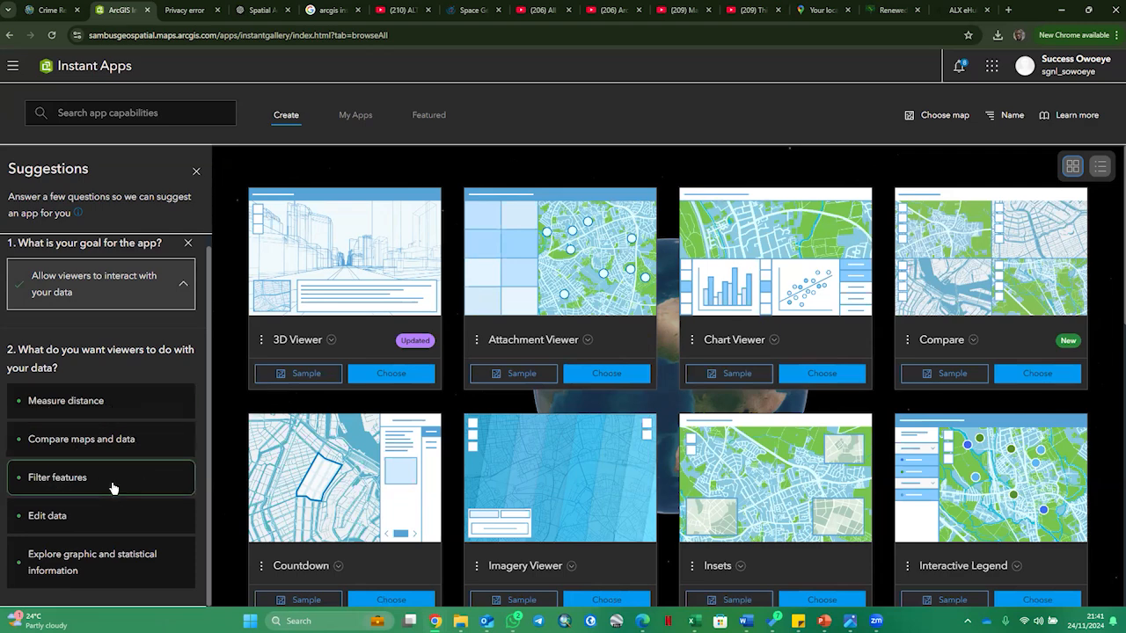
{"action": "left_click", "coordinate": [74, 522]}
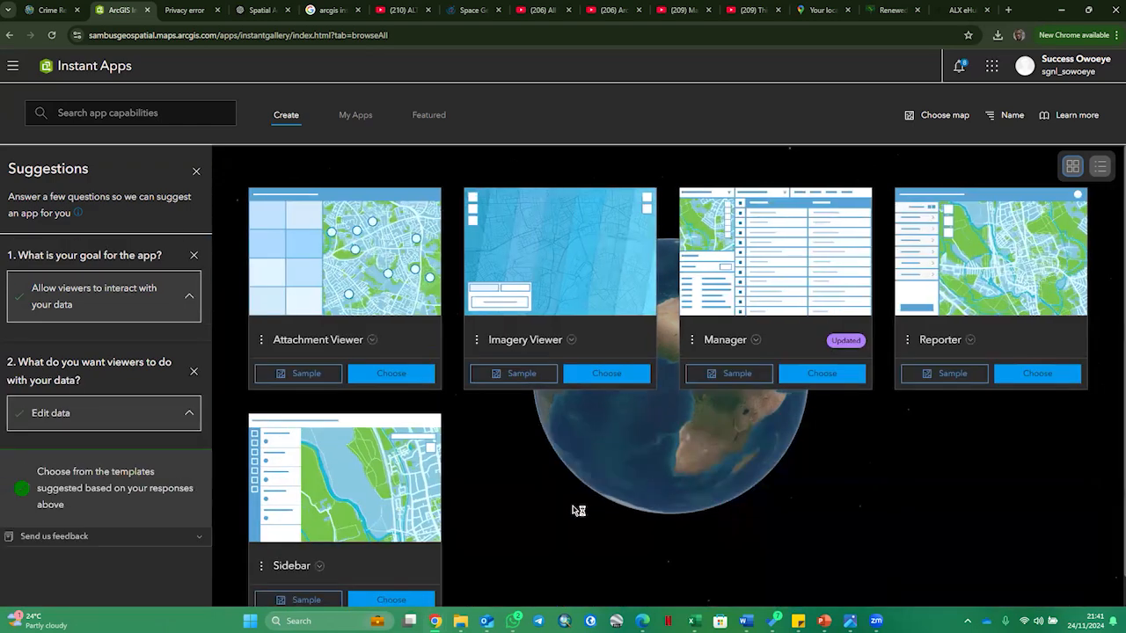
- Look through the suggested templates and read the Reporter template's description and examples
{"action": "scroll", "coordinate": [538, 468], "scroll_direction": "down", "scroll_amount": 1}
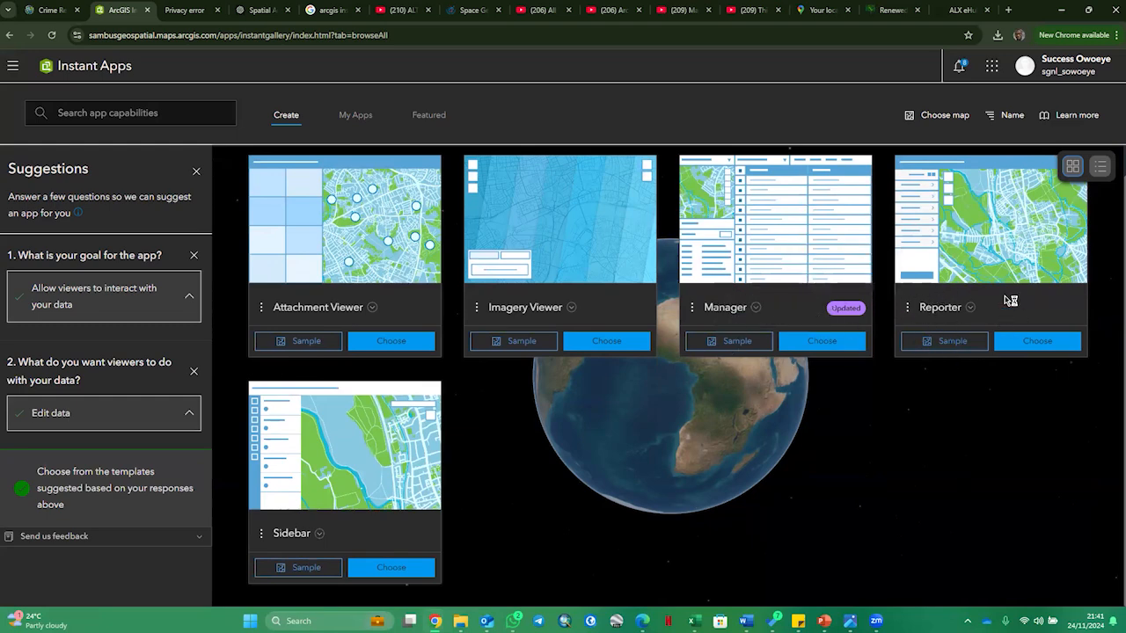
{"action": "scroll", "coordinate": [1011, 347], "scroll_direction": "up", "scroll_amount": 1}
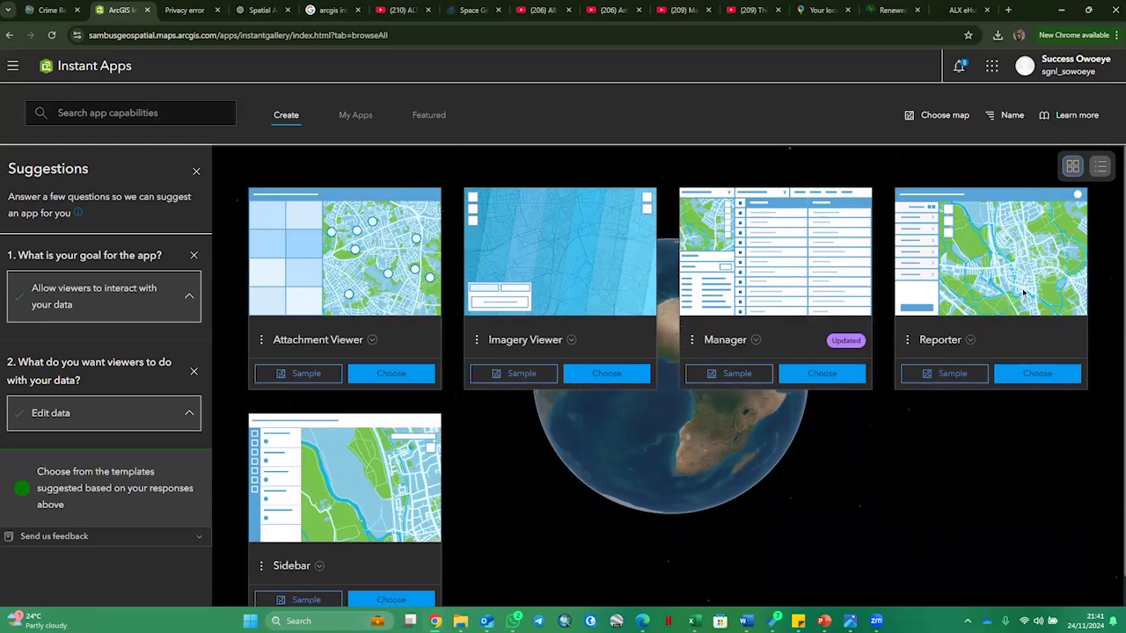
{"action": "left_click", "coordinate": [972, 342]}
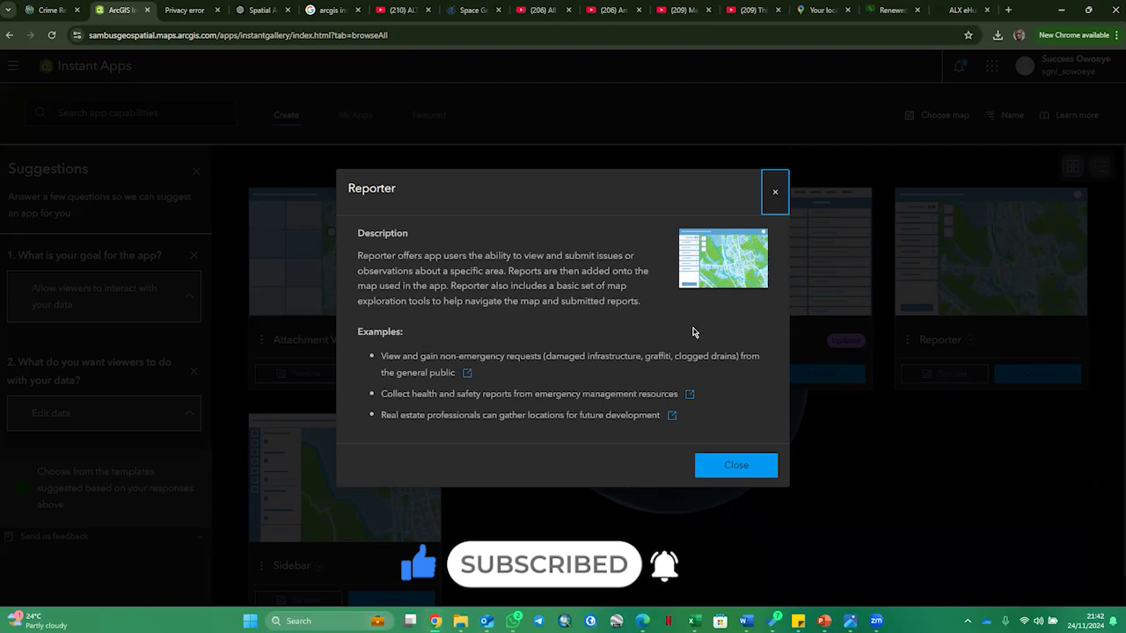
{"action": "left_click", "coordinate": [744, 467]}
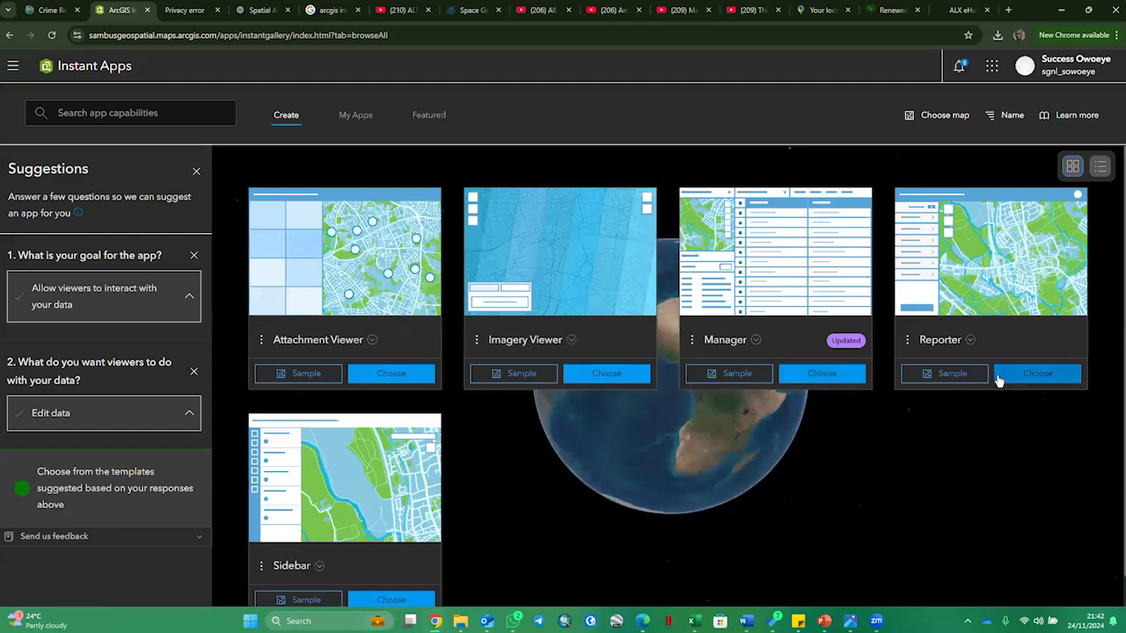
- Start a new app from the Reporter template and title it "Crime Incident Report"
{"action": "left_click", "coordinate": [1025, 376]}
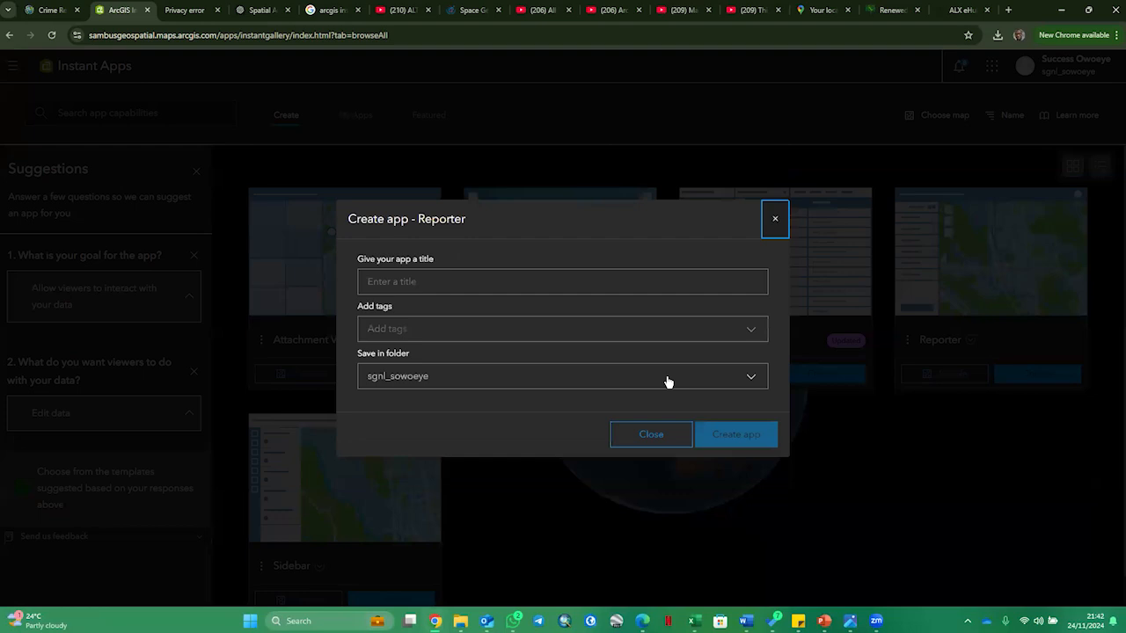
{"action": "left_click", "coordinate": [436, 280]}
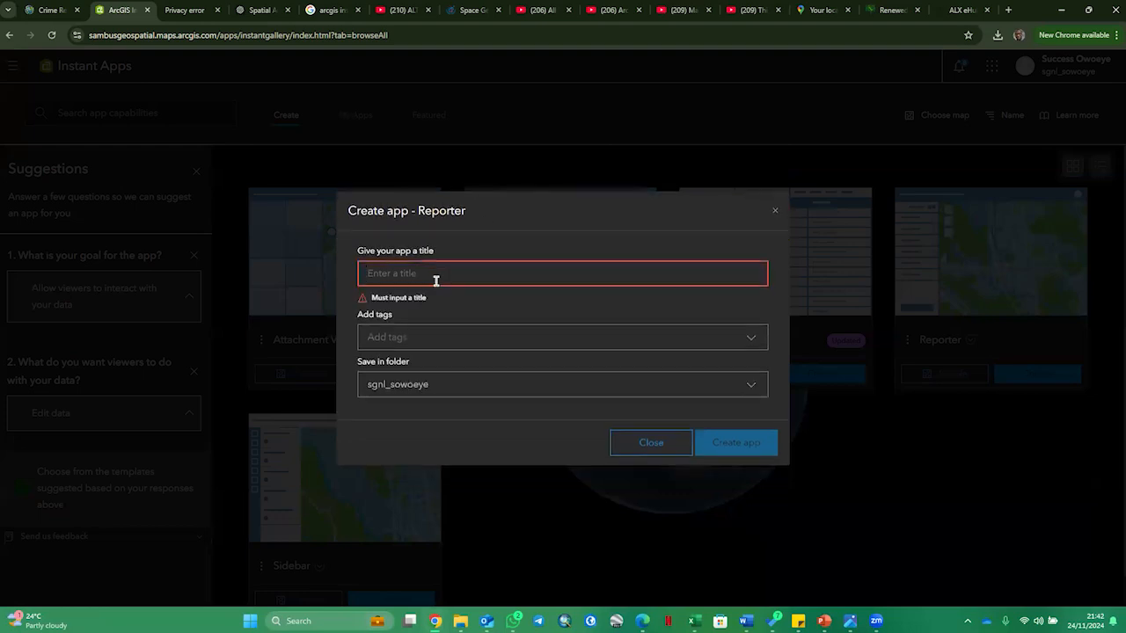
{"action": "type", "text": "Crime Incident"}
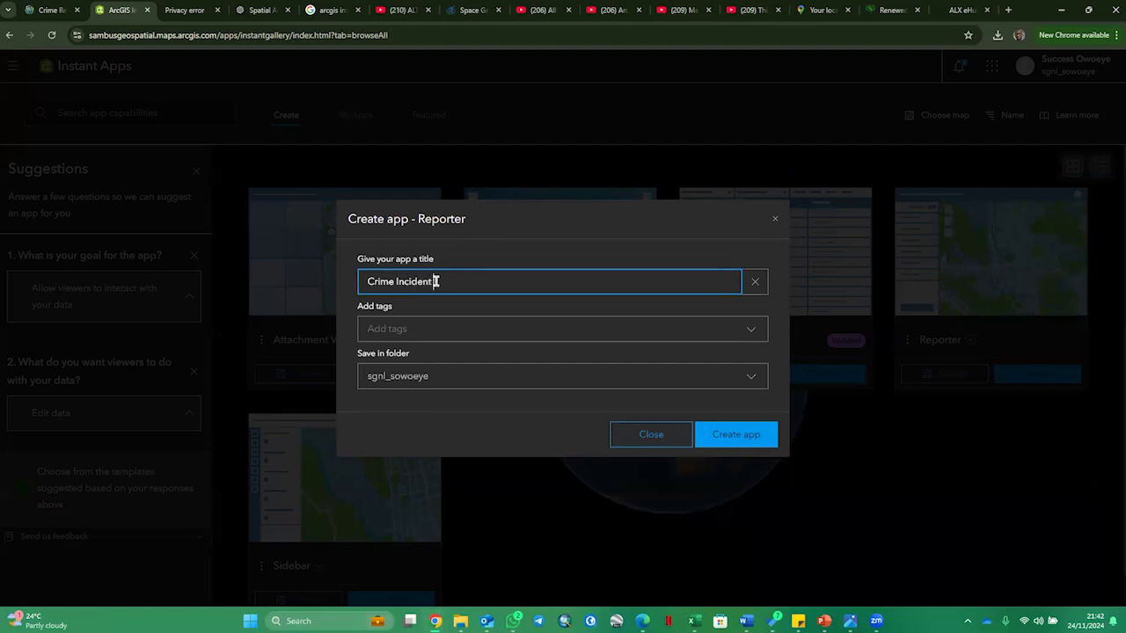
{"action": "type", "text": " Repo"}
- Add the tags "Crime" and "Incident Report" to the new Reporter app
{"action": "left_click", "coordinate": [445, 326]}
{"action": "type", "text": "Crime"}
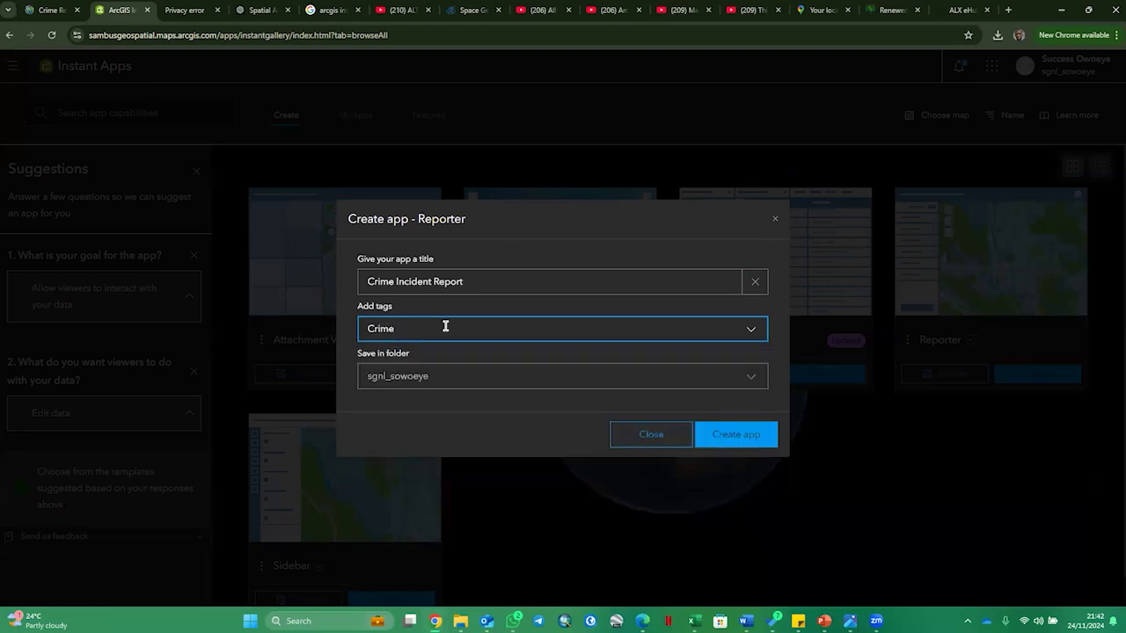
{"action": "left_click", "coordinate": [445, 327]}
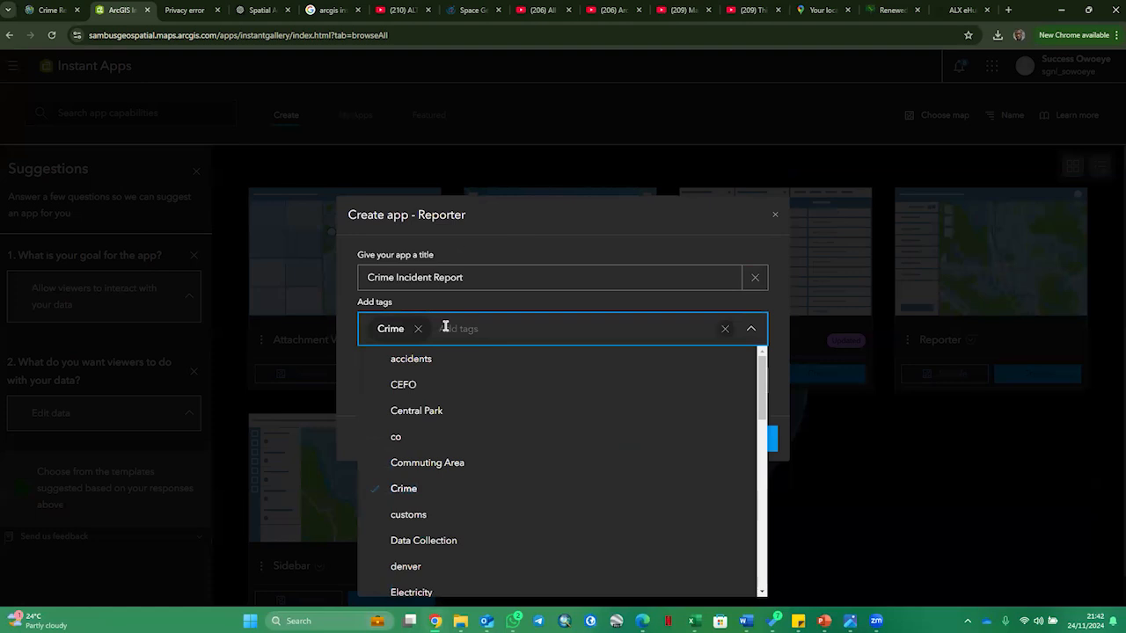
{"action": "type", "text": "i"}
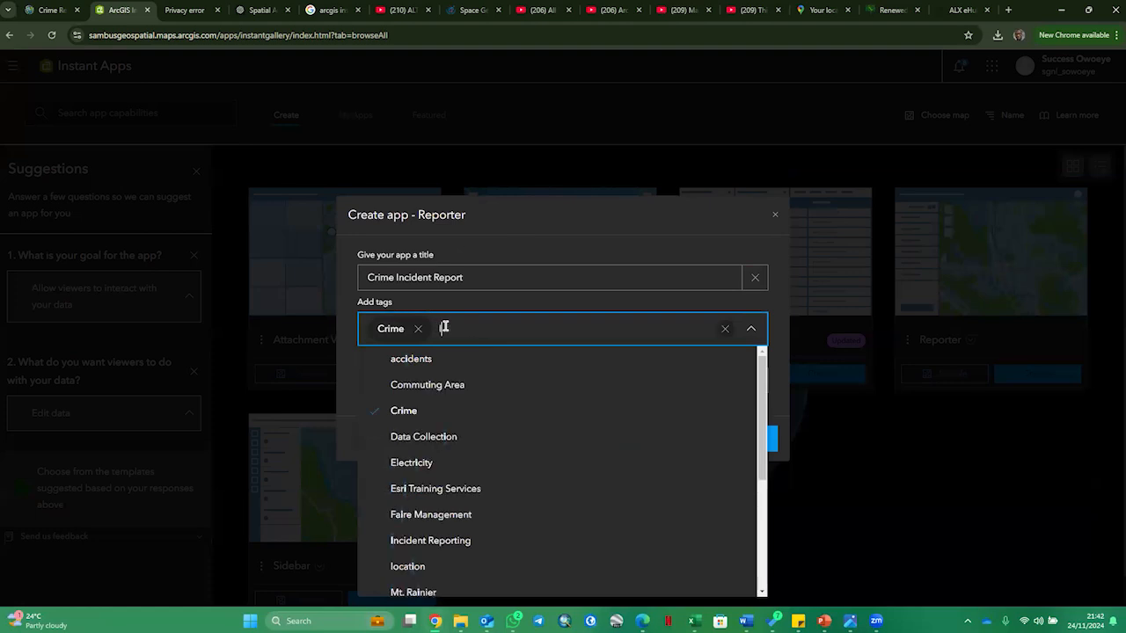
{"action": "type", "text": "nci"}
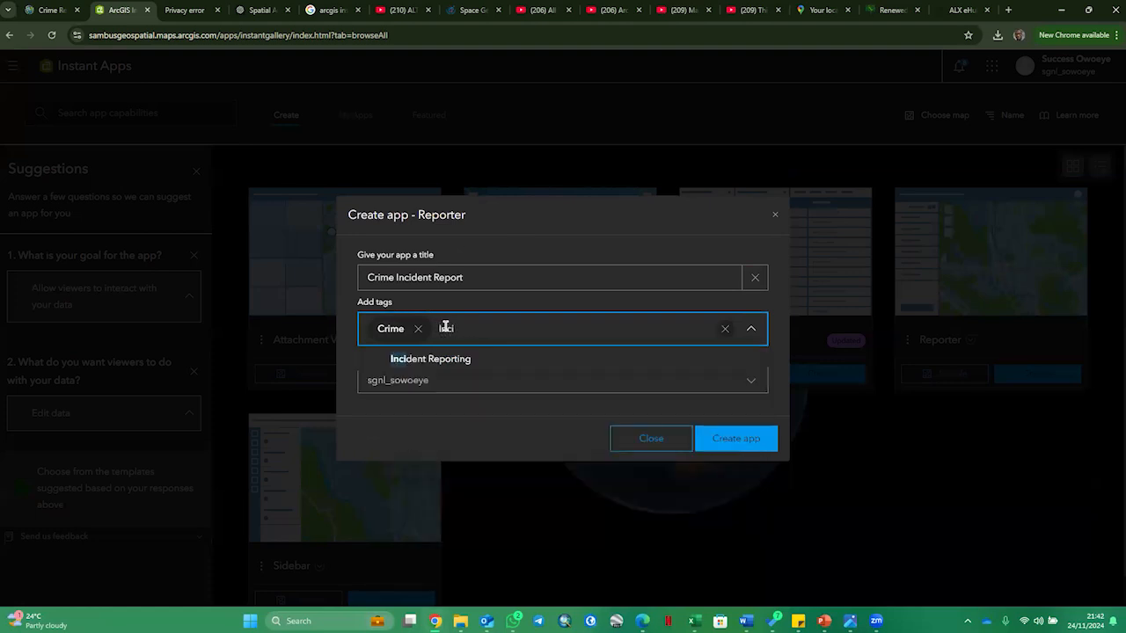
{"action": "type", "text": "dent Repor"}
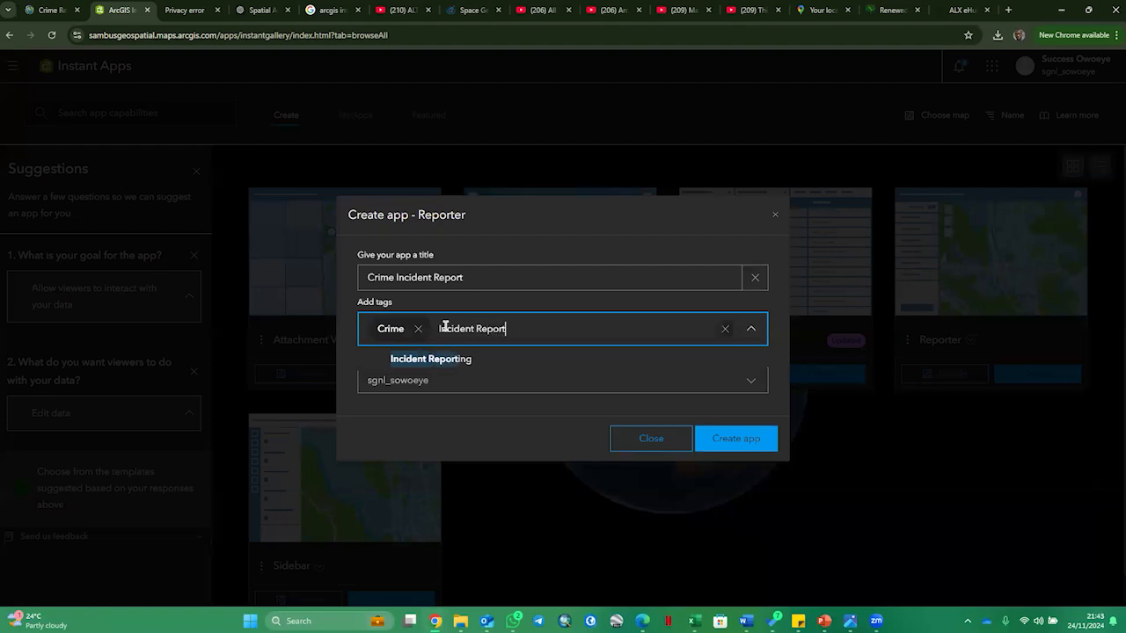
{"action": "type", "text": "t"}
{"action": "key", "text": "Return"}
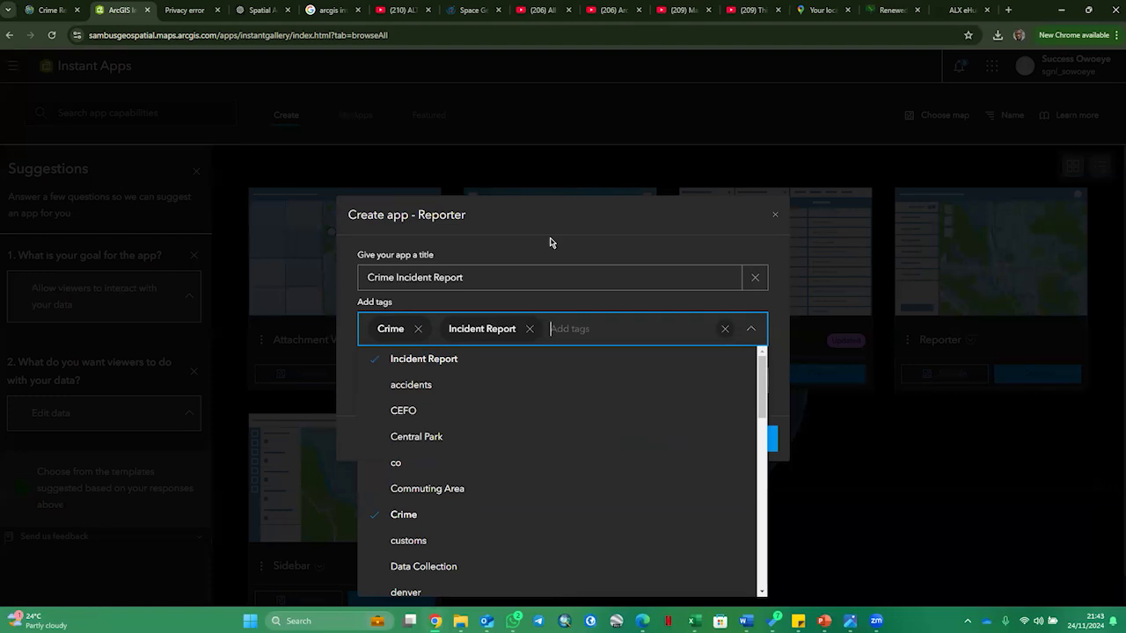
- Add a third tag, "Report", to the new app and close the tag suggestions
{"action": "type", "text": "C"}
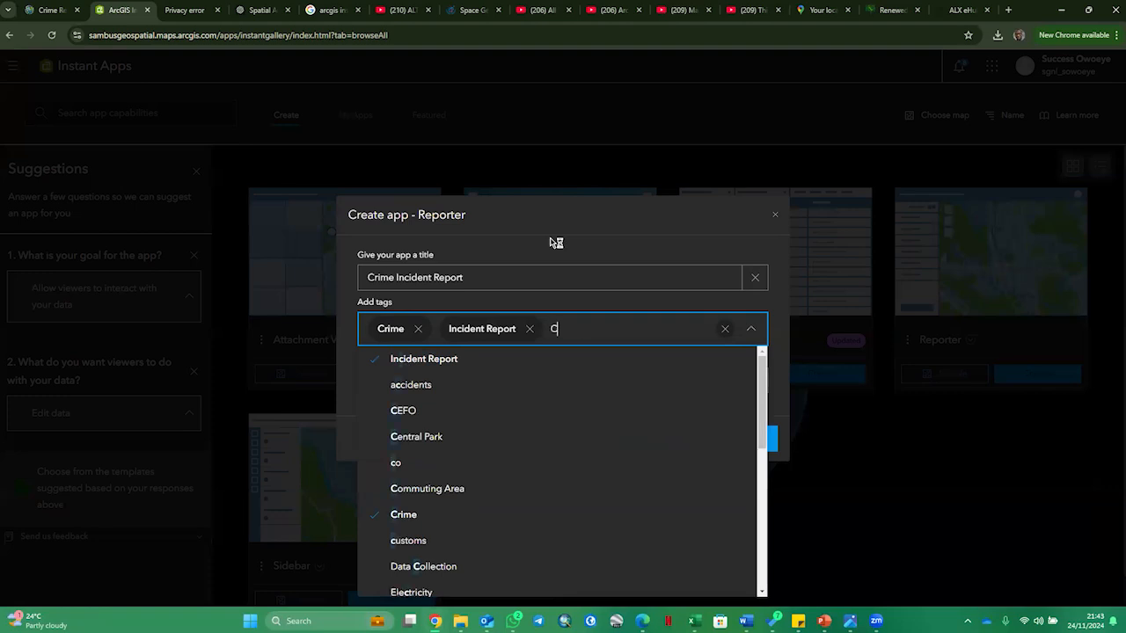
{"action": "key", "text": "BackSpace"}
{"action": "type", "text": "Report"}
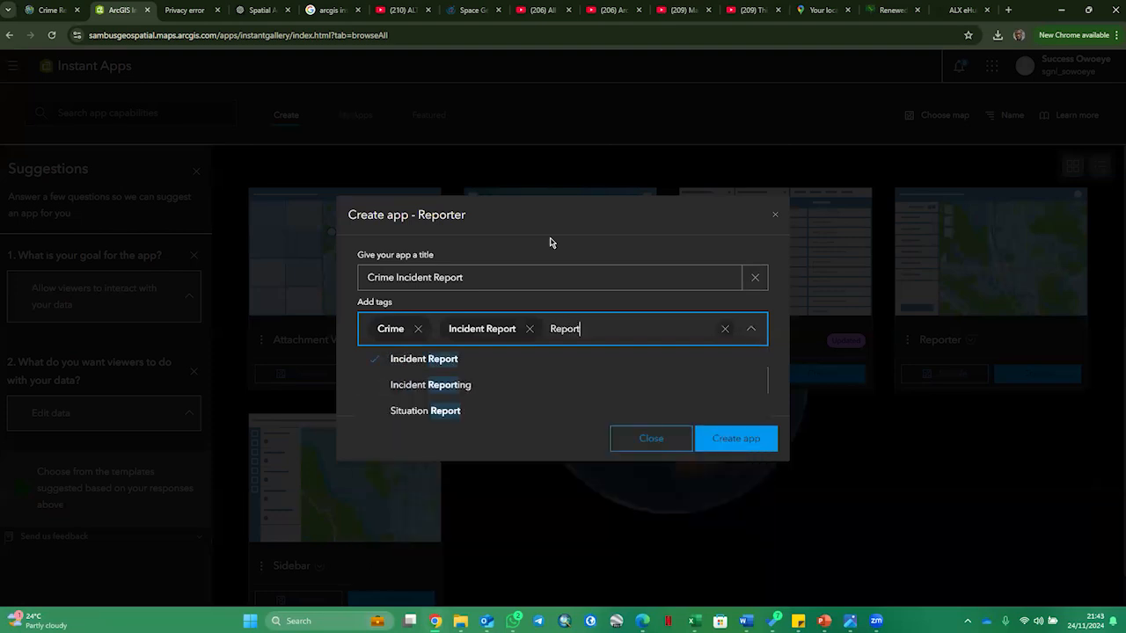
{"action": "key", "text": "Return"}
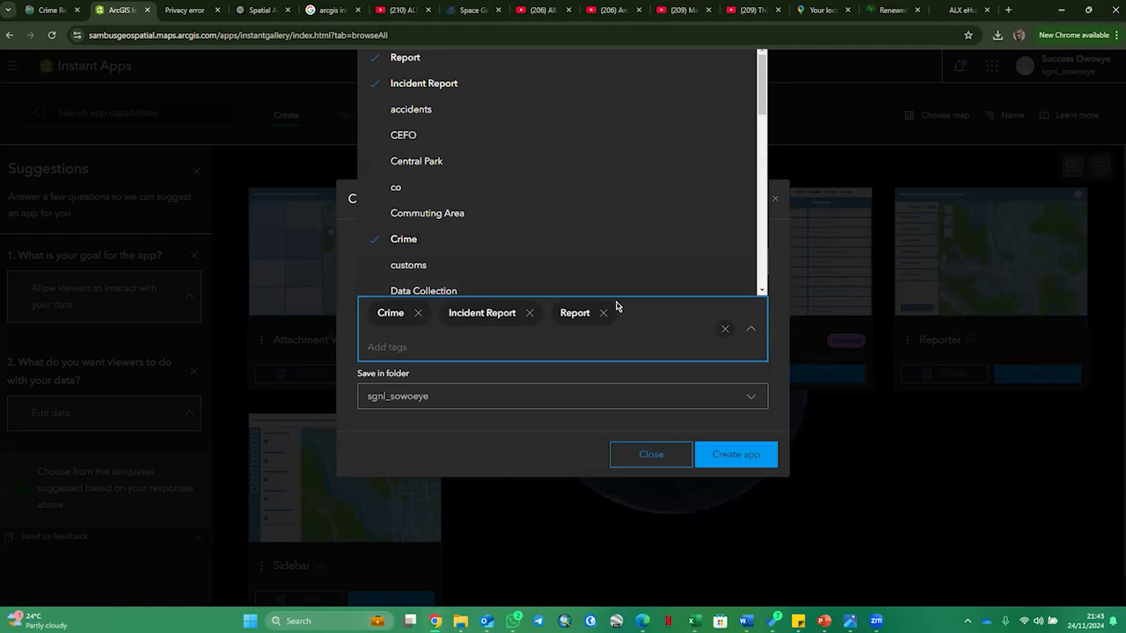
{"action": "left_click", "coordinate": [694, 329]}
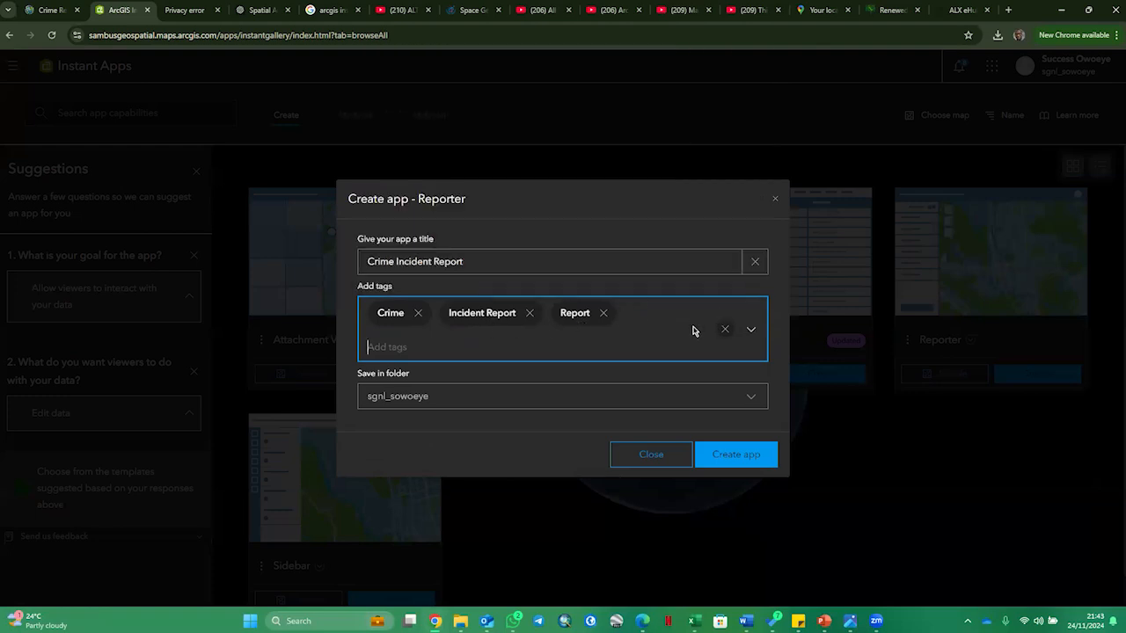
{"action": "left_click", "coordinate": [653, 334]}
{"action": "left_click", "coordinate": [645, 328]}
- Keep the account's own root folder as the save location and create the app
{"action": "left_click", "coordinate": [475, 397]}
{"action": "left_click", "coordinate": [469, 397]}
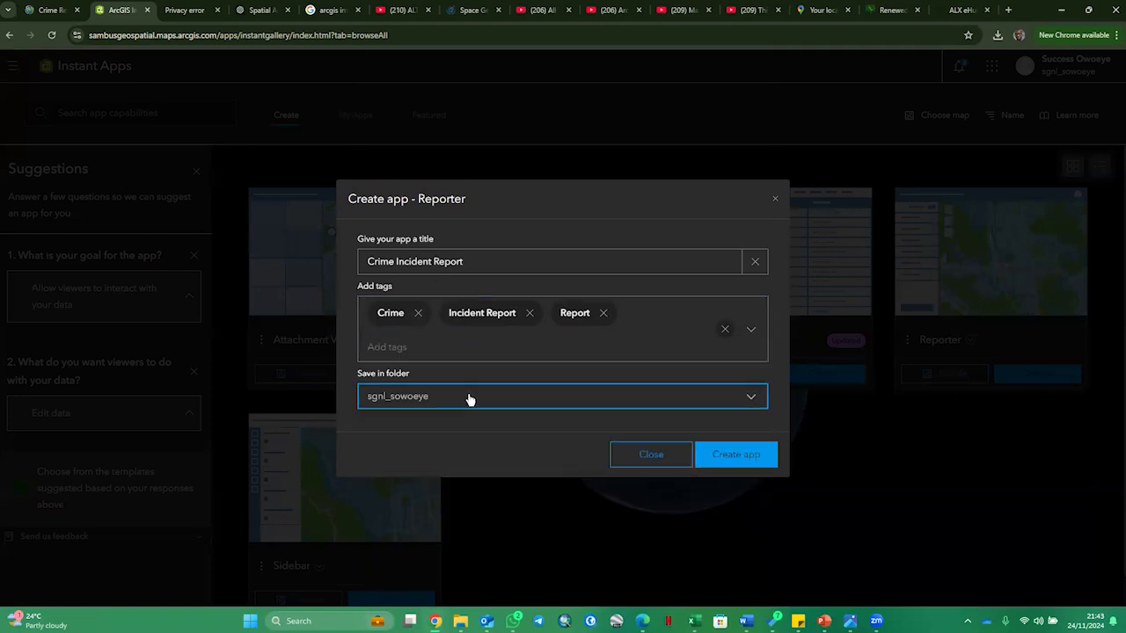
{"action": "left_click", "coordinate": [469, 397]}
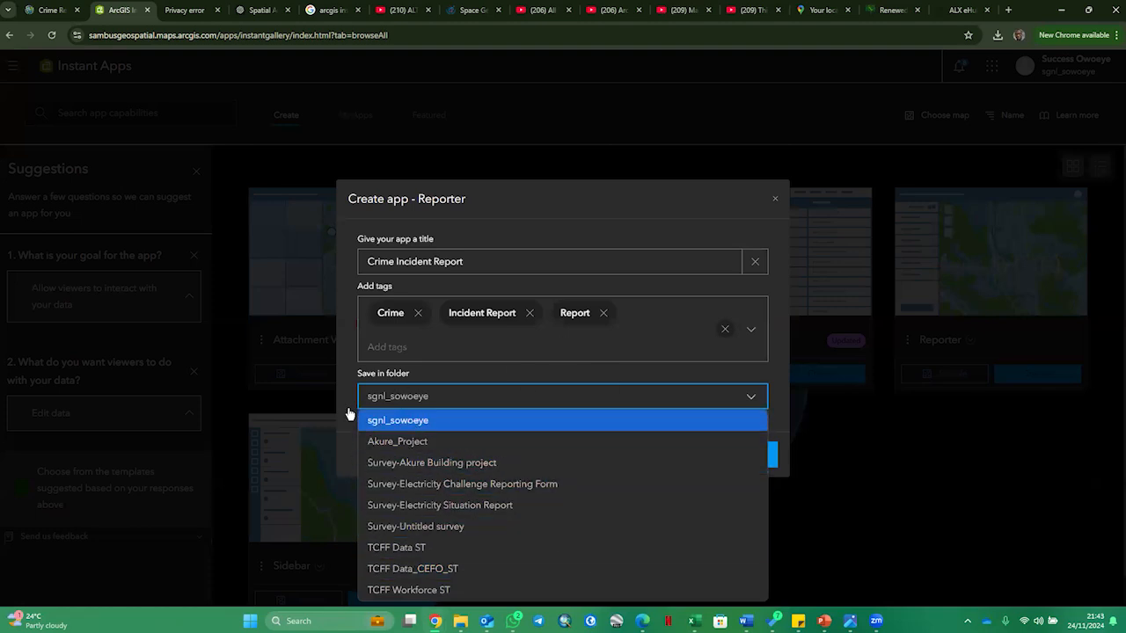
{"action": "left_click", "coordinate": [433, 415]}
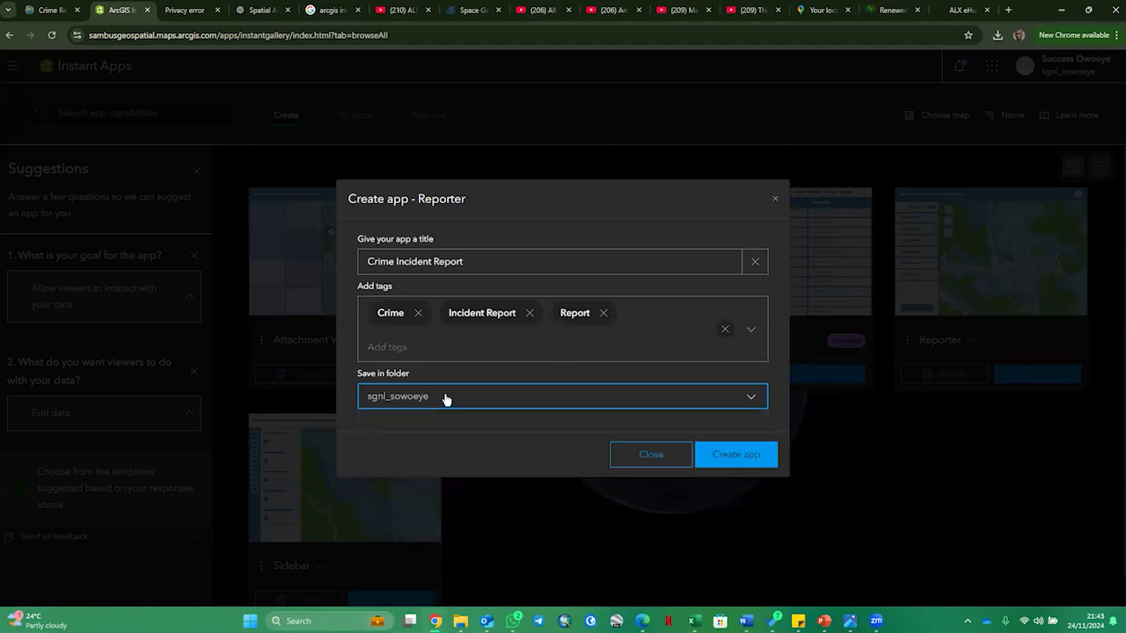
{"action": "left_click", "coordinate": [527, 397]}
{"action": "left_click", "coordinate": [527, 397]}
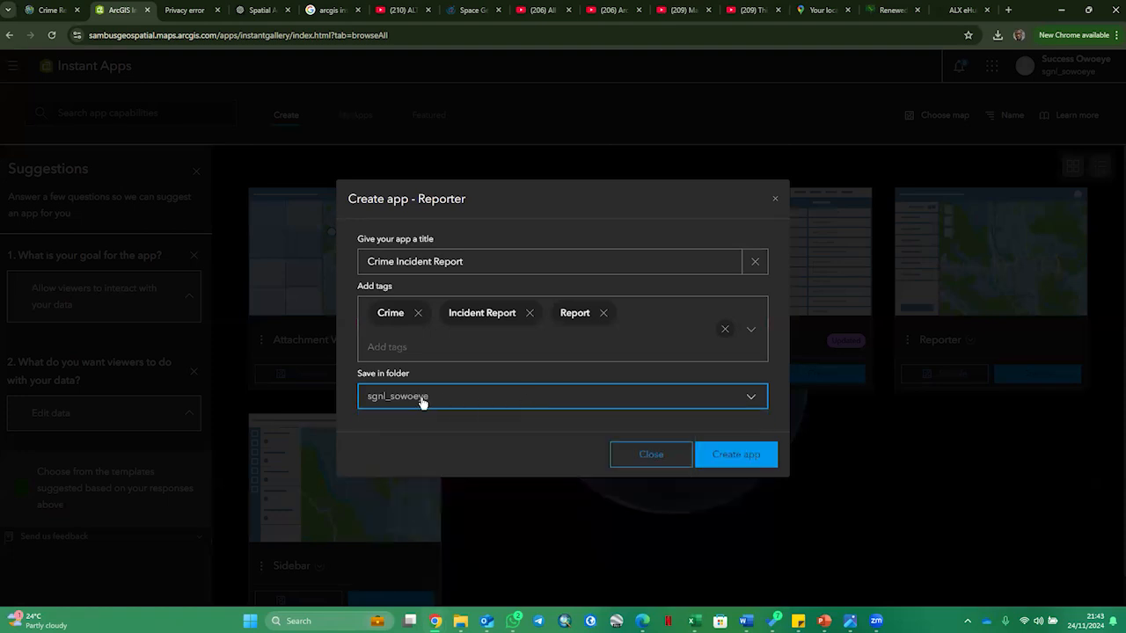
{"action": "left_click", "coordinate": [759, 461]}
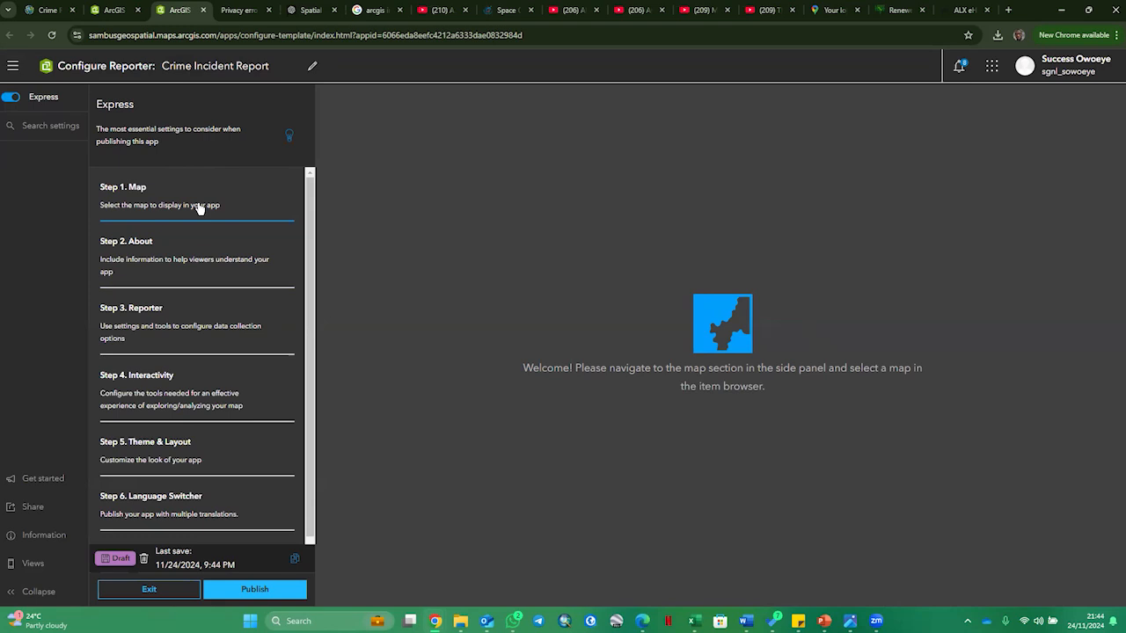
- Turn off express mode, look through the full settings sections from Map to Language Switcher, and turn express mode back on
{"action": "left_click", "coordinate": [11, 99]}
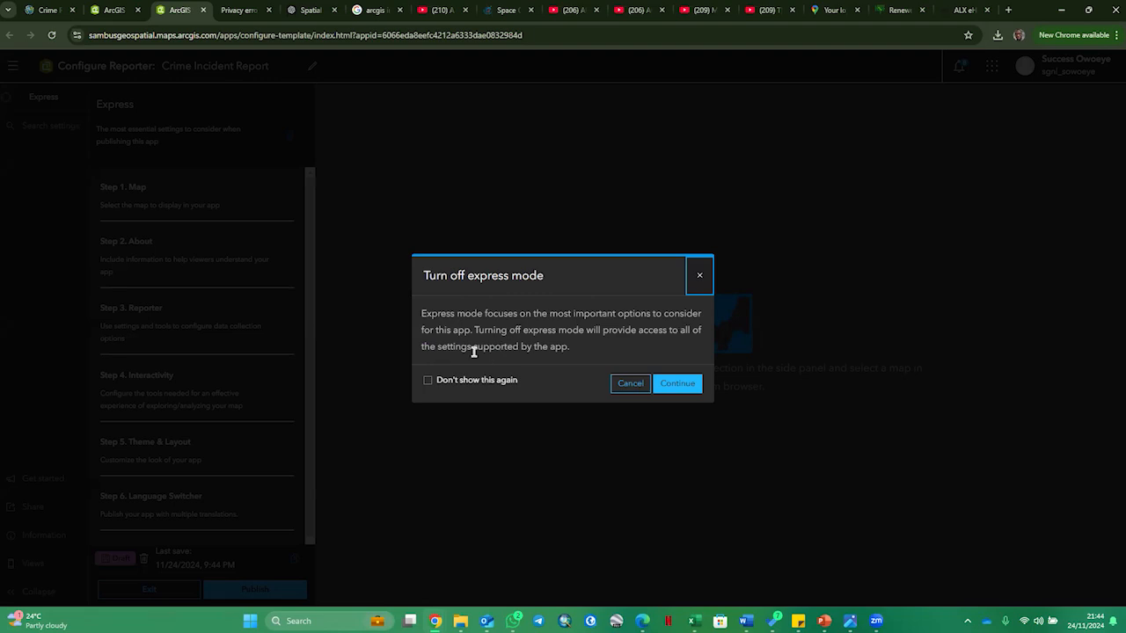
{"action": "left_click", "coordinate": [688, 392]}
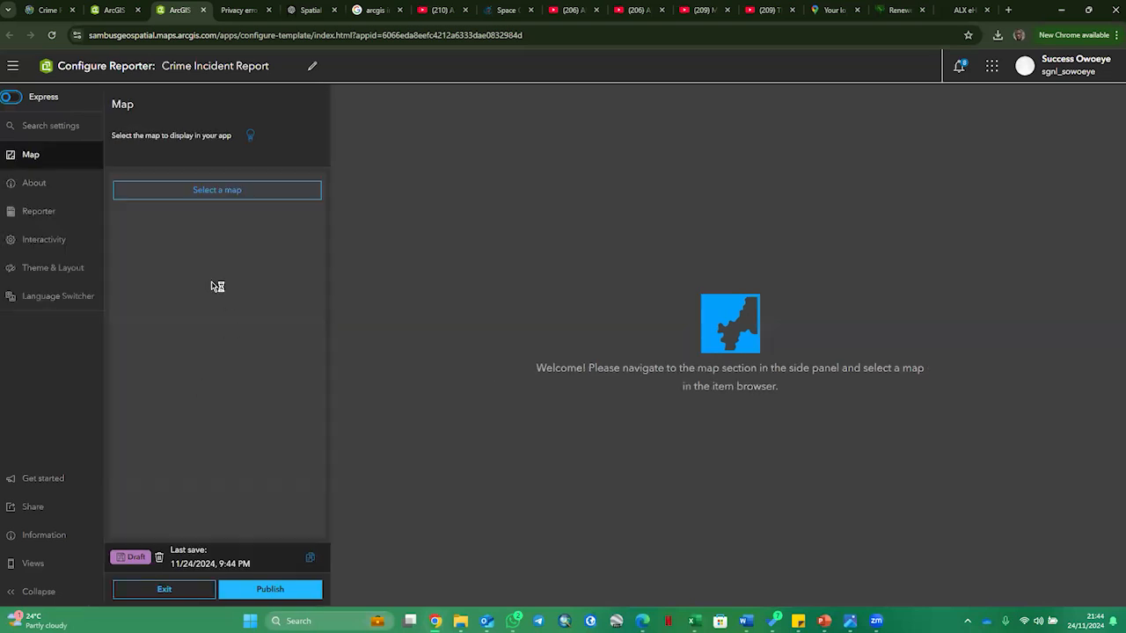
{"action": "left_click", "coordinate": [43, 160]}
{"action": "left_click", "coordinate": [38, 183]}
{"action": "left_click", "coordinate": [39, 212]}
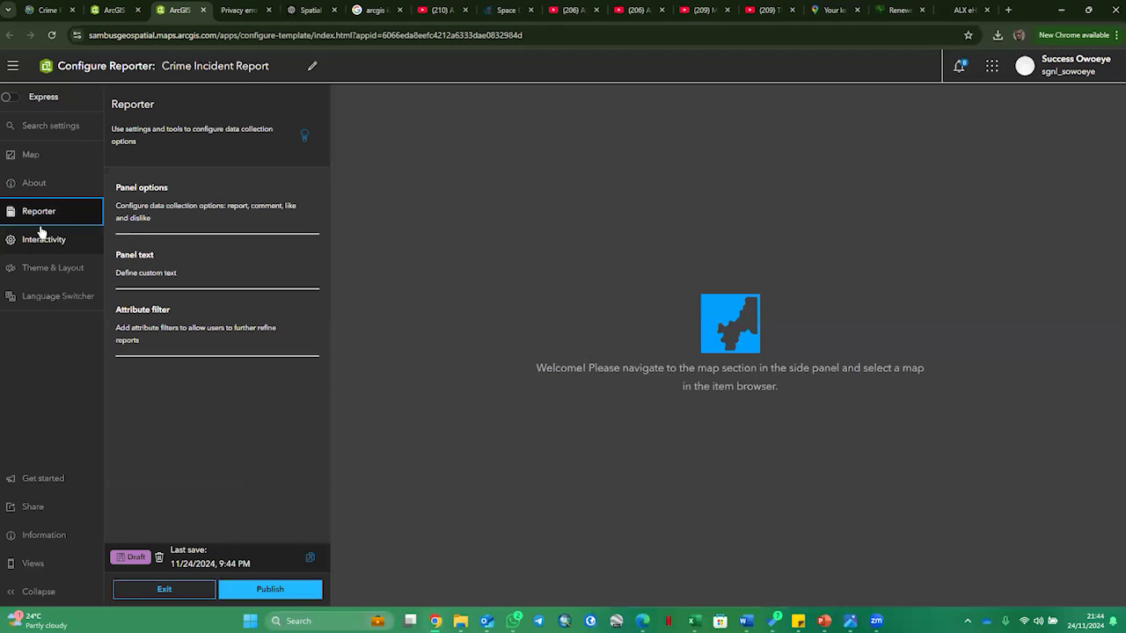
{"action": "left_click", "coordinate": [44, 240]}
{"action": "left_click", "coordinate": [52, 270]}
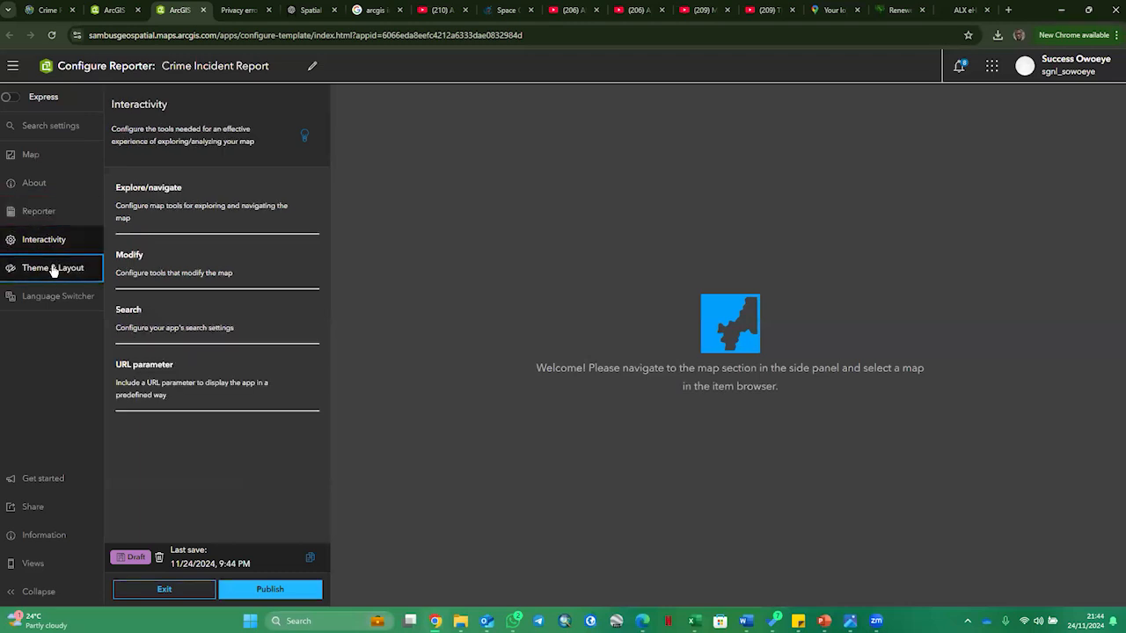
{"action": "left_click", "coordinate": [53, 297]}
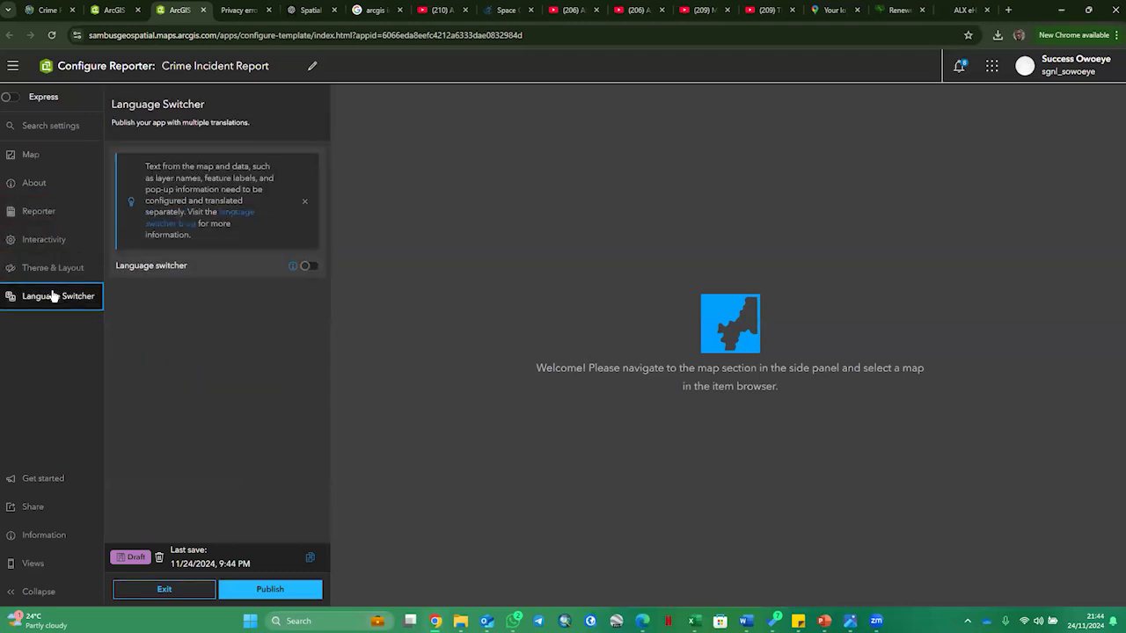
{"action": "left_click", "coordinate": [47, 159]}
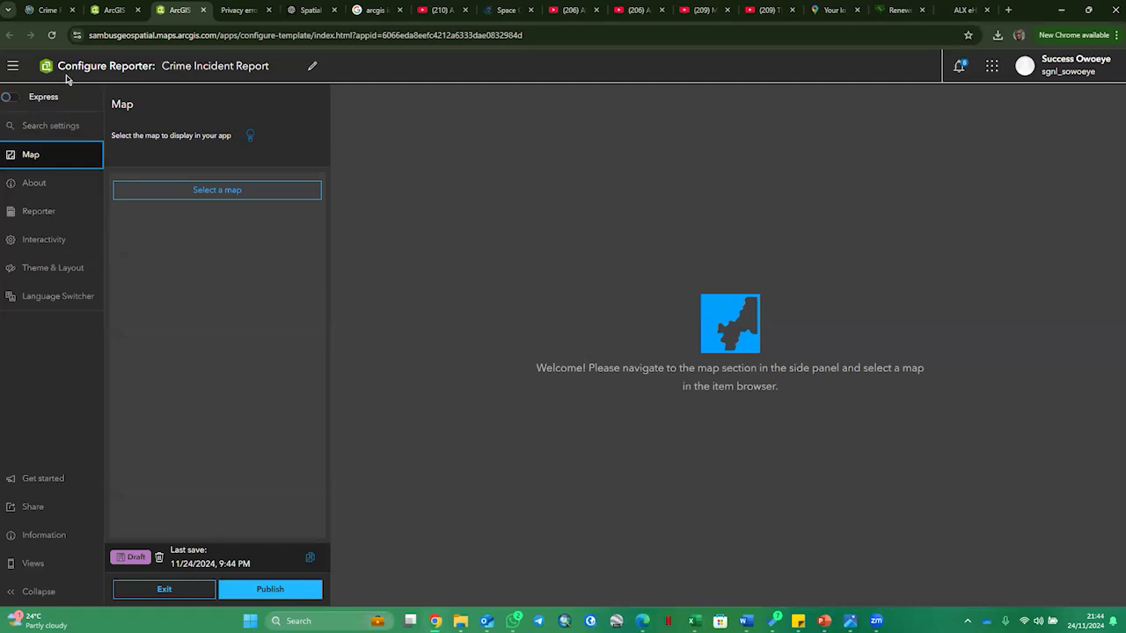
{"action": "left_click", "coordinate": [11, 99]}
{"action": "left_click", "coordinate": [686, 378]}
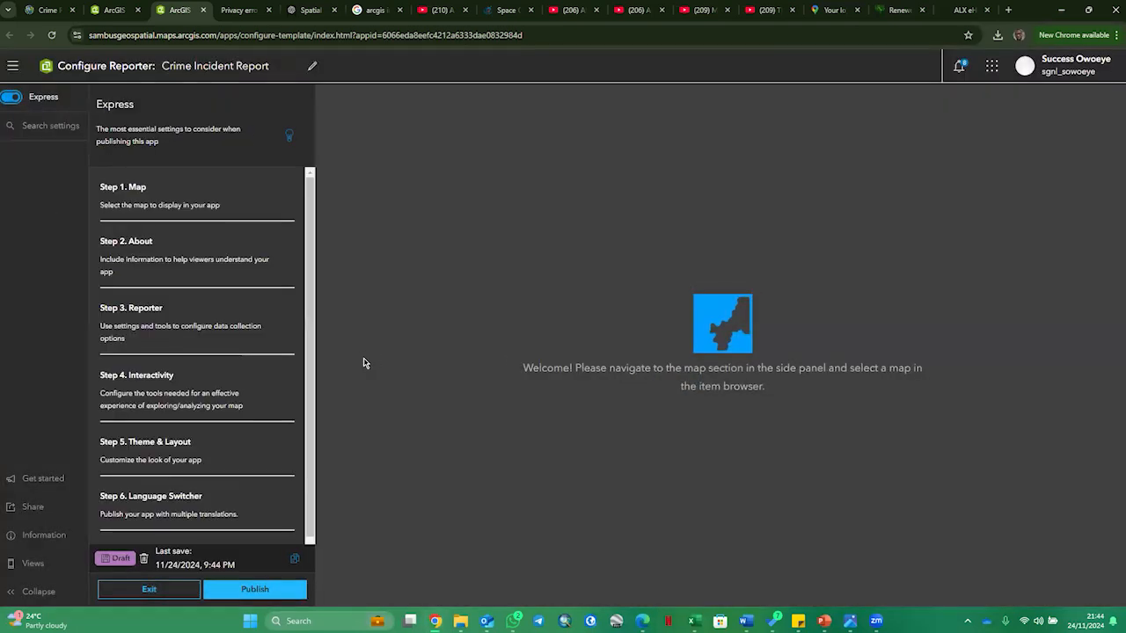
- Set "Crime Reporting Map" as the map displayed in the app in express step 1
{"action": "left_click", "coordinate": [187, 201]}
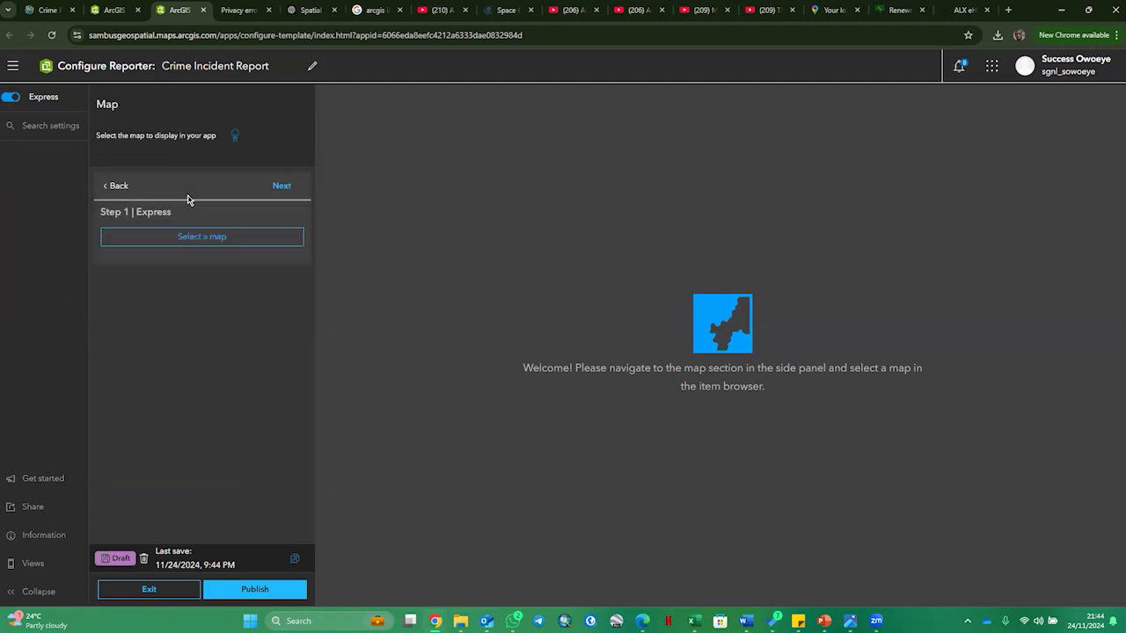
{"action": "left_click", "coordinate": [209, 244]}
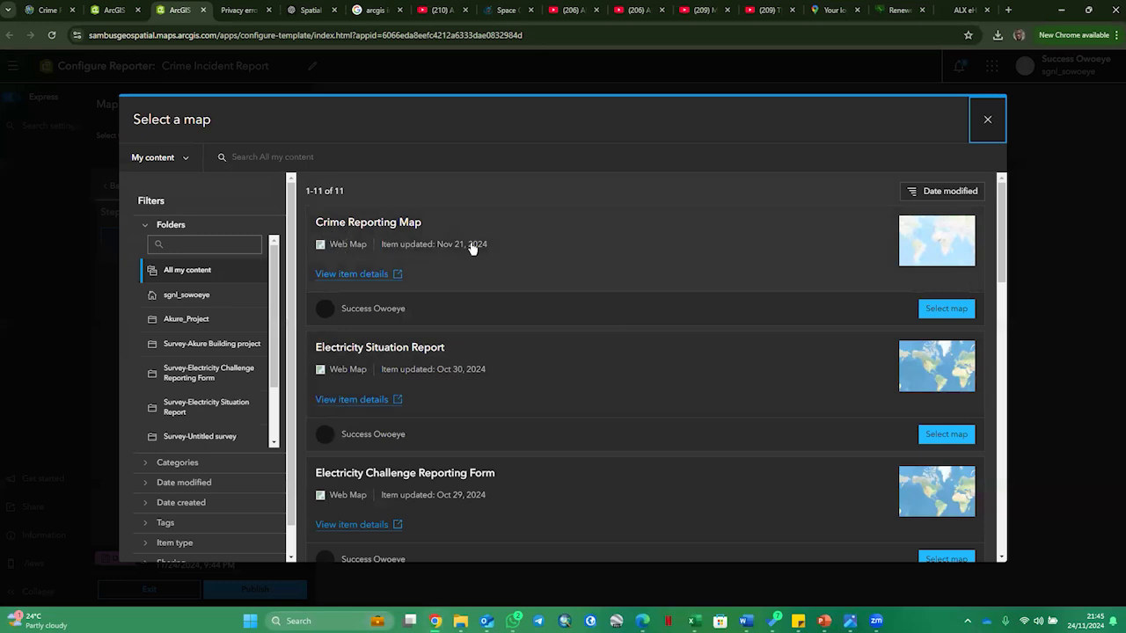
{"action": "left_click", "coordinate": [370, 222]}
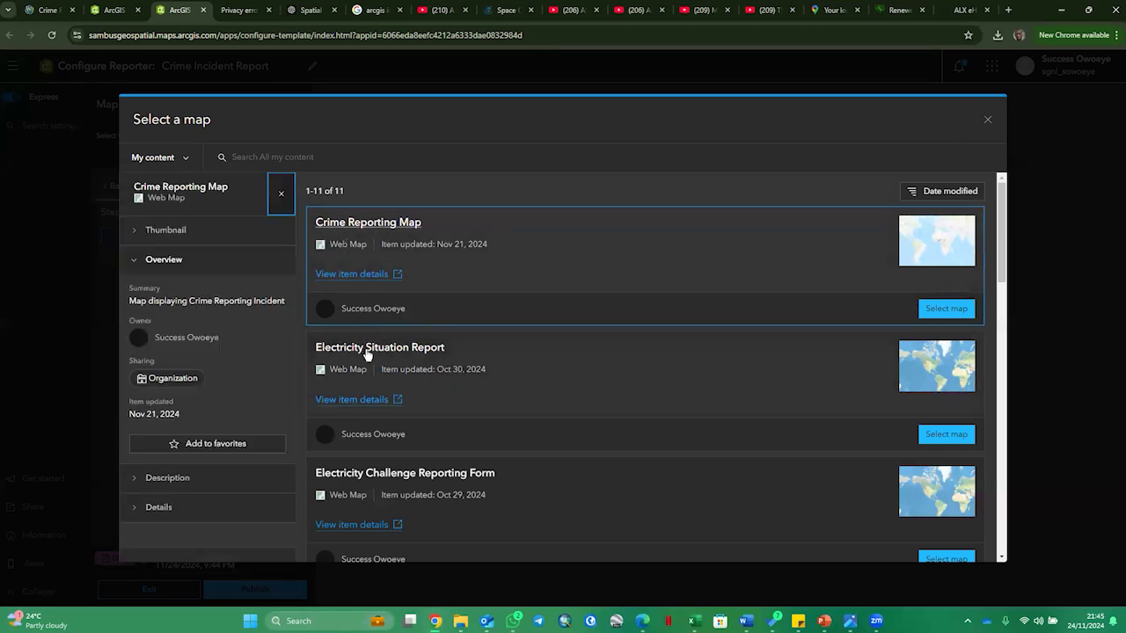
{"action": "left_click", "coordinate": [947, 308]}
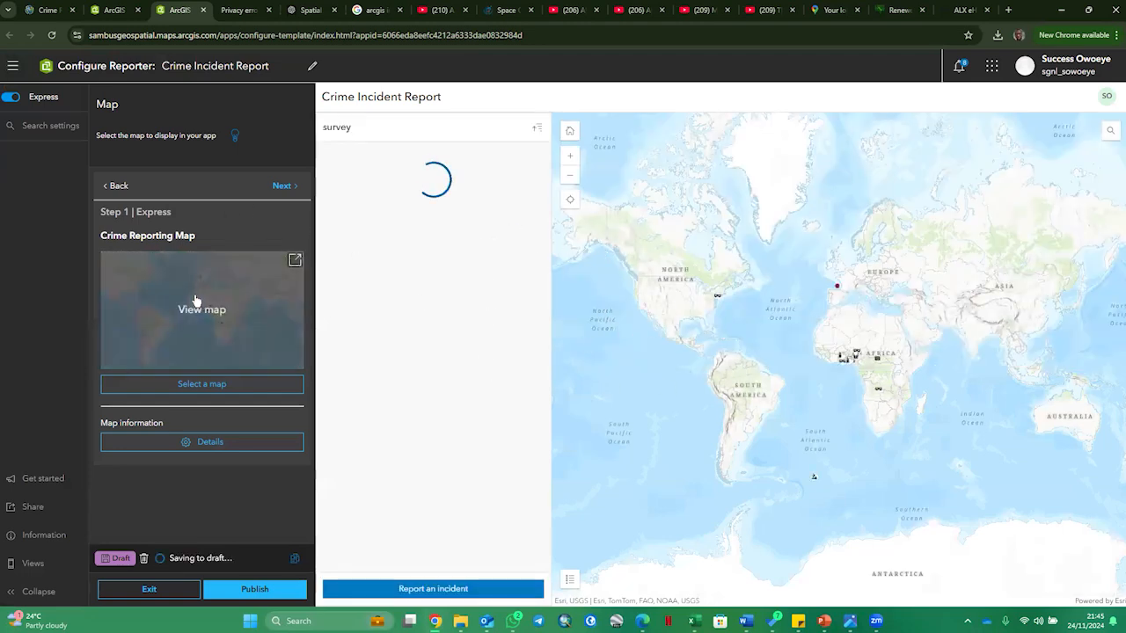
- Open the chosen map in Map Viewer, close it, and examine the incident points across Africa in the app preview
{"action": "left_click", "coordinate": [195, 300]}
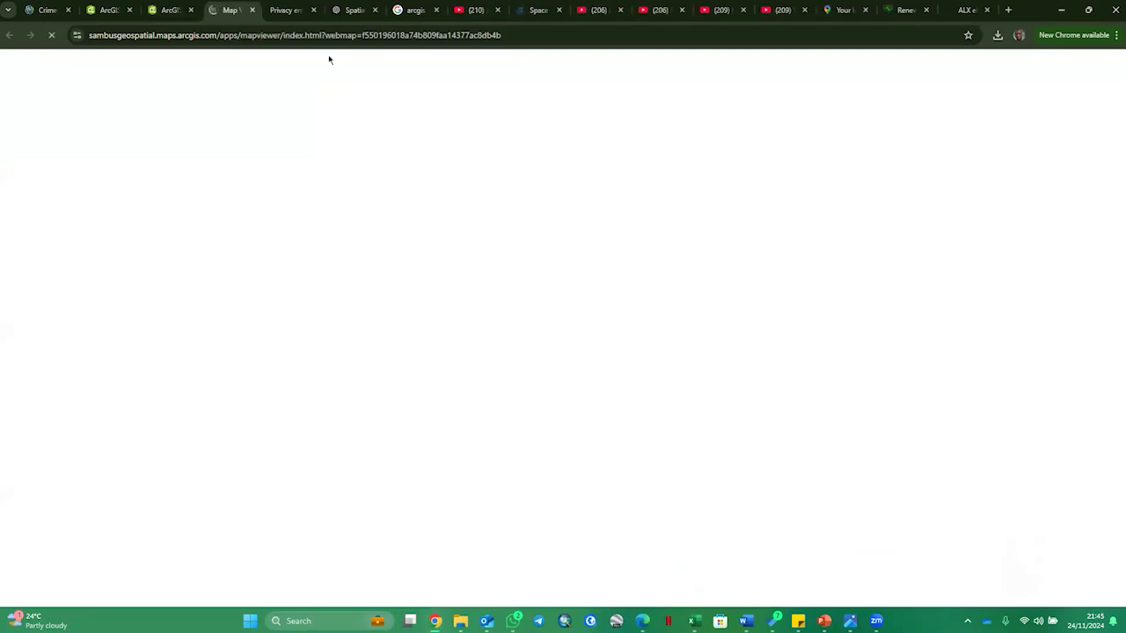
{"action": "left_click", "coordinate": [251, 11]}
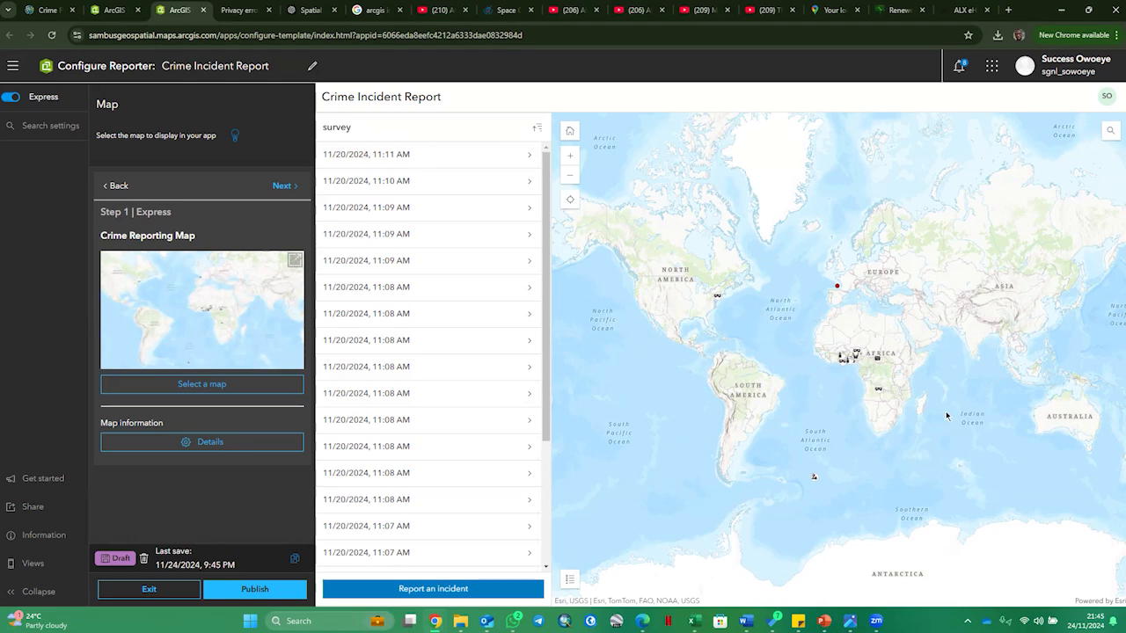
{"action": "scroll", "coordinate": [849, 364], "scroll_direction": "up", "scroll_amount": 2}
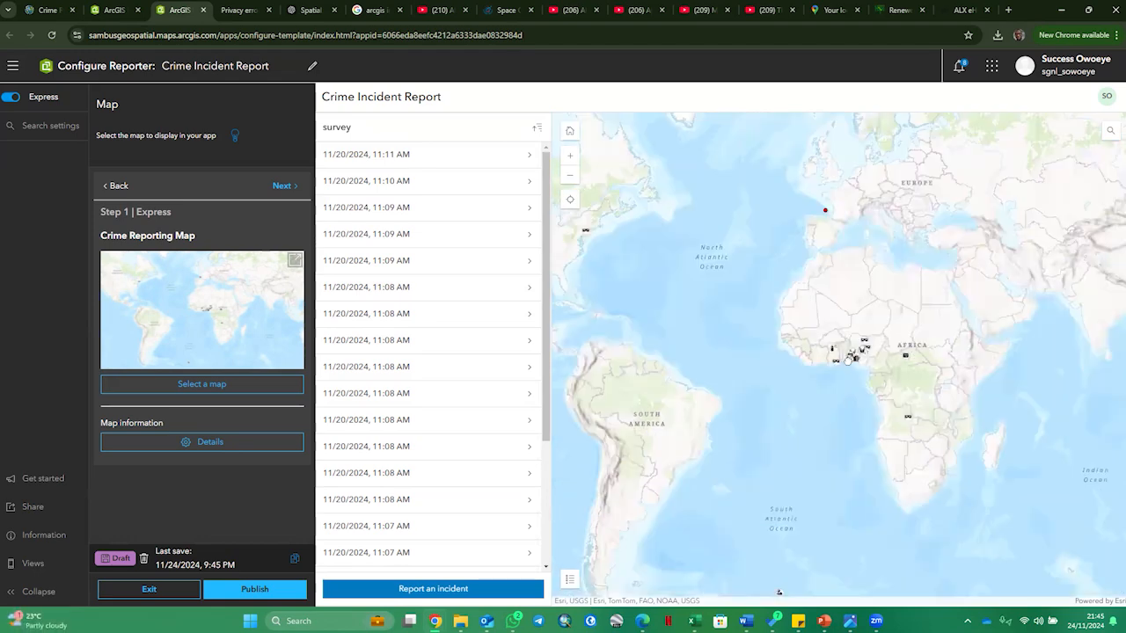
{"action": "scroll", "coordinate": [912, 361], "scroll_direction": "up", "scroll_amount": 1}
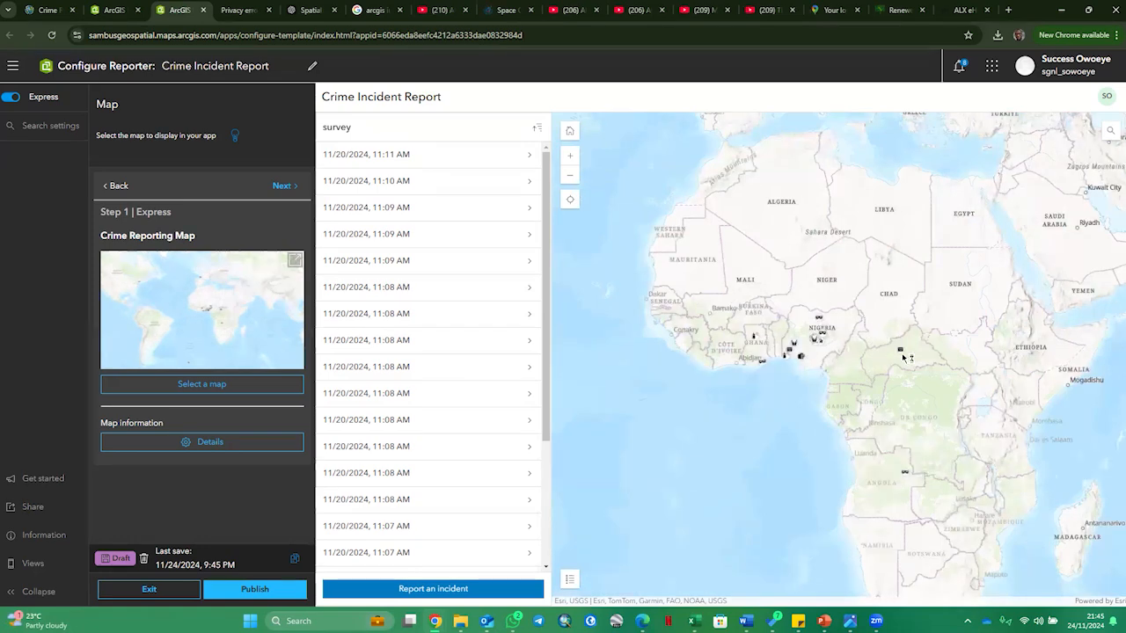
{"action": "scroll", "coordinate": [770, 343], "scroll_direction": "up", "scroll_amount": 1}
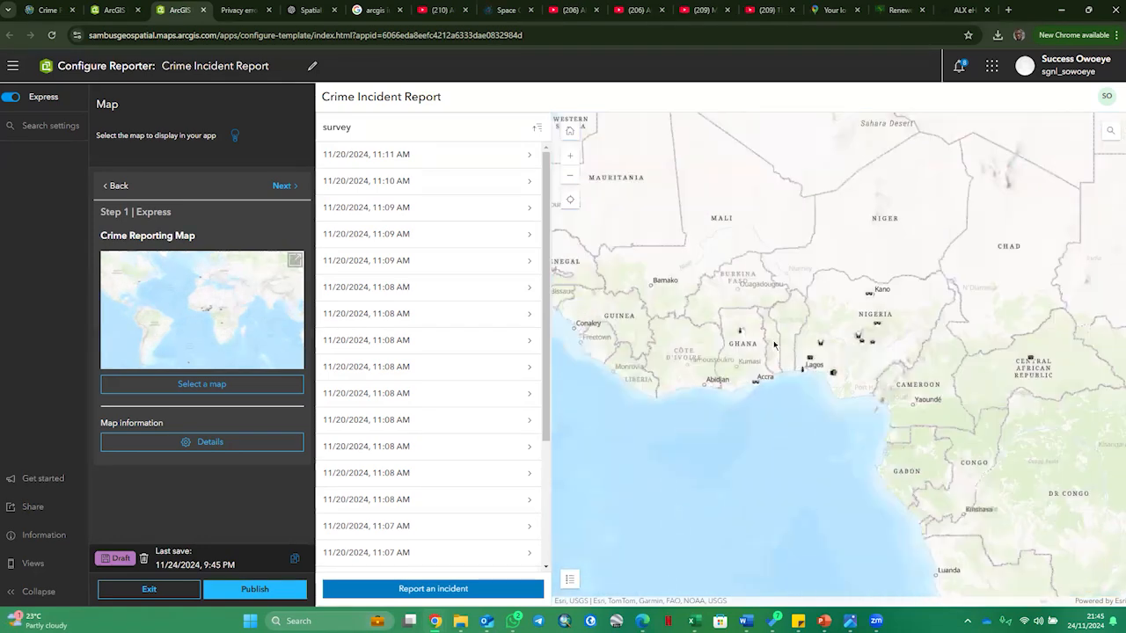
{"action": "scroll", "coordinate": [825, 331], "scroll_direction": "down", "scroll_amount": 1}
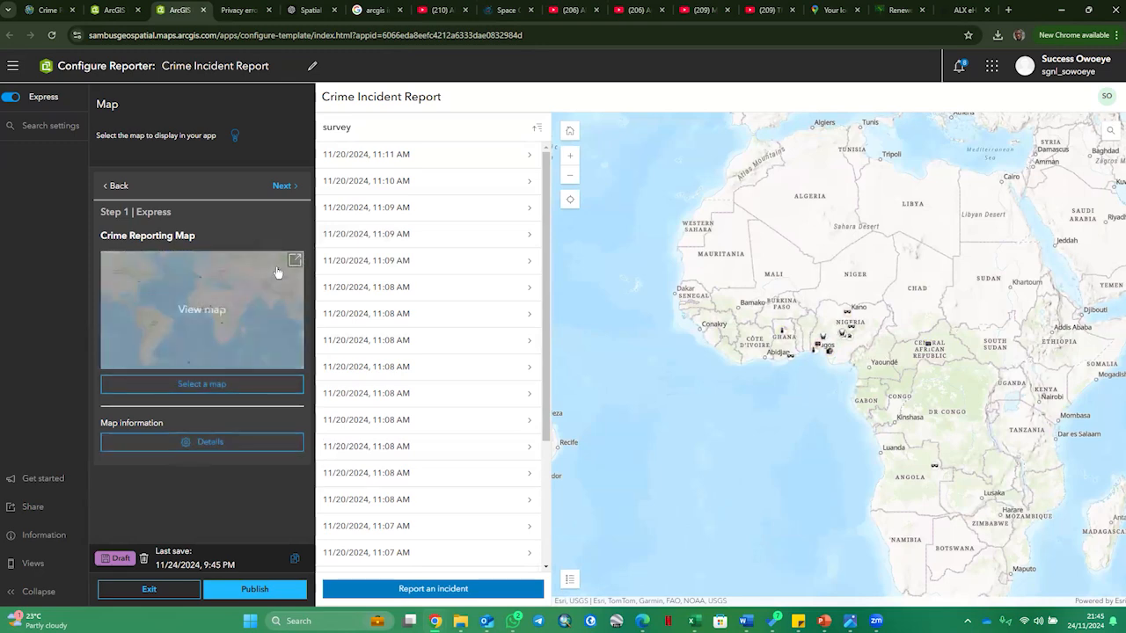
- Enable the introduction window in express step 2 and set its content to "This App enable you to map and report Crime Incidents"
{"action": "left_click", "coordinate": [282, 186]}
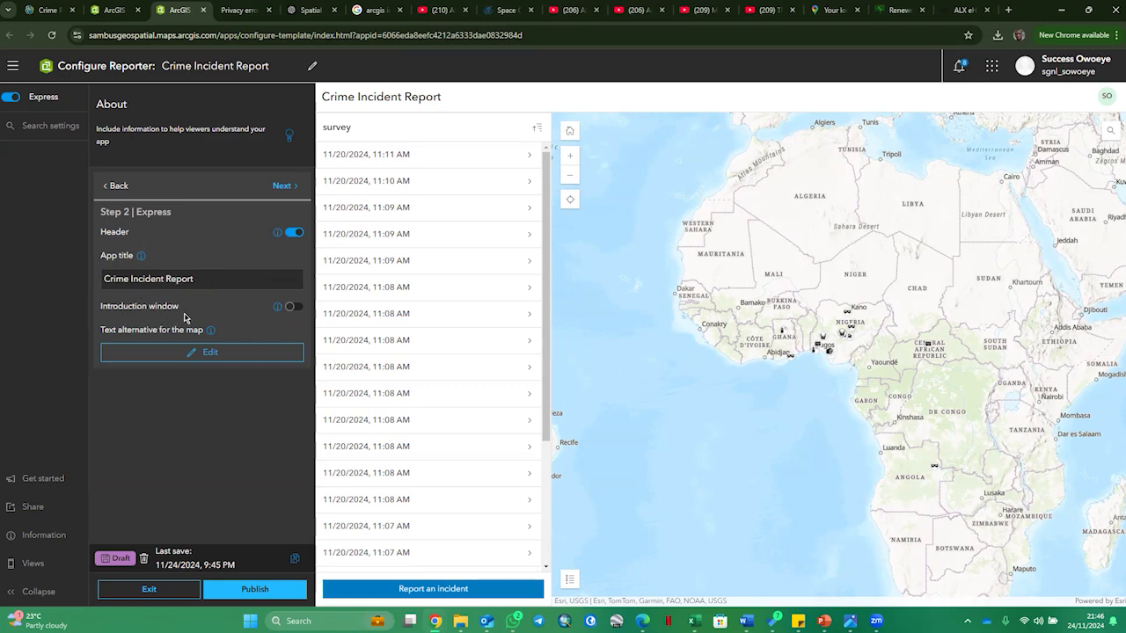
{"action": "left_click", "coordinate": [293, 307]}
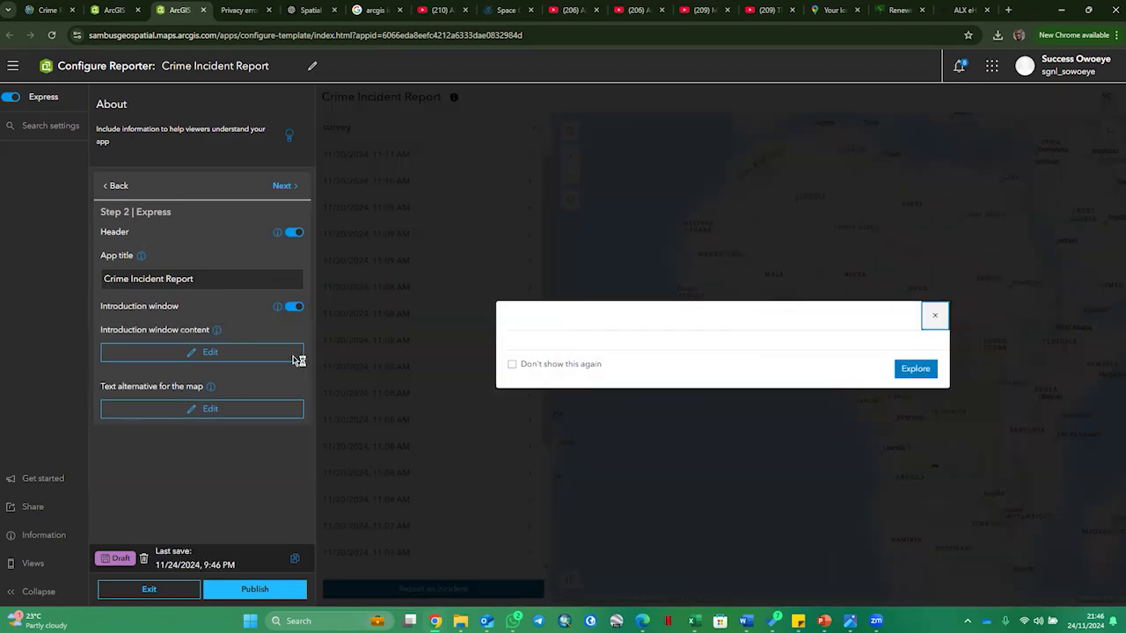
{"action": "left_click", "coordinate": [231, 358]}
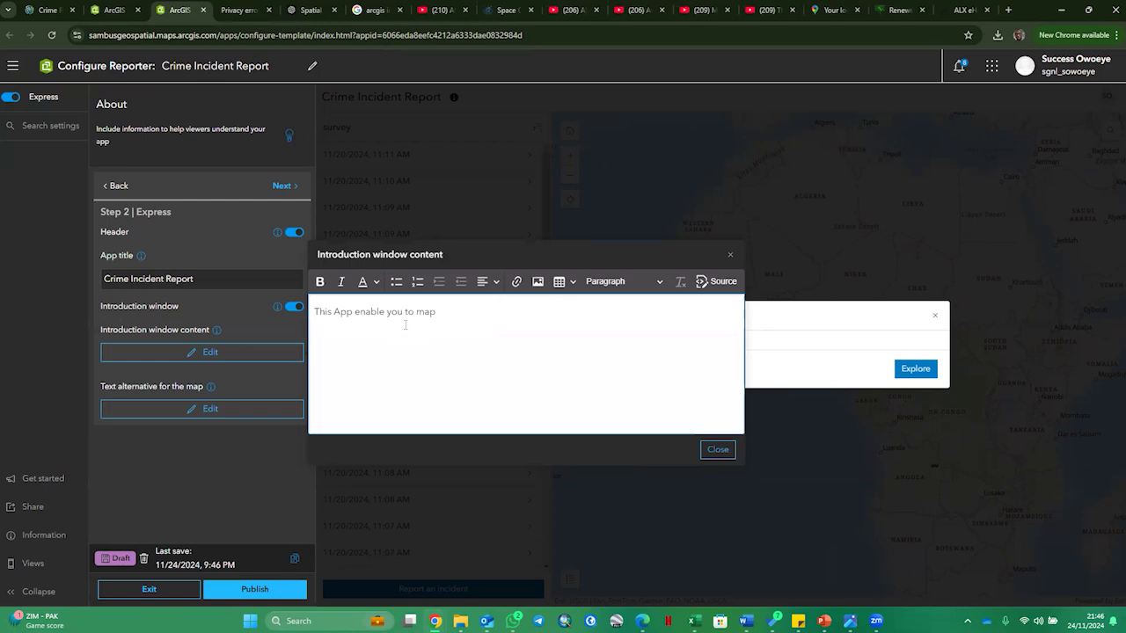
{"action": "type", "text": "and report Crime Incidents"}
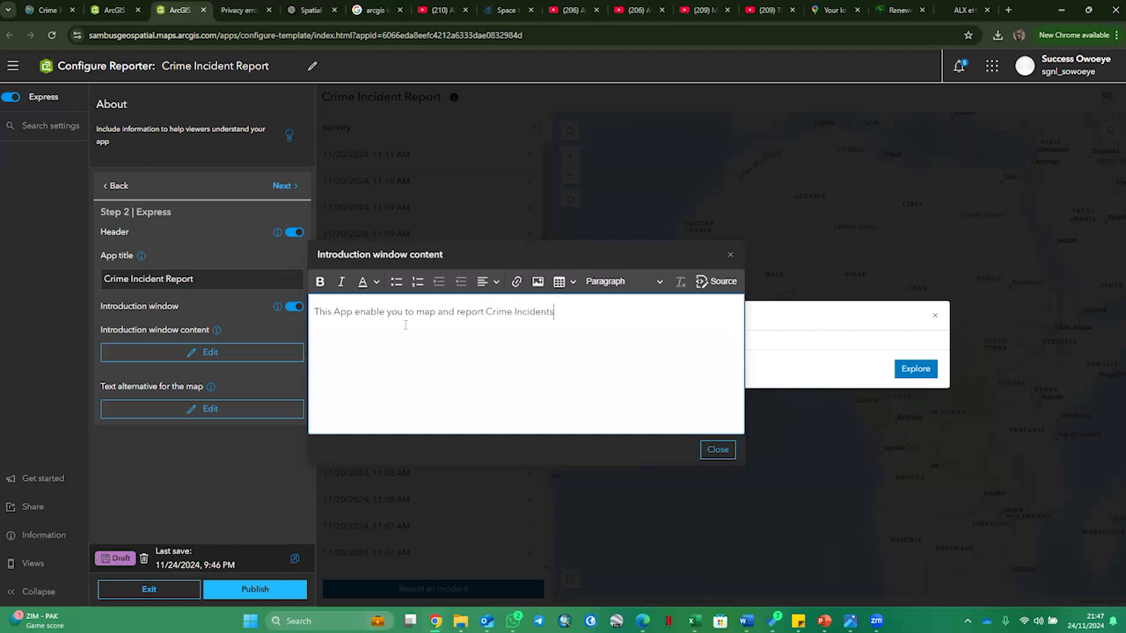
{"action": "left_click", "coordinate": [720, 451]}
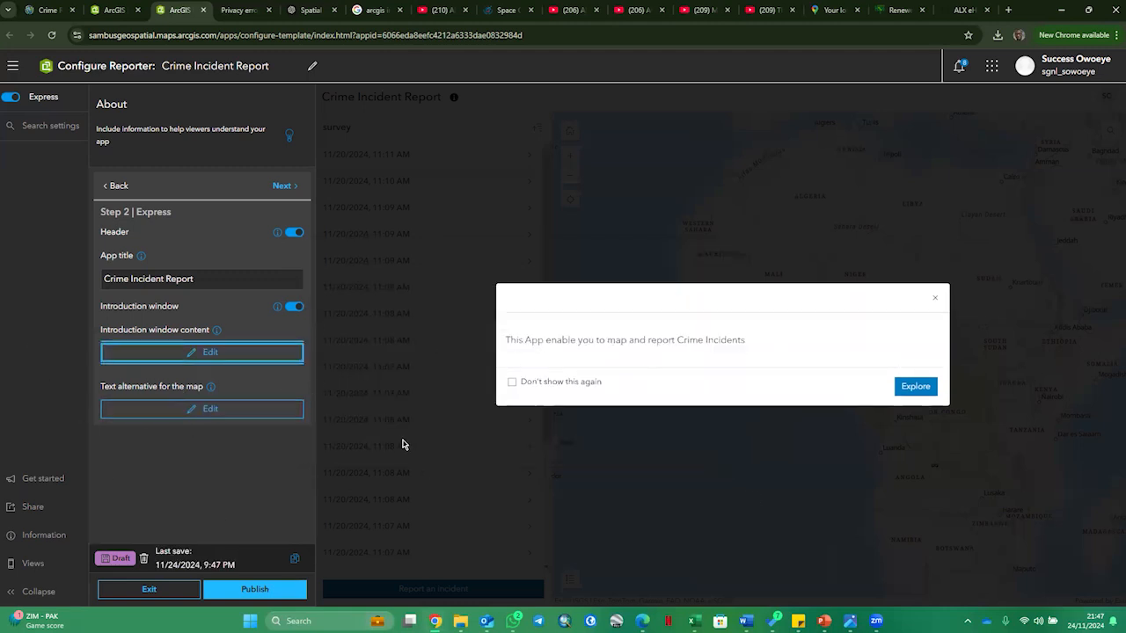
- Go to express step 3, check the survey layer's reporting options, and turn on Show feature symbology
{"action": "left_click", "coordinate": [280, 185]}
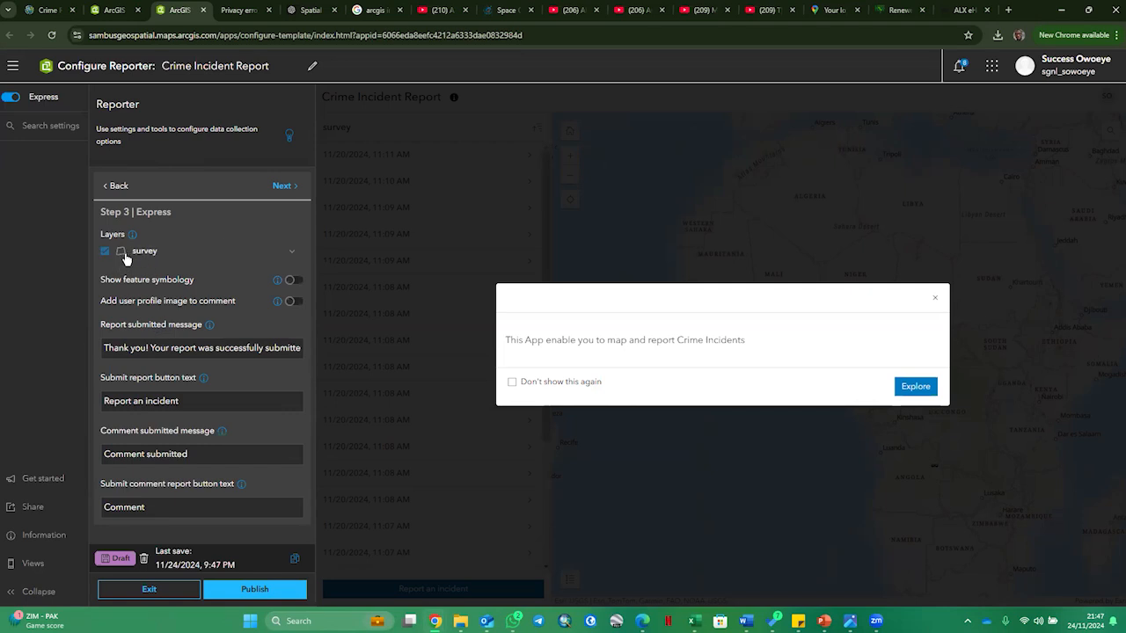
{"action": "left_click", "coordinate": [291, 253]}
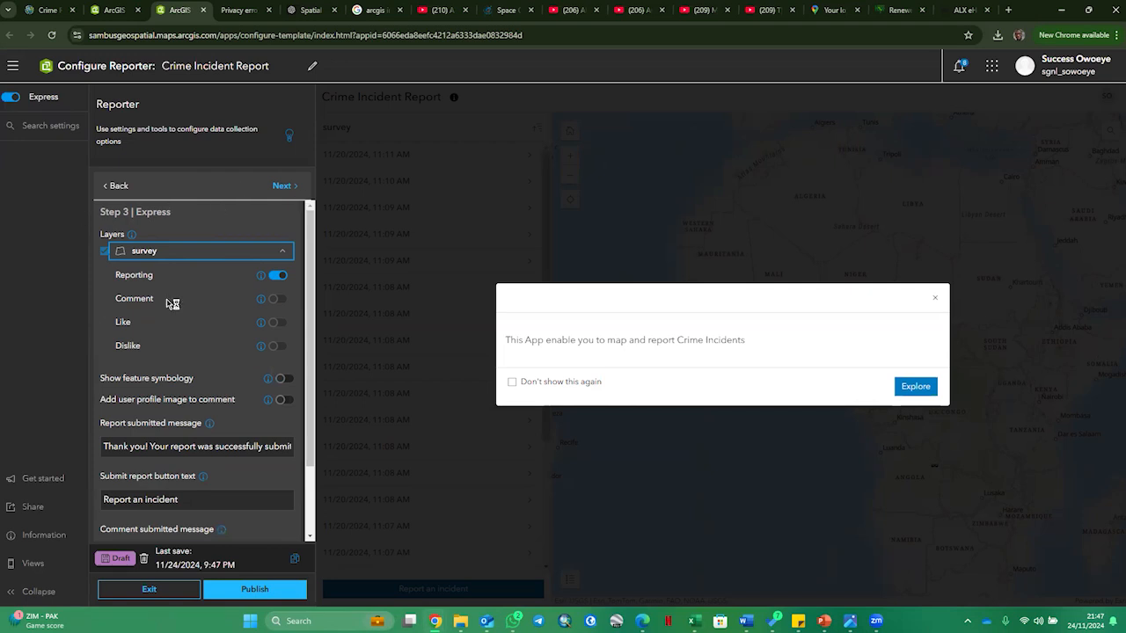
{"action": "left_click", "coordinate": [281, 255]}
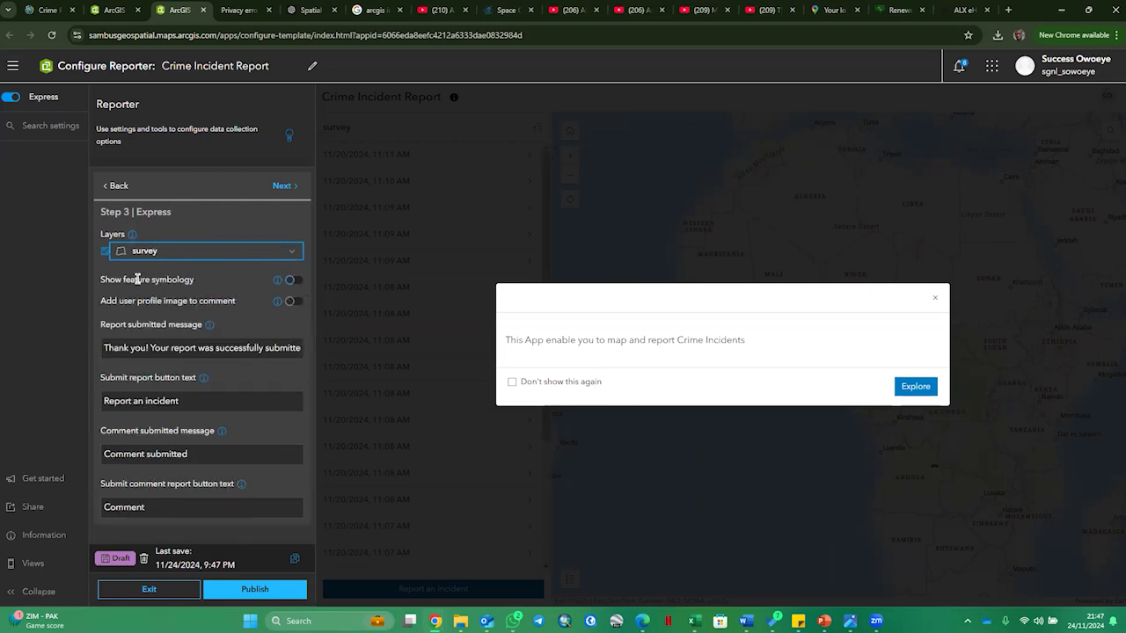
{"action": "left_click", "coordinate": [293, 280]}
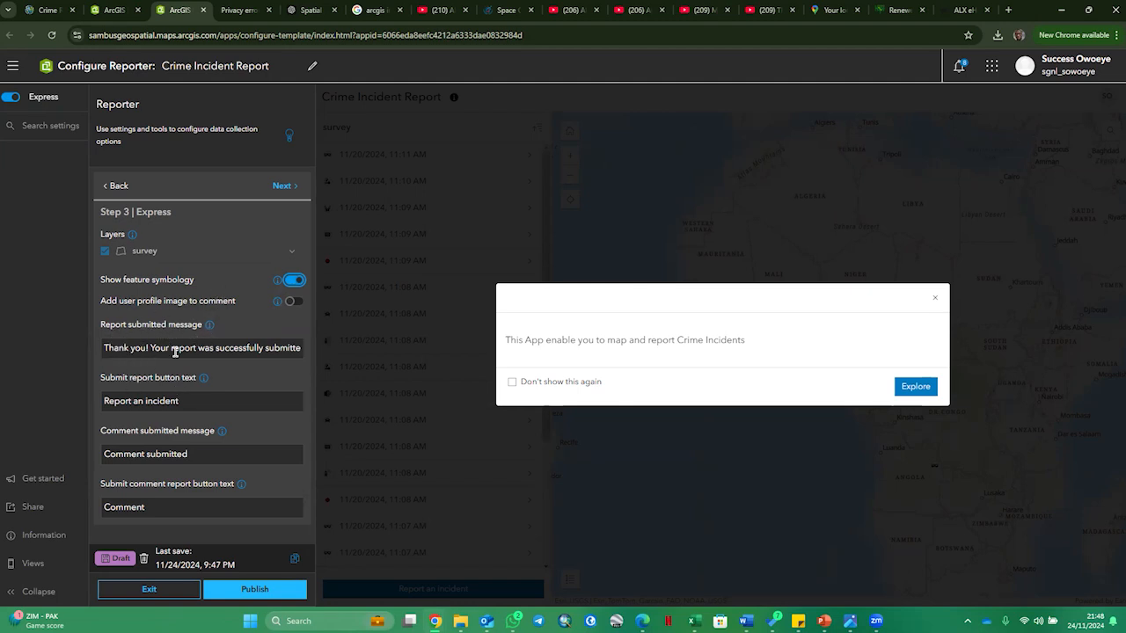
- Insert the word "Crime" before "report" in the report submitted message
{"action": "left_click", "coordinate": [301, 349]}
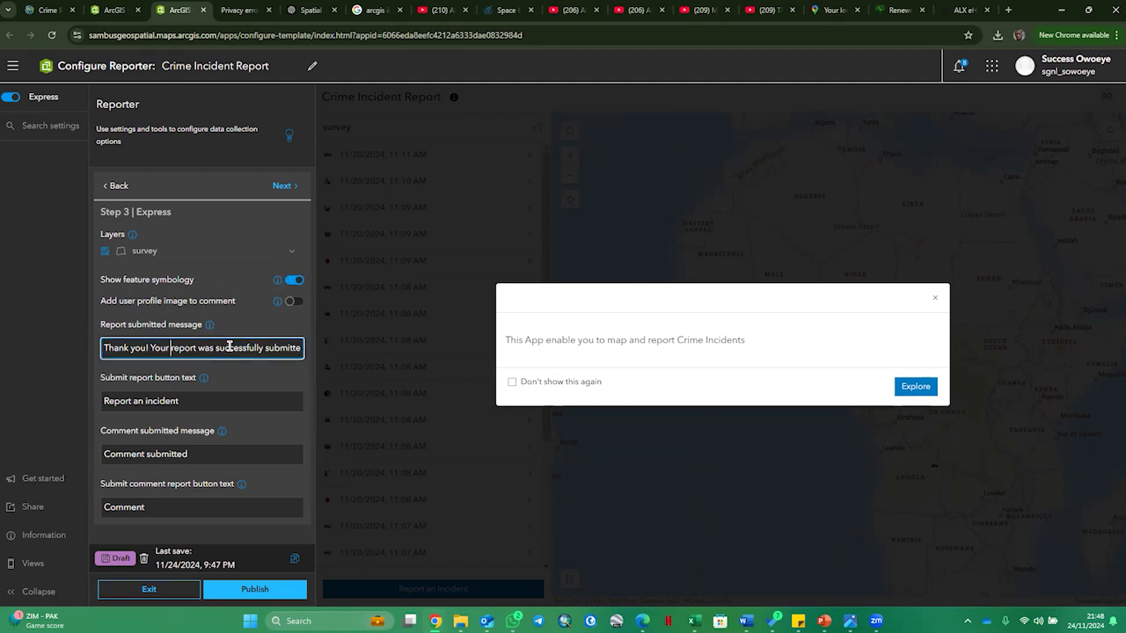
{"action": "type", "text": "Crime"}
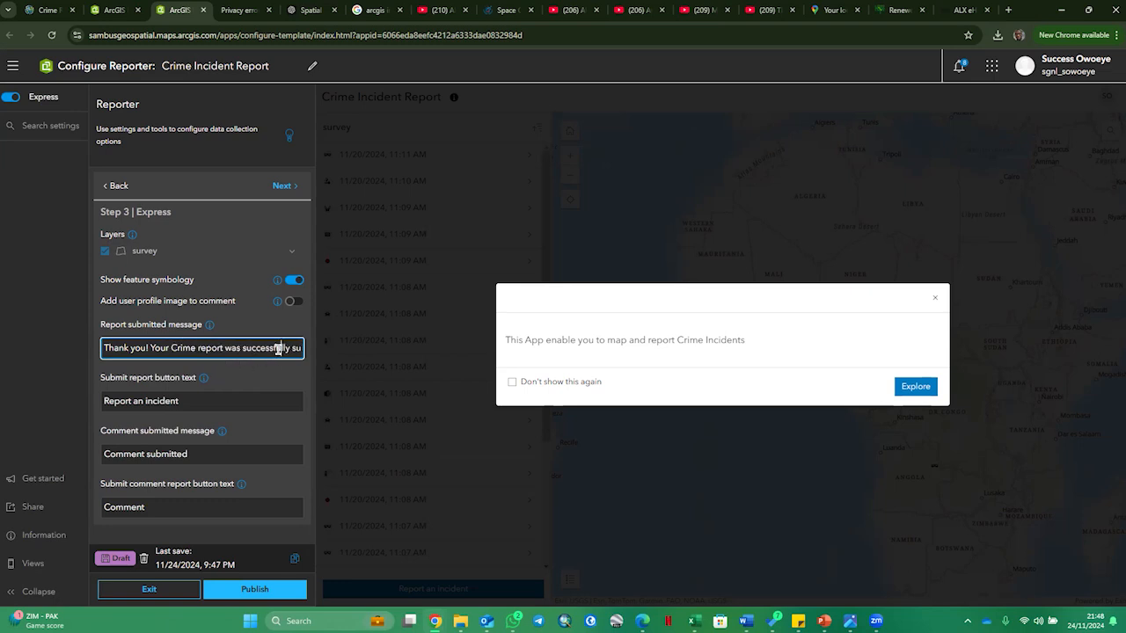
{"action": "key", "text": "Right"}
{"action": "key", "text": "Right"}
{"action": "key", "text": "Right"}
{"action": "key", "text": "Right"}
{"action": "key", "text": "Right"}
{"action": "key", "text": "Right"}
{"action": "key", "text": "Right"}
{"action": "key", "text": "Right"}
{"action": "key", "text": "Right"}
{"action": "key", "text": "Right"}
{"action": "key", "text": "Right"}
{"action": "key", "text": "Right"}
{"action": "key", "text": "Right"}
{"action": "key", "text": "Right"}
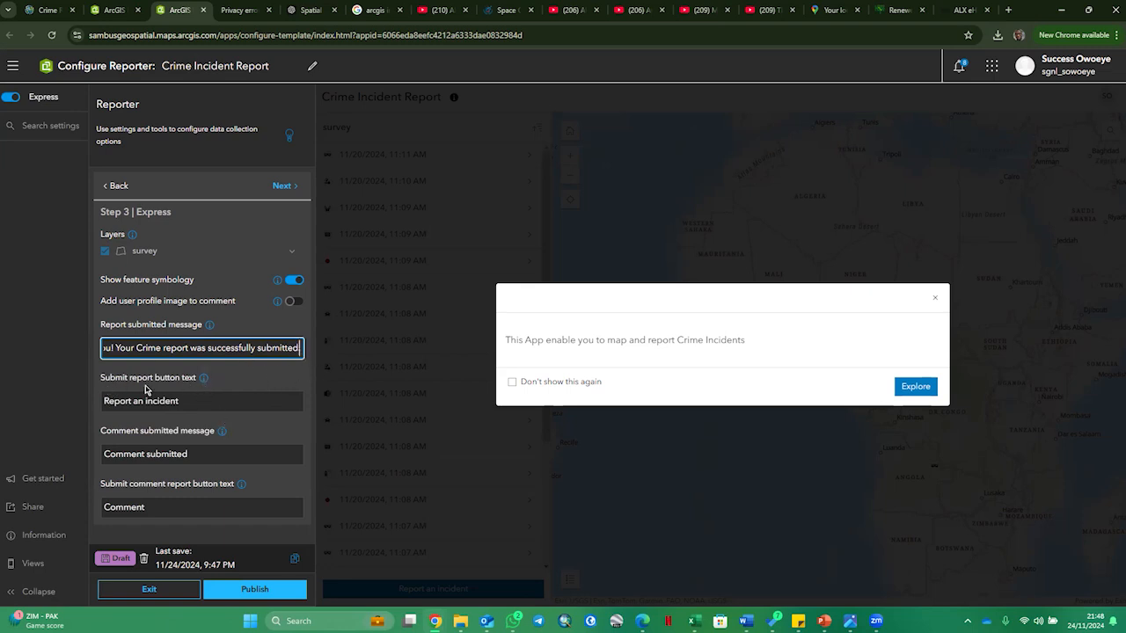
- Dismiss the introduction window in the preview and change the submit report button text to "Report a Crime incident"
{"action": "left_click", "coordinate": [187, 400]}
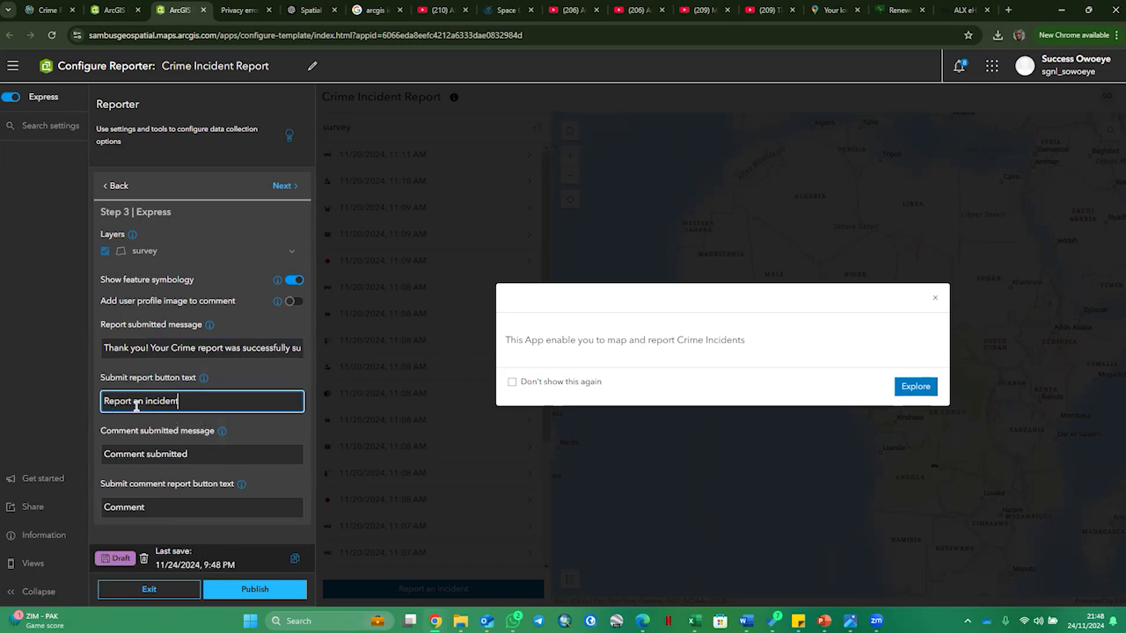
{"action": "left_click", "coordinate": [935, 298]}
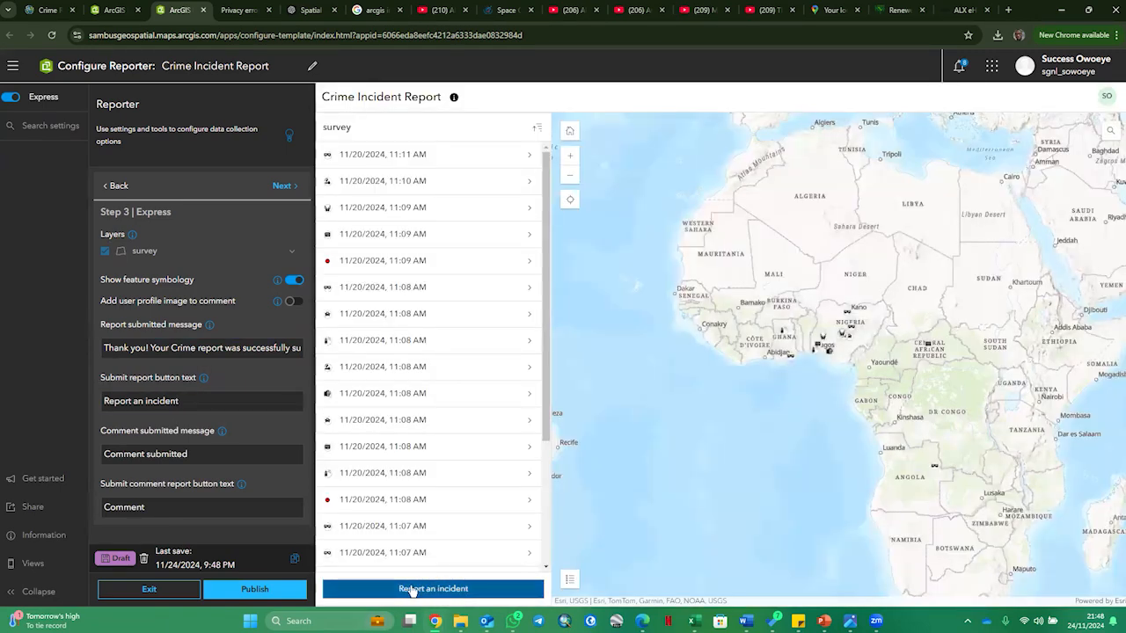
{"action": "left_click", "coordinate": [181, 400]}
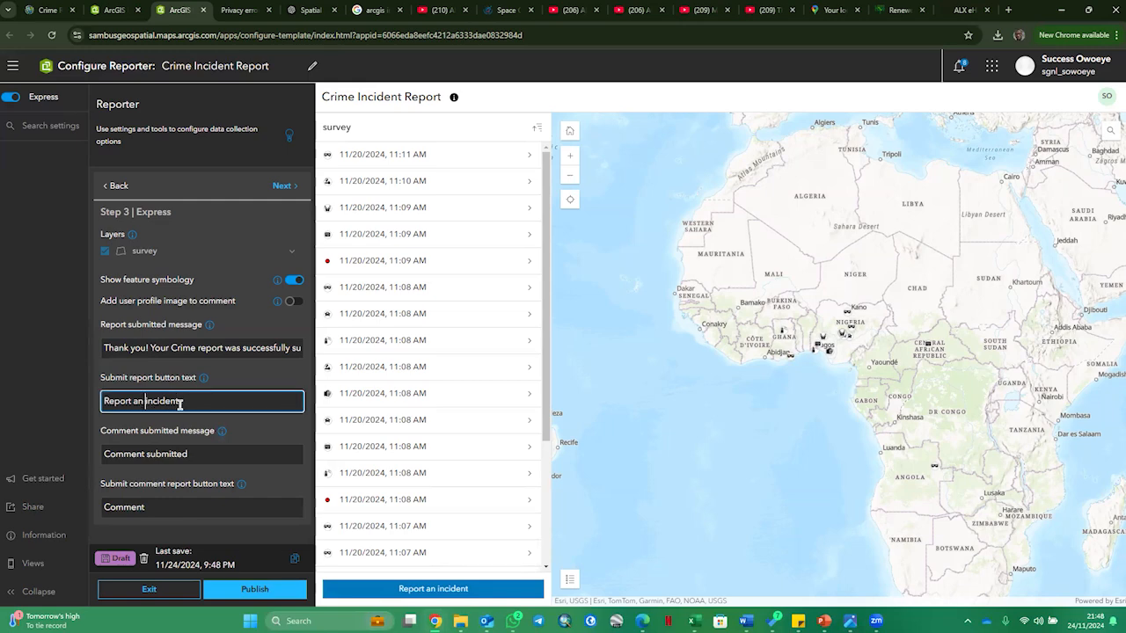
{"action": "key", "text": "BackSpace"}
{"action": "key", "text": "BackSpace"}
{"action": "key", "text": "BackSpace"}
{"action": "type", "text": "a Crime"}
{"action": "left_click", "coordinate": [204, 448]}
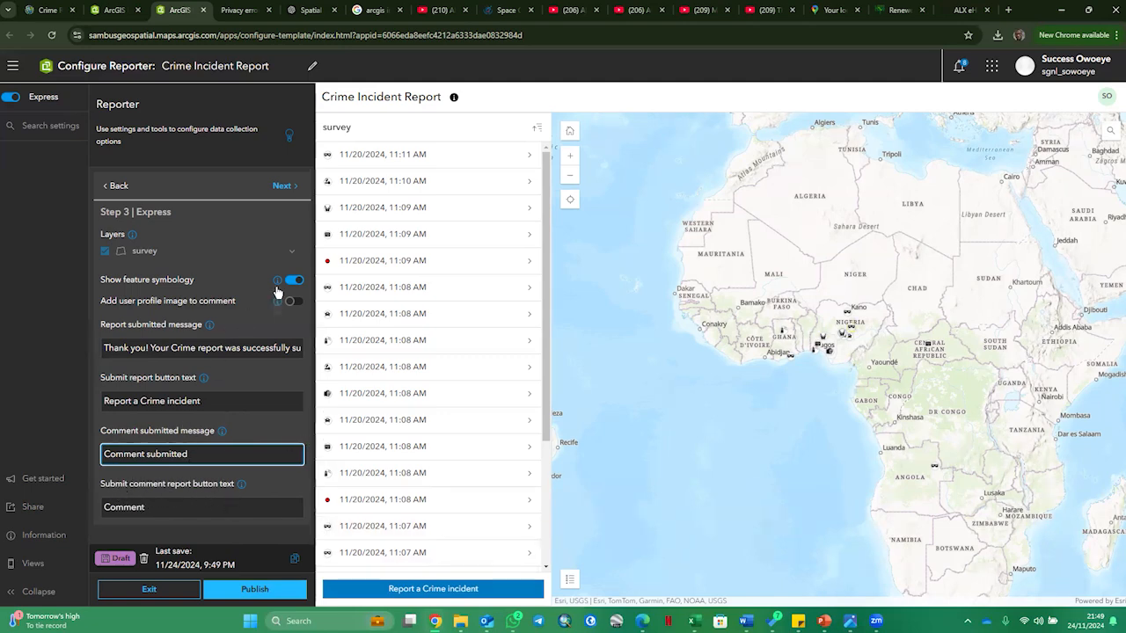
- Review the survey layer's options once more and turn on the layer list in express step 4
{"action": "left_click", "coordinate": [294, 252]}
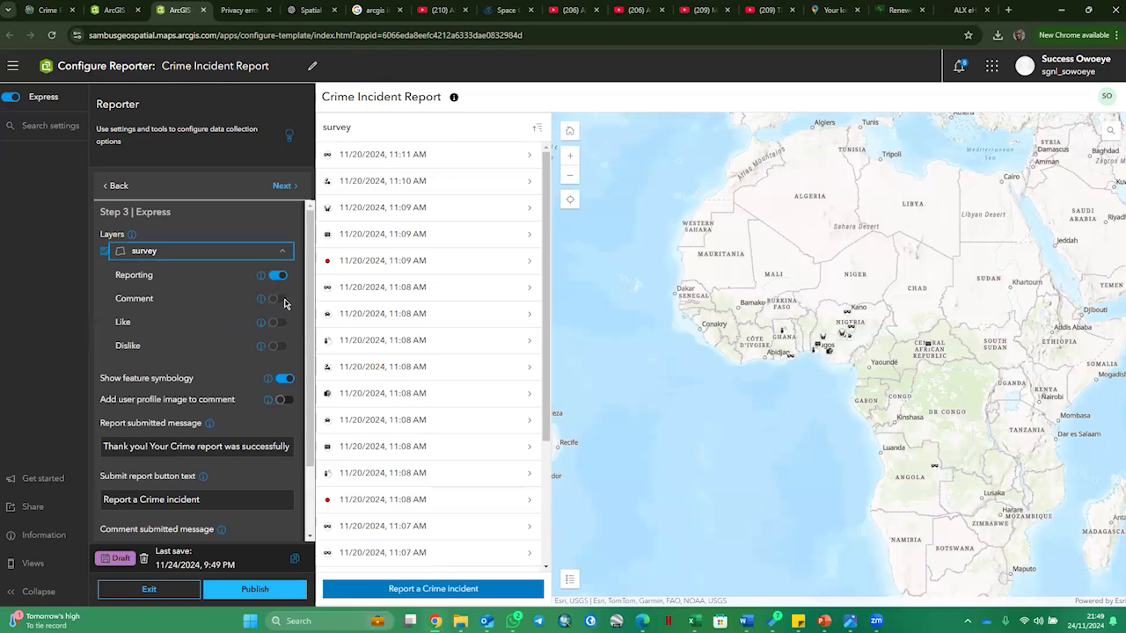
{"action": "left_click", "coordinate": [283, 253]}
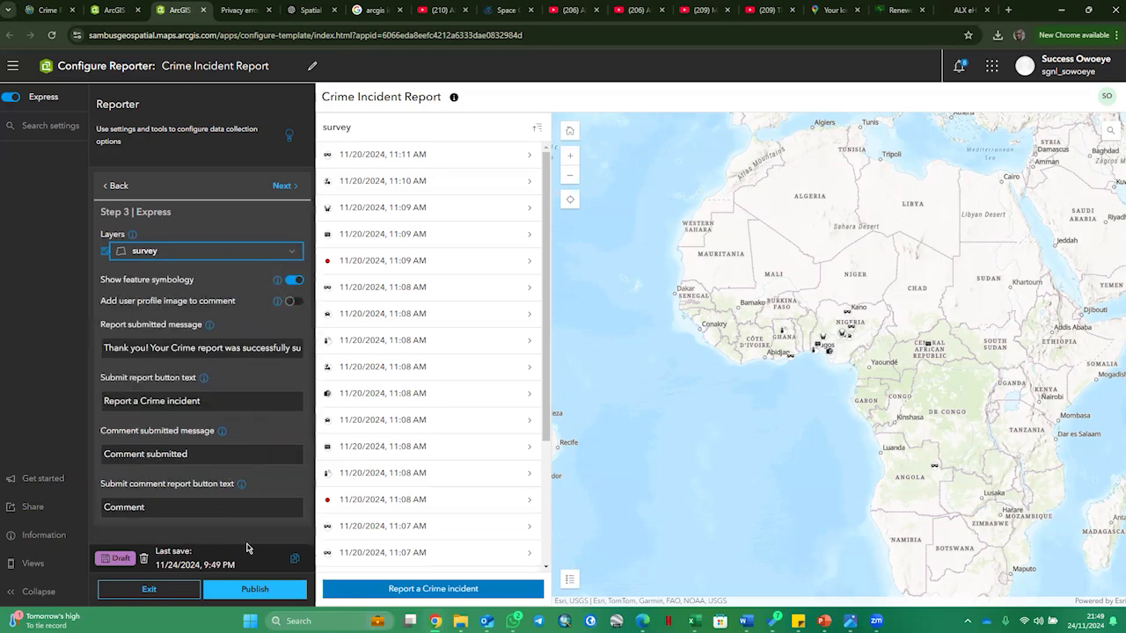
{"action": "left_click", "coordinate": [283, 186]}
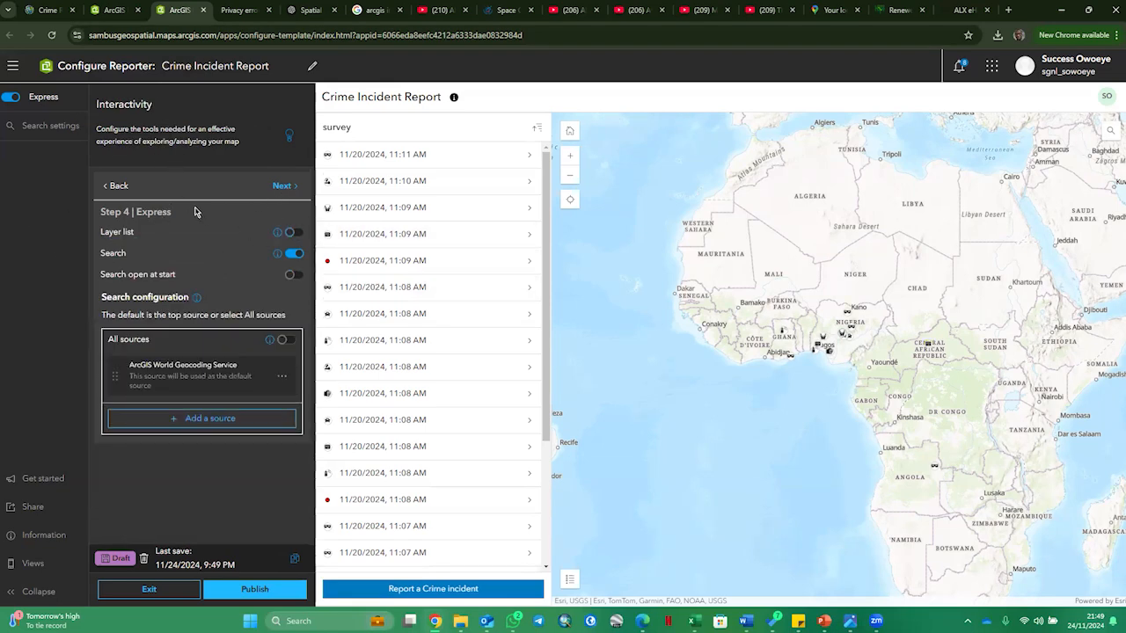
{"action": "left_click", "coordinate": [294, 234]}
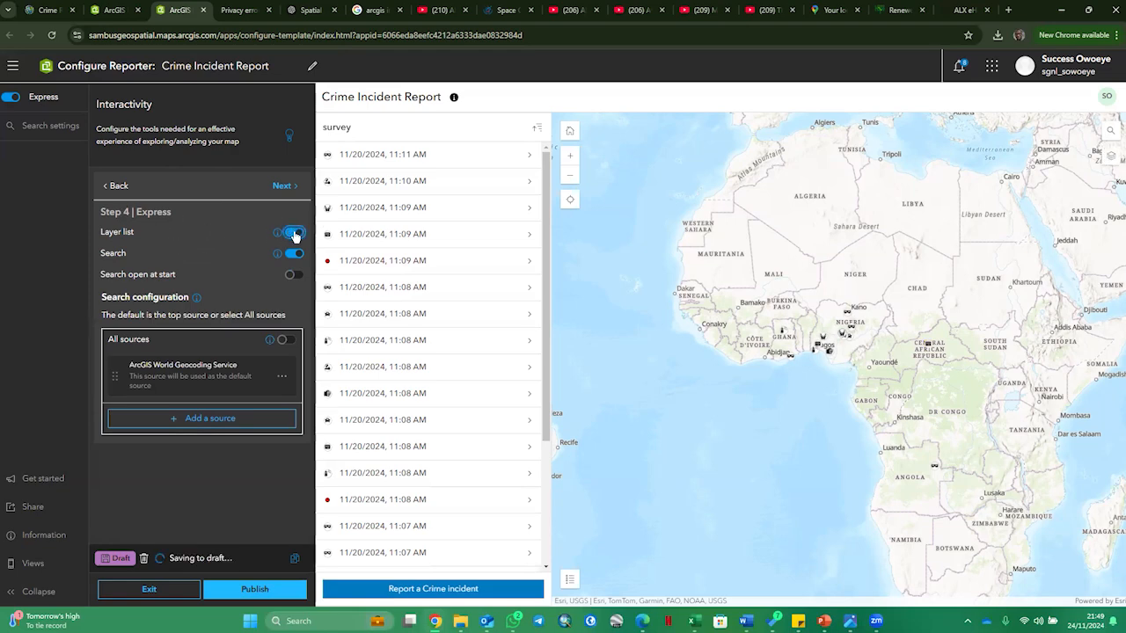
{"action": "left_click", "coordinate": [296, 236]}
{"action": "left_click", "coordinate": [295, 235]}
- Test the layer list in the app preview by expanding Crime Report, toggling layer visibility off and on, and closing the list
{"action": "left_click", "coordinate": [1111, 158]}
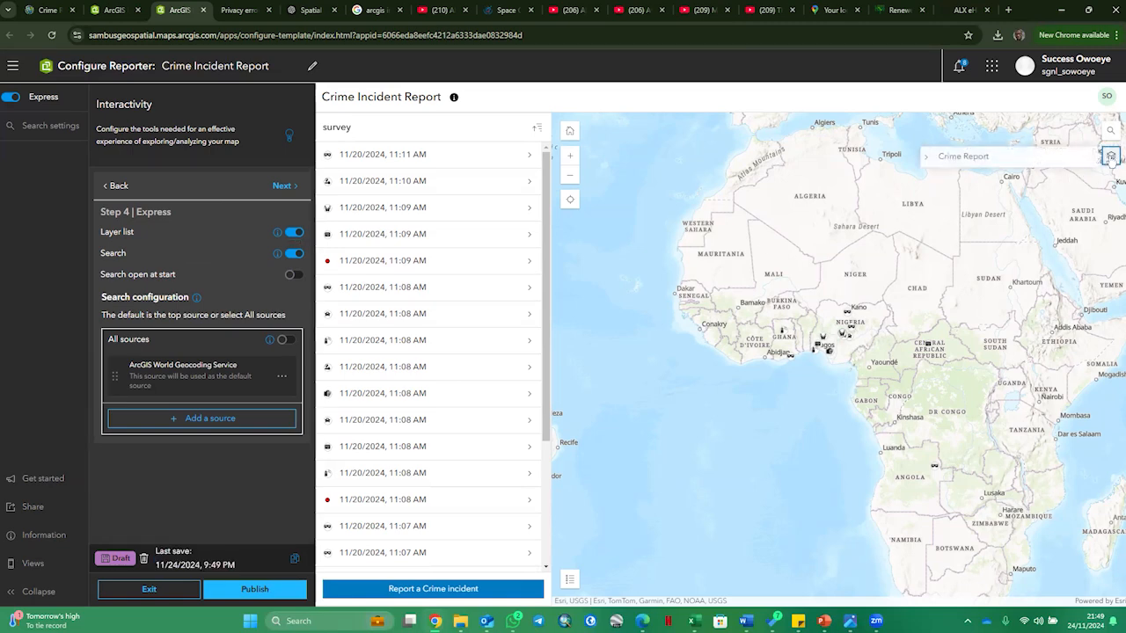
{"action": "left_click", "coordinate": [941, 162]}
{"action": "left_click", "coordinate": [926, 158]}
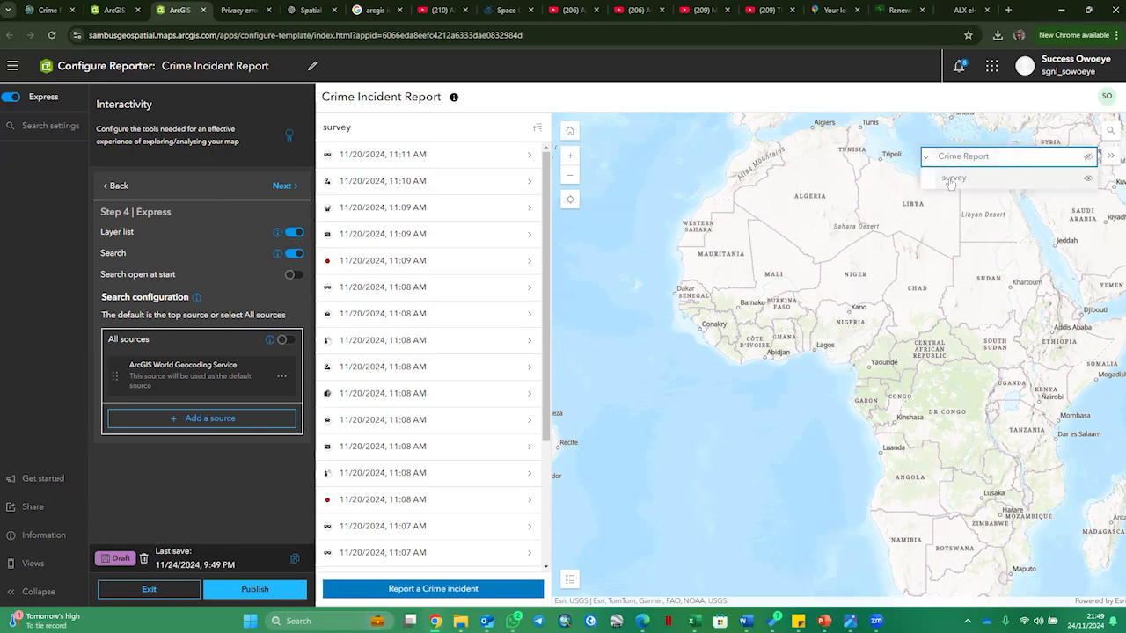
{"action": "left_click", "coordinate": [955, 185]}
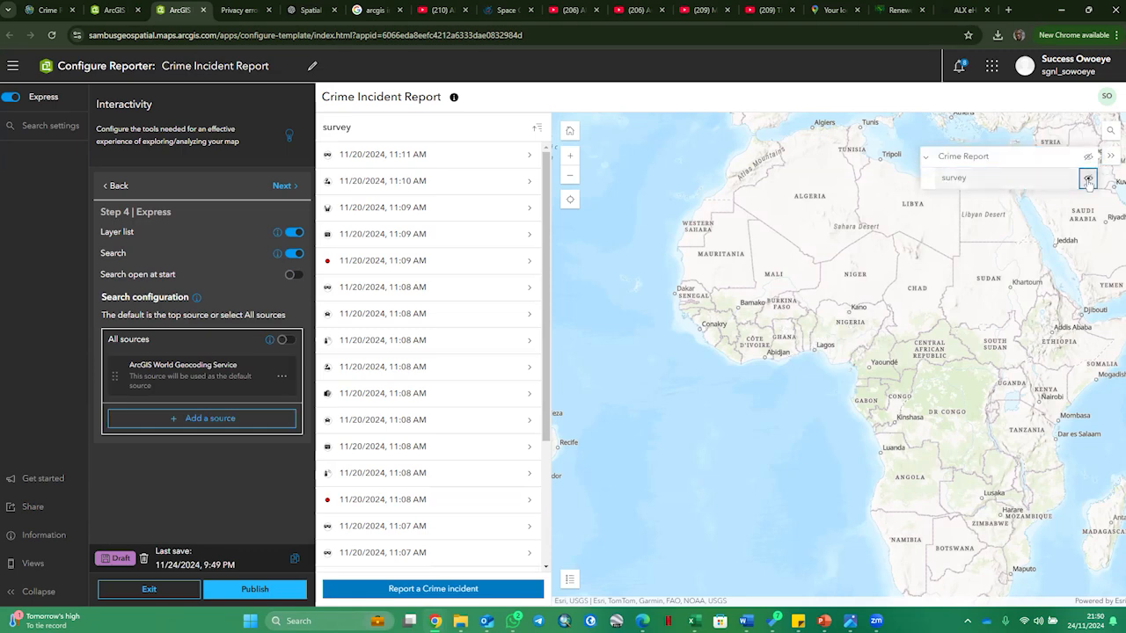
{"action": "left_click", "coordinate": [1088, 182]}
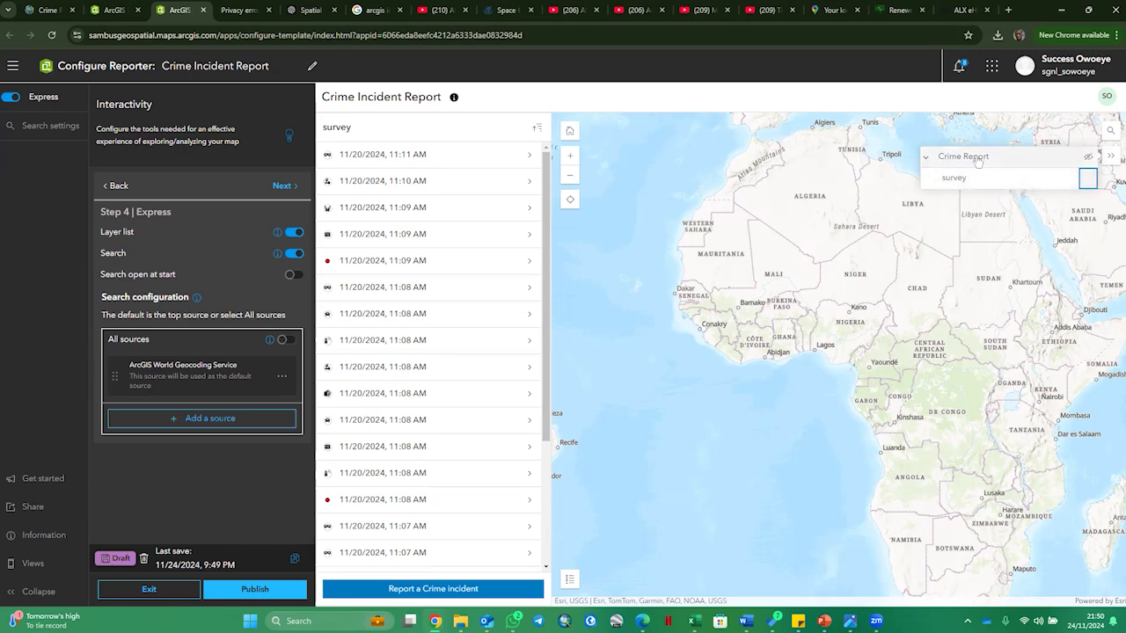
{"action": "left_click", "coordinate": [926, 156]}
{"action": "scroll", "coordinate": [875, 260], "scroll_direction": "down", "scroll_amount": 2}
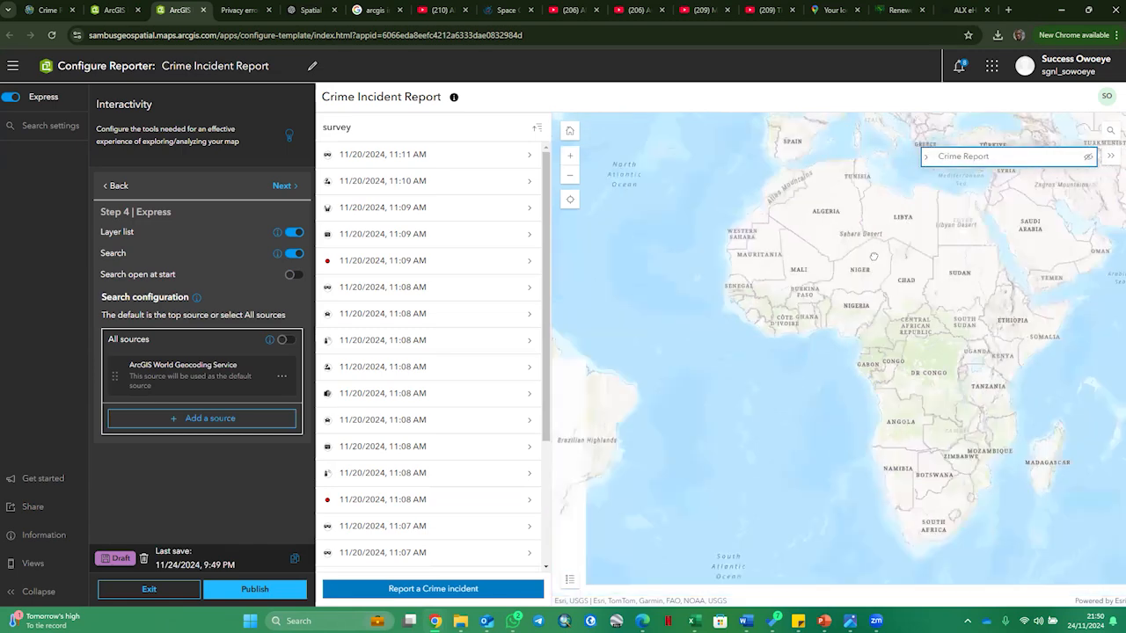
{"action": "scroll", "coordinate": [968, 220], "scroll_direction": "up", "scroll_amount": 2}
{"action": "left_click", "coordinate": [1088, 157]}
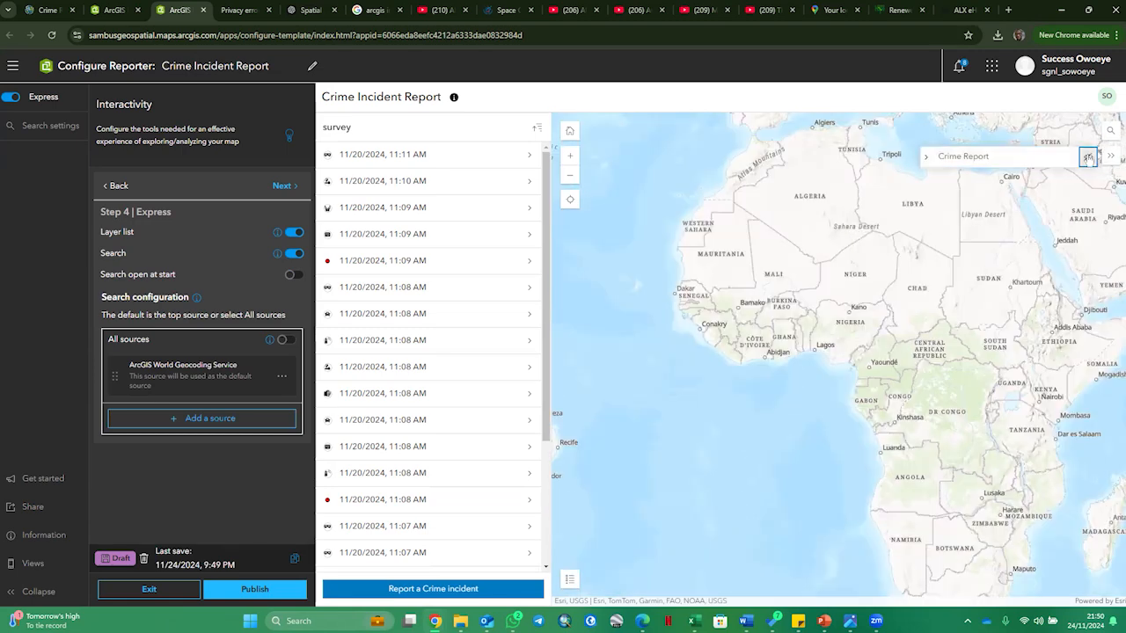
{"action": "left_click", "coordinate": [926, 159]}
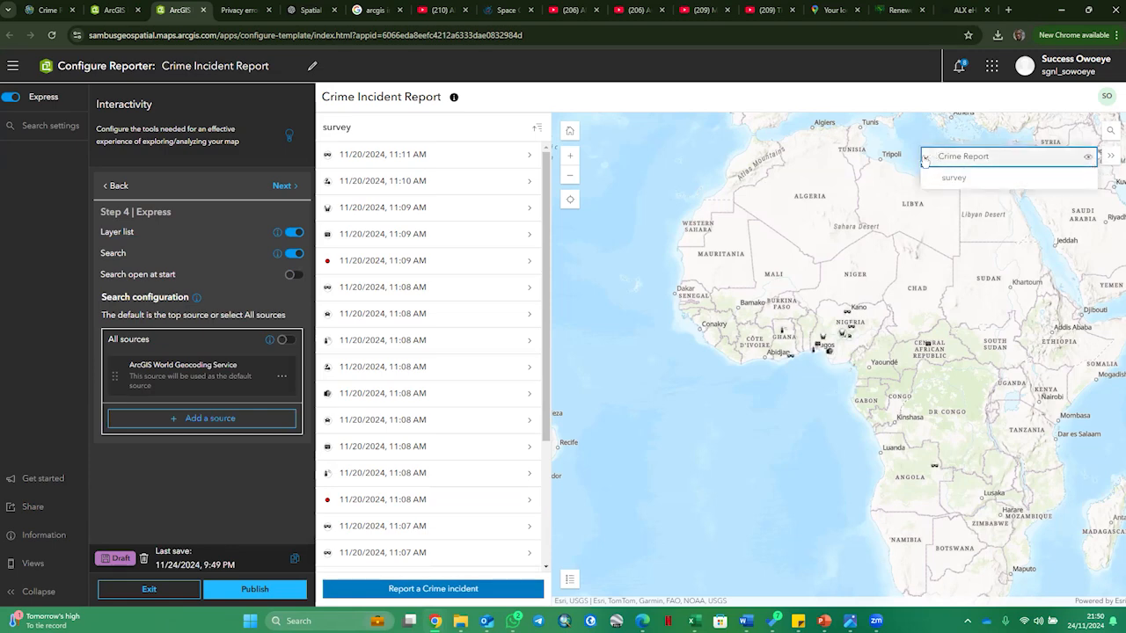
{"action": "left_click", "coordinate": [1111, 156]}
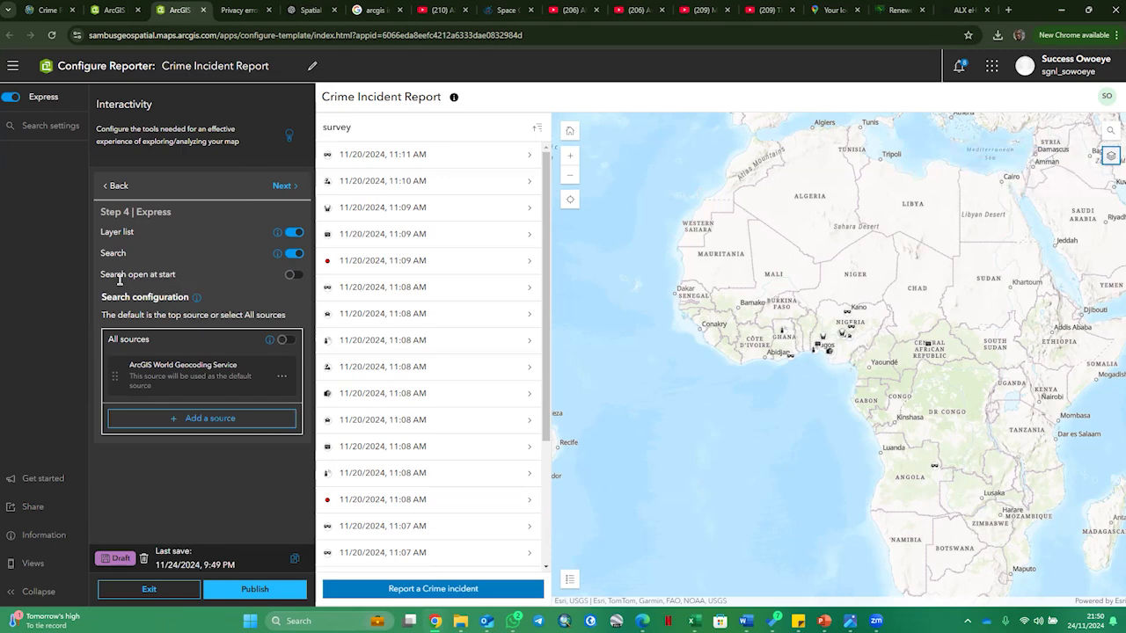
- Set the search to open at start, try collapsing it in the preview, and enable All sources in the search configuration
{"action": "left_click", "coordinate": [296, 276]}
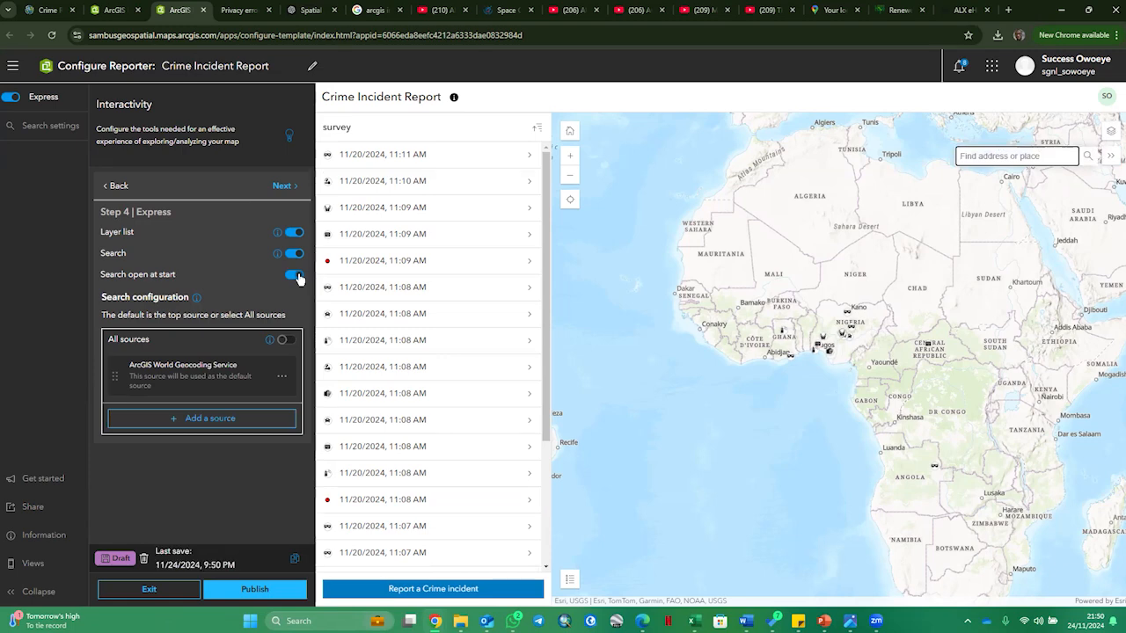
{"action": "left_click", "coordinate": [1112, 156]}
{"action": "scroll", "coordinate": [1047, 170], "scroll_direction": "up", "scroll_amount": 3}
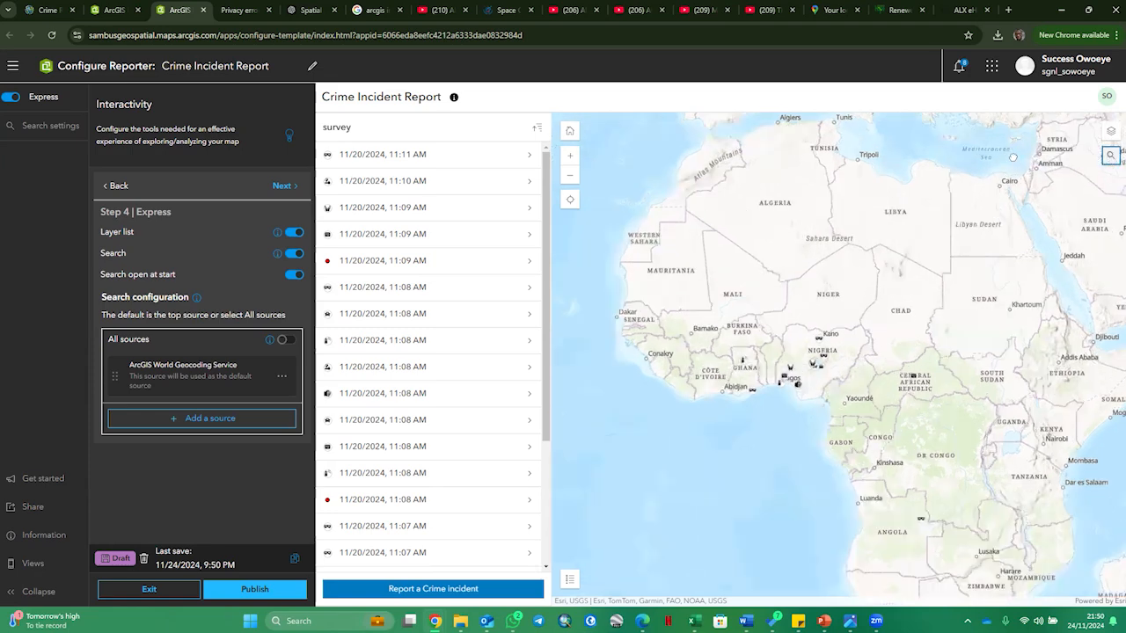
{"action": "scroll", "coordinate": [1021, 163], "scroll_direction": "down", "scroll_amount": 3}
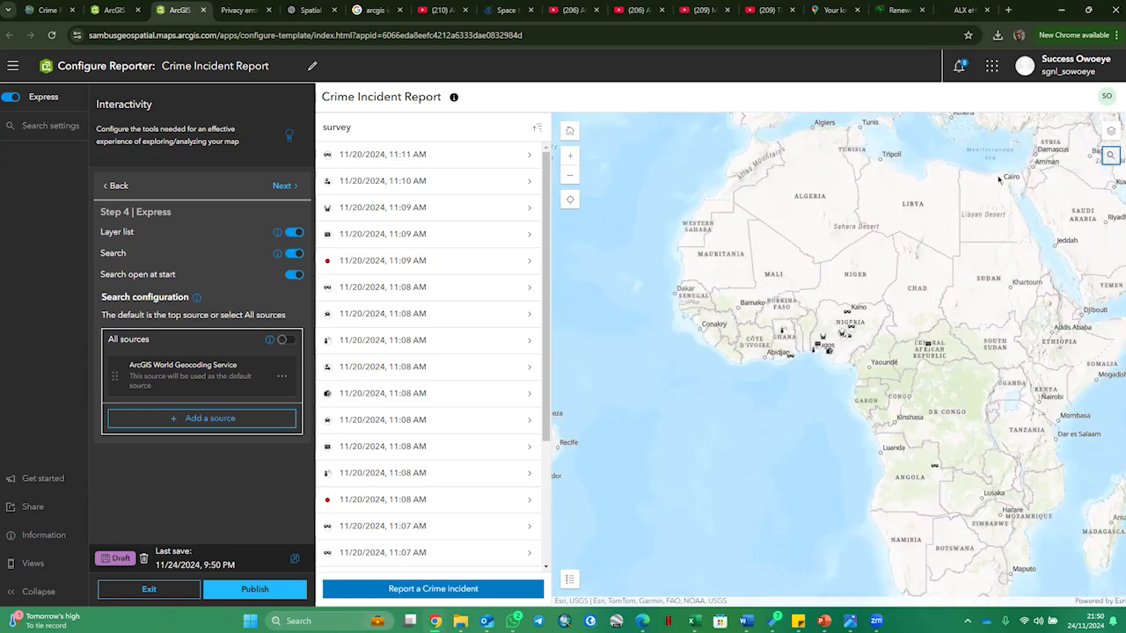
{"action": "scroll", "coordinate": [1001, 178], "scroll_direction": "up", "scroll_amount": 3}
{"action": "scroll", "coordinate": [1002, 181], "scroll_direction": "down", "scroll_amount": 3}
{"action": "left_click", "coordinate": [285, 341]}
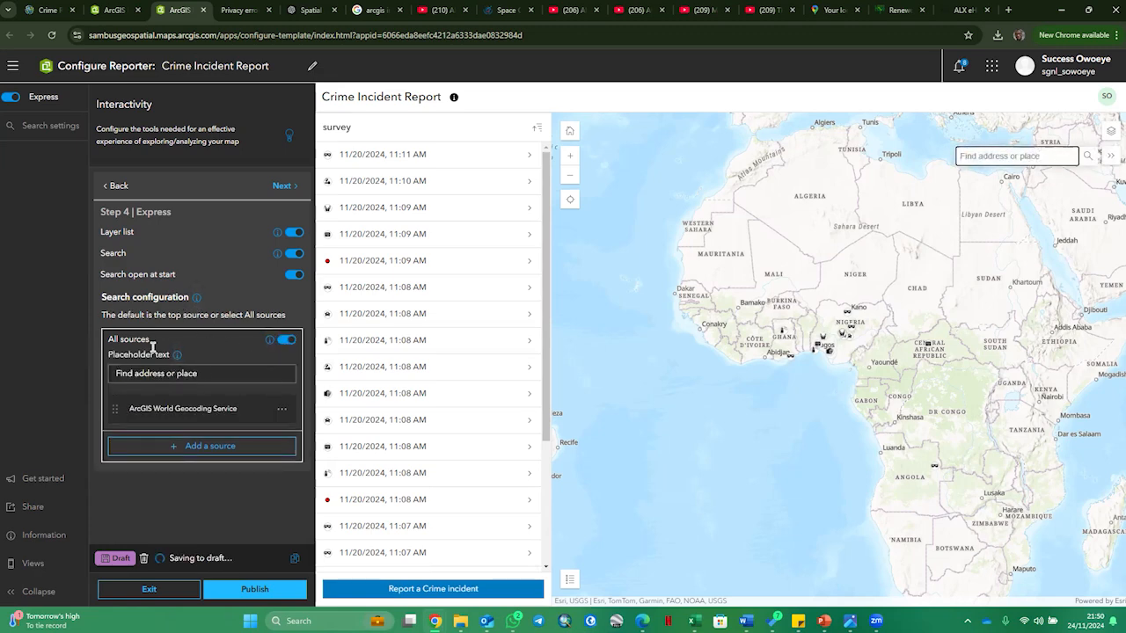
- Go to express step 5 and set the app's mode to Dark
{"action": "left_click", "coordinate": [285, 192]}
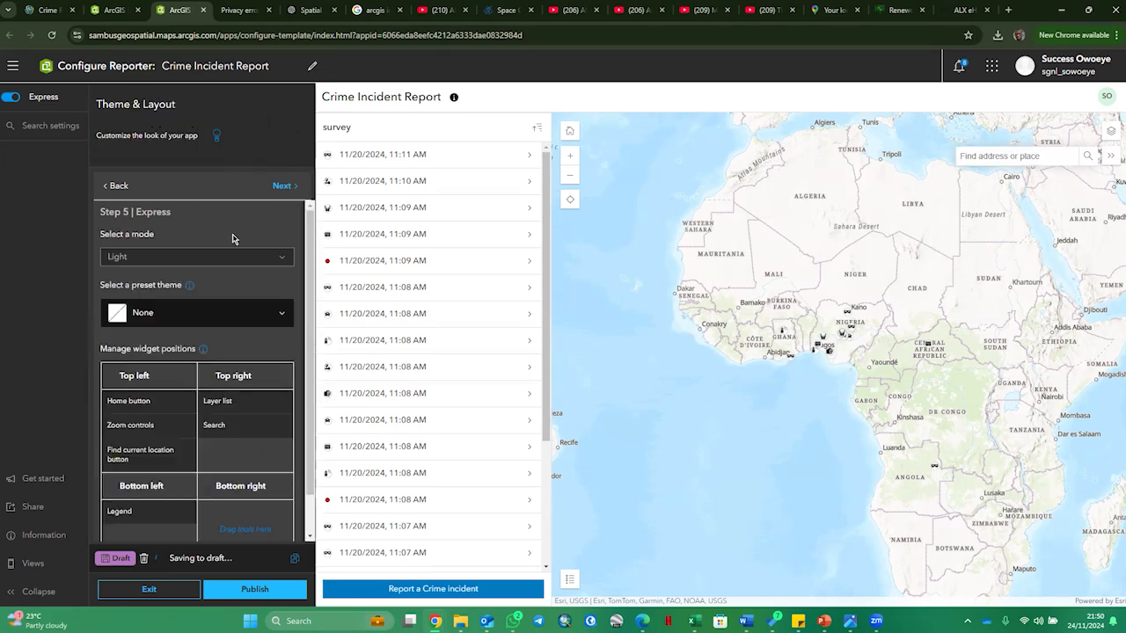
{"action": "left_click", "coordinate": [281, 262]}
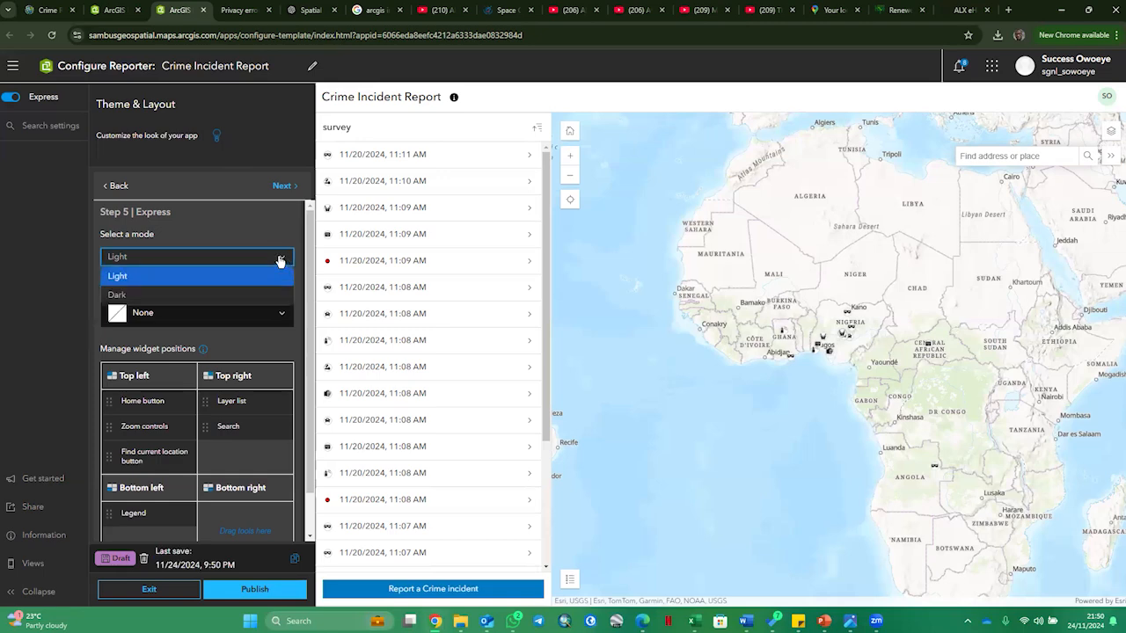
{"action": "left_click", "coordinate": [221, 294]}
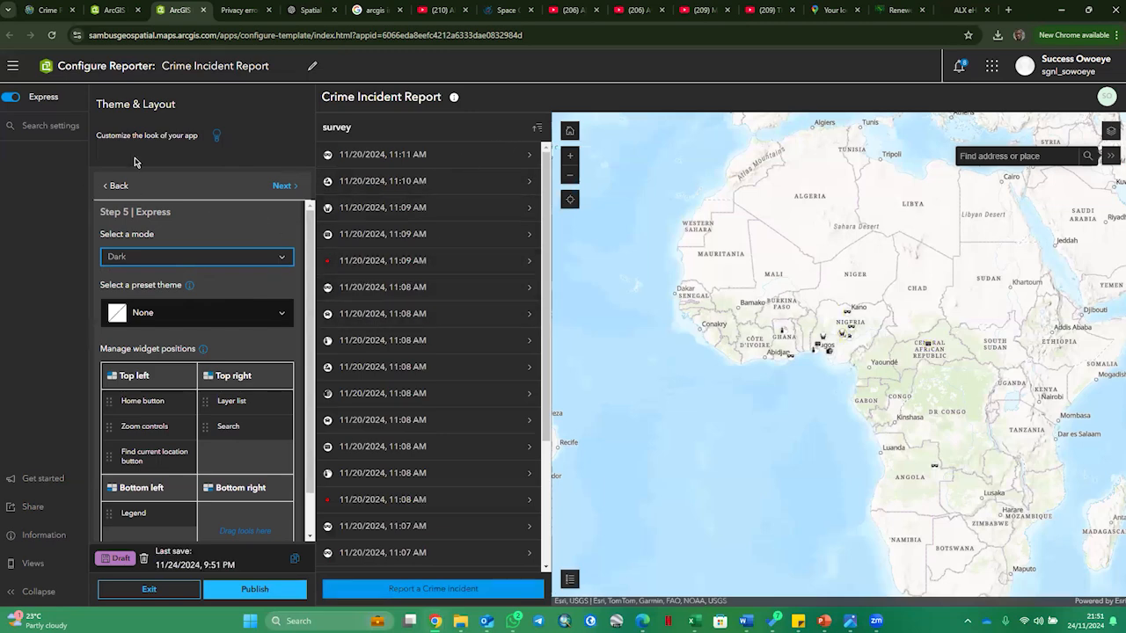
- Try the Light mode in the app preview, and return the app's mode to Dark
{"action": "left_click", "coordinate": [283, 260]}
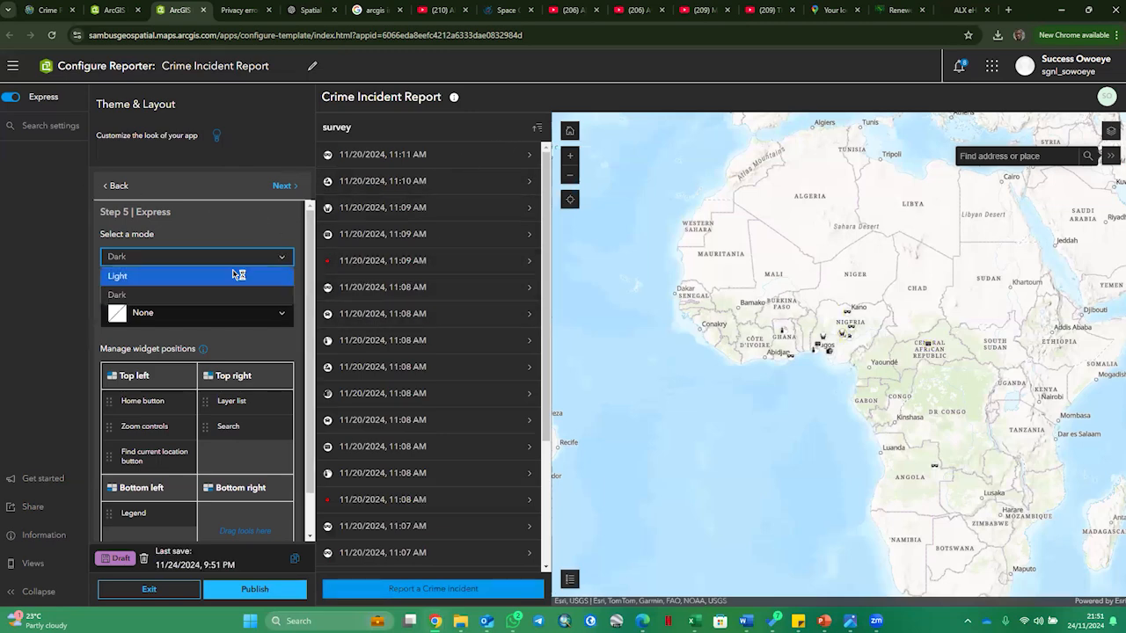
{"action": "left_click", "coordinate": [167, 276]}
{"action": "left_click", "coordinate": [283, 258]}
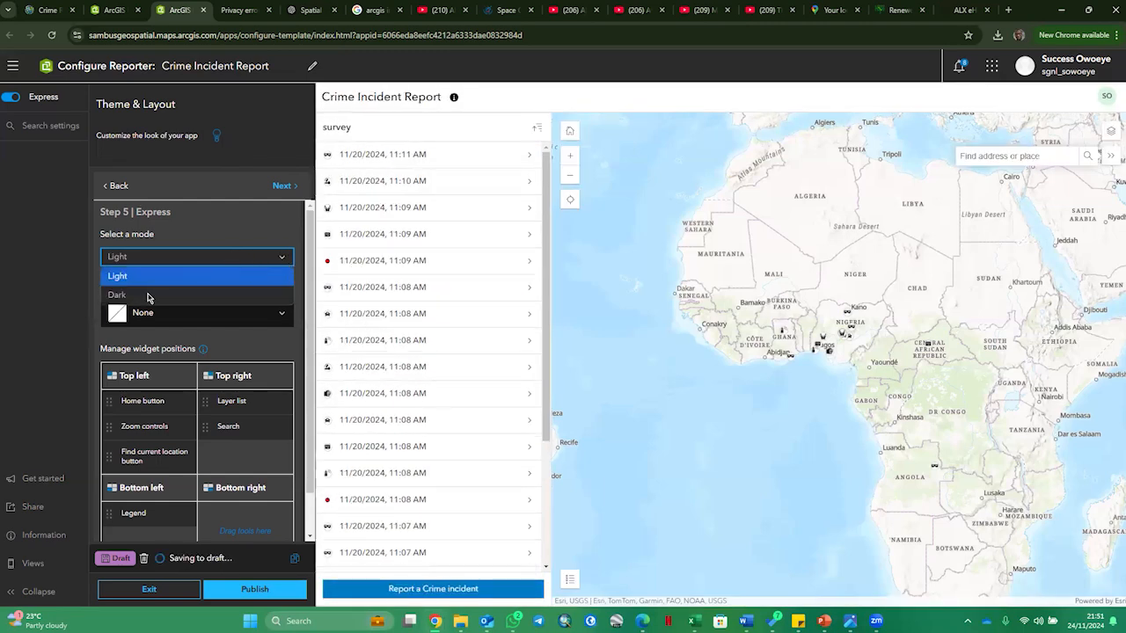
{"action": "left_click", "coordinate": [155, 291]}
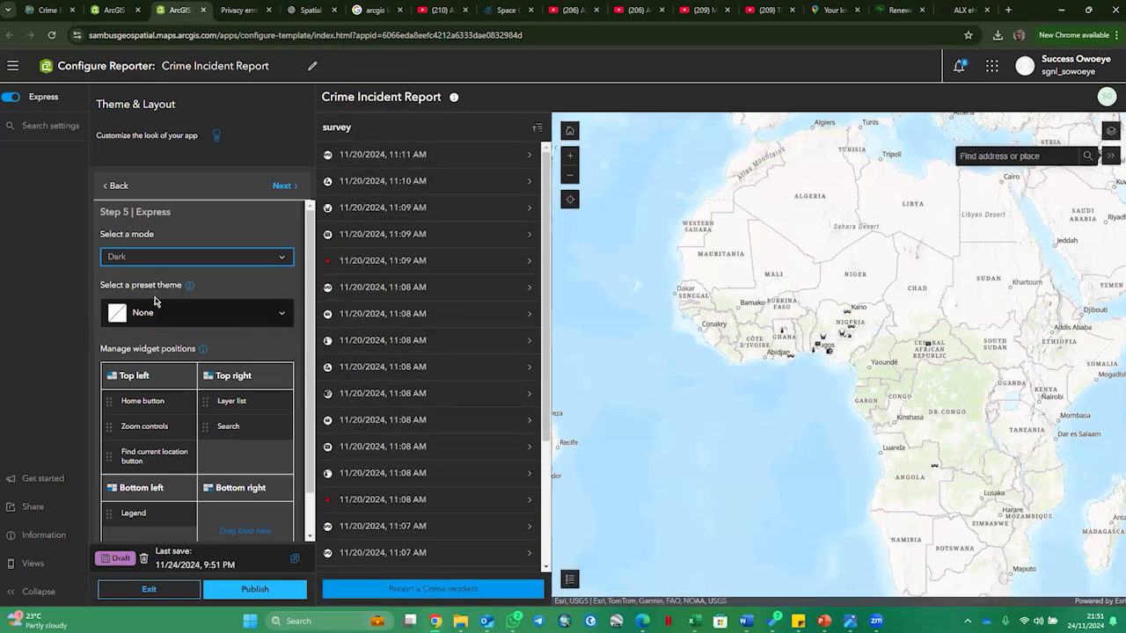
- Apply the Indigo preset theme to the app
{"action": "left_click", "coordinate": [279, 315]}
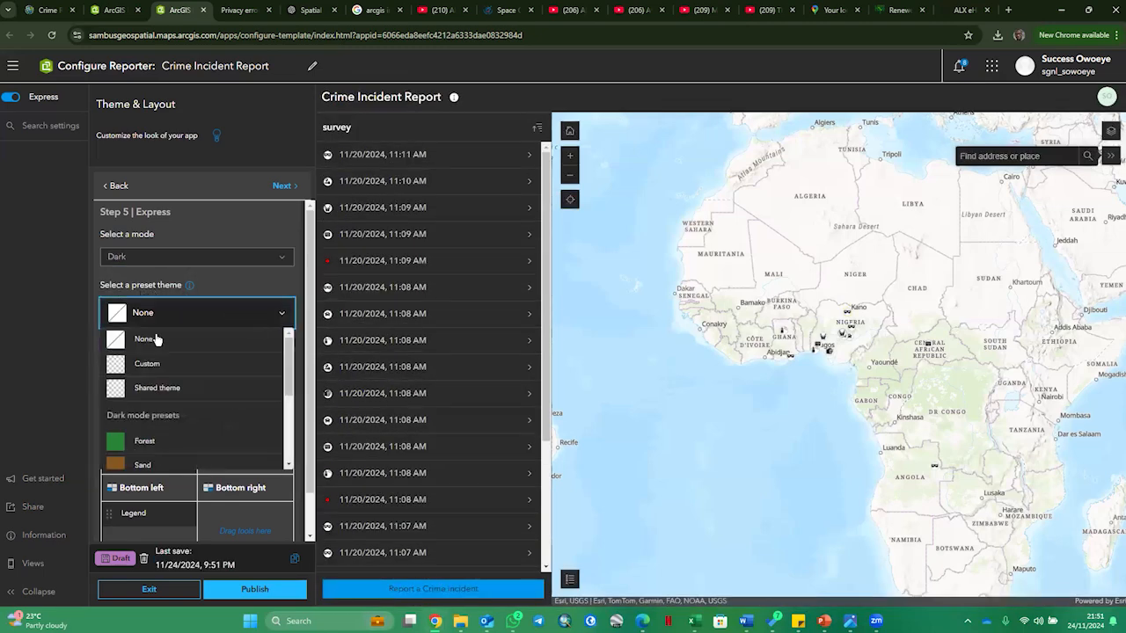
{"action": "scroll", "coordinate": [198, 452], "scroll_direction": "down", "scroll_amount": 3}
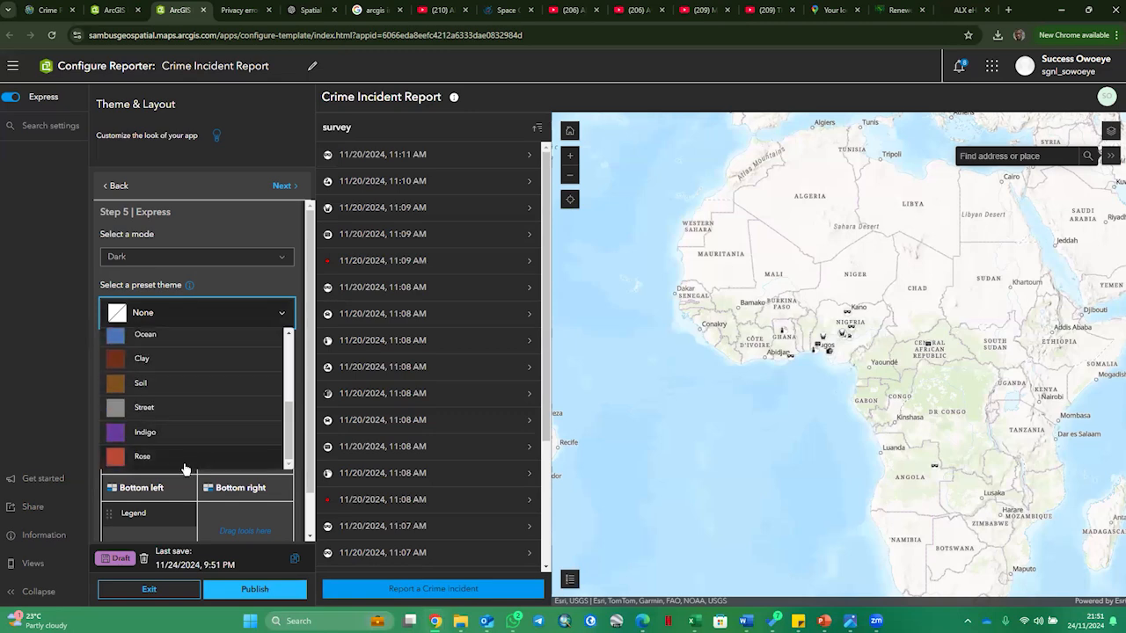
{"action": "left_click", "coordinate": [150, 433]}
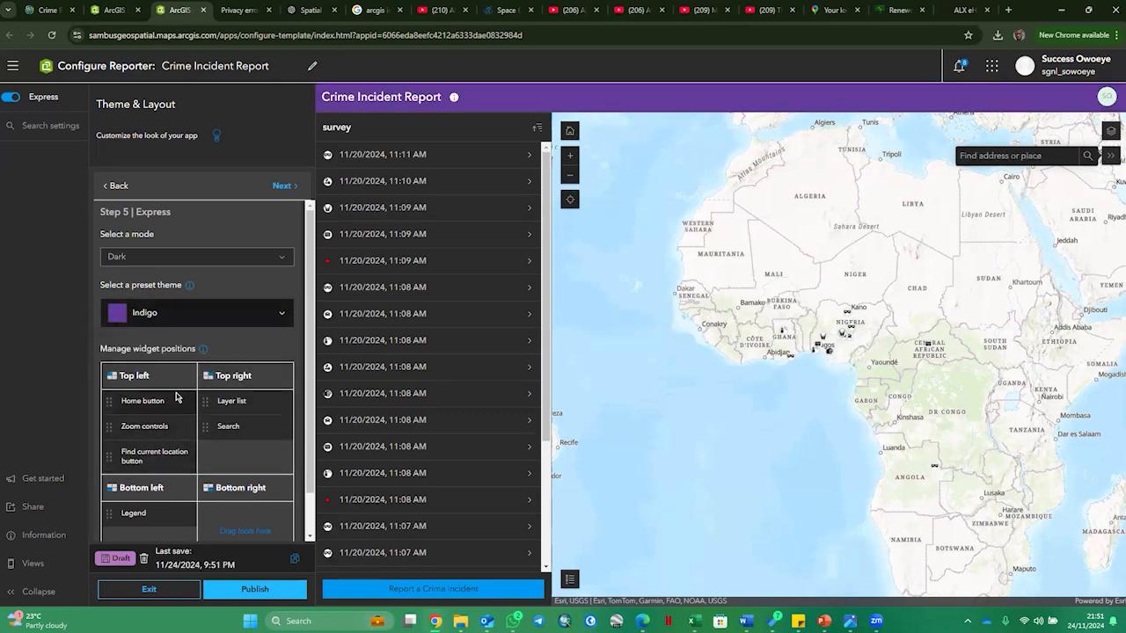
- Collapse the search in the preview, and reposition the Search widget to Top left and the Layer list to Bottom left
{"action": "scroll", "coordinate": [189, 393], "scroll_direction": "down", "scroll_amount": 1}
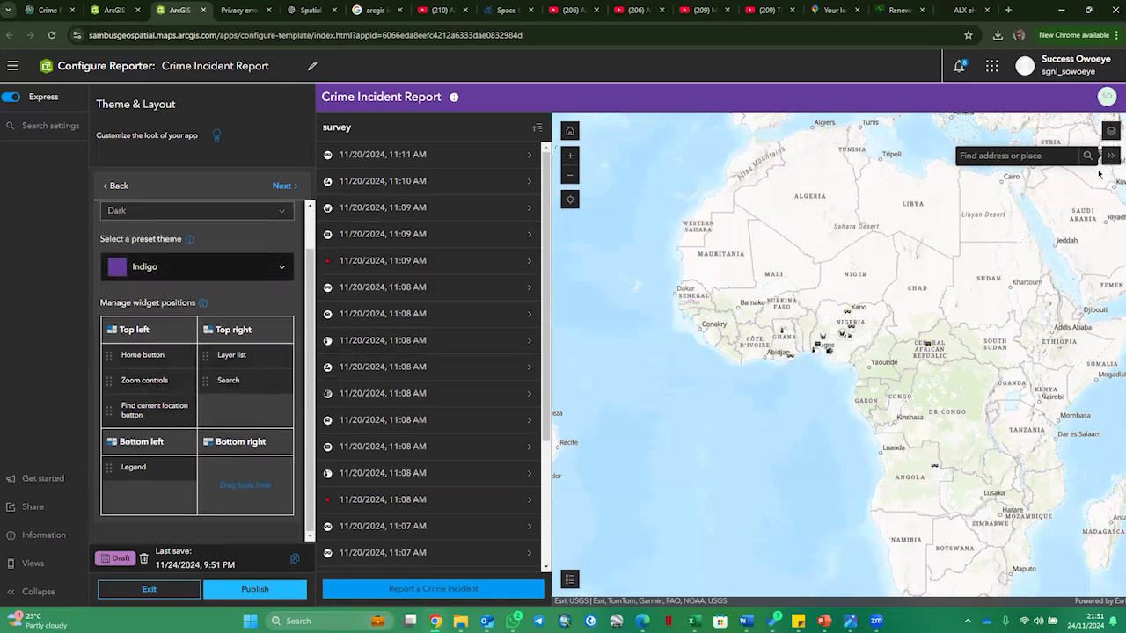
{"action": "left_click", "coordinate": [1110, 155]}
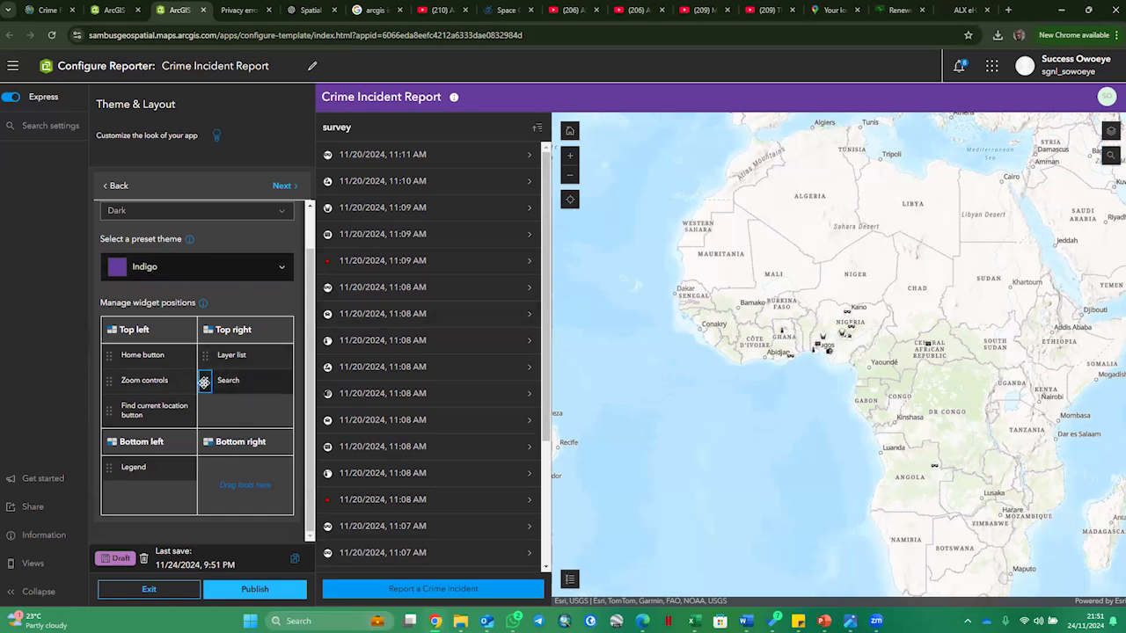
{"action": "left_click_drag", "start_coordinate": [204, 380], "coordinate": [106, 439]}
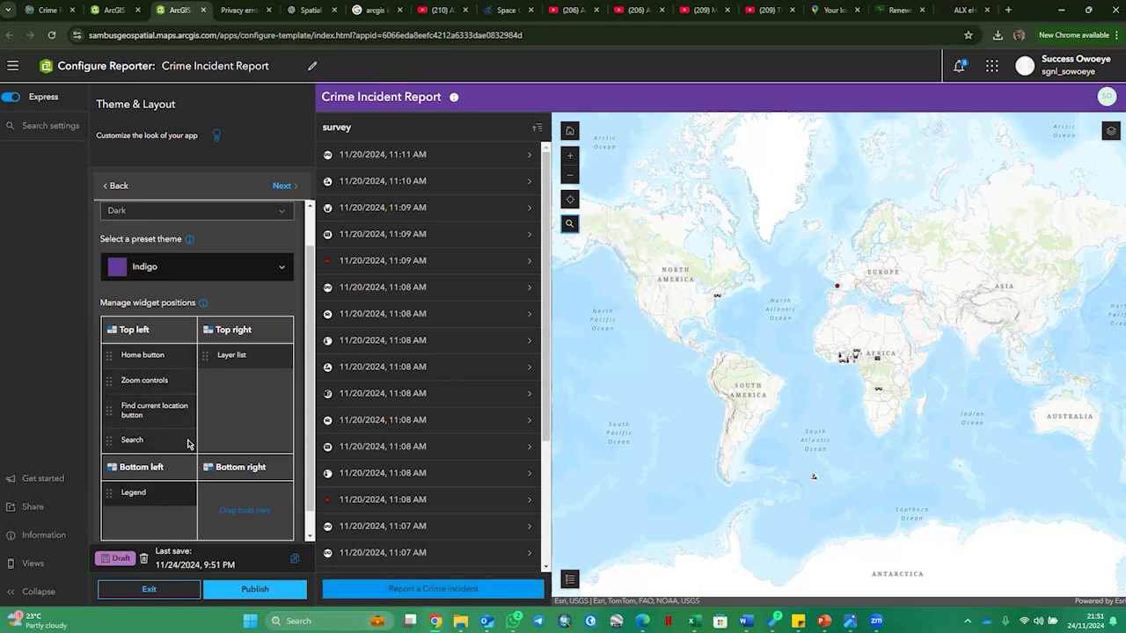
{"action": "left_click_drag", "start_coordinate": [206, 355], "coordinate": [110, 520]}
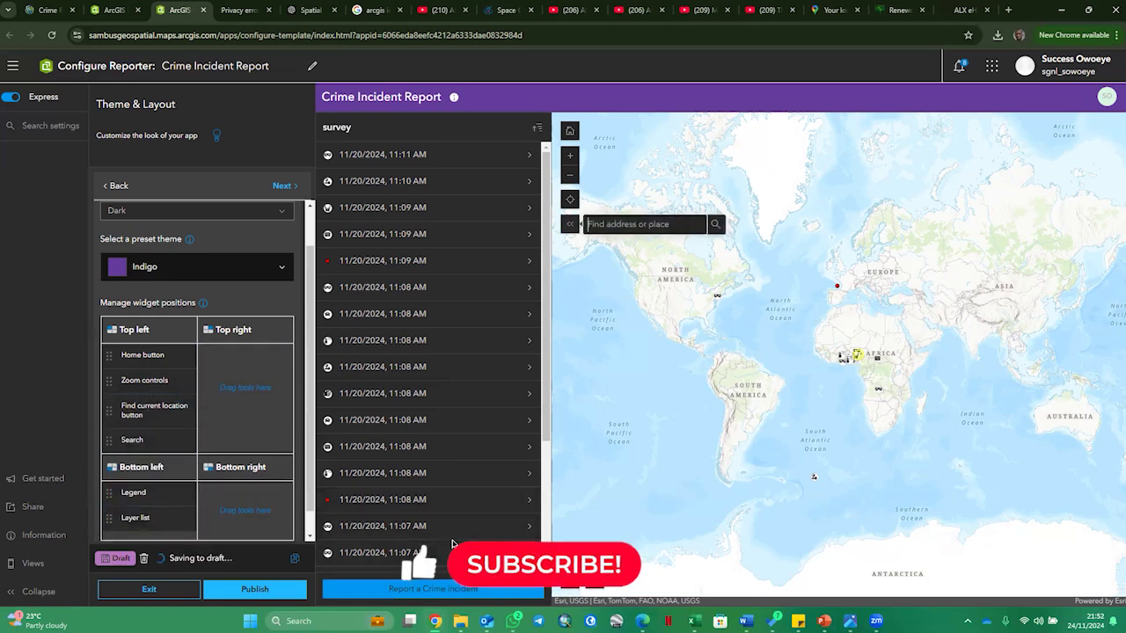
- Test the repositioned widgets in the preview by opening and closing the layer list and legend and collapsing the search
{"action": "left_click", "coordinate": [619, 590]}
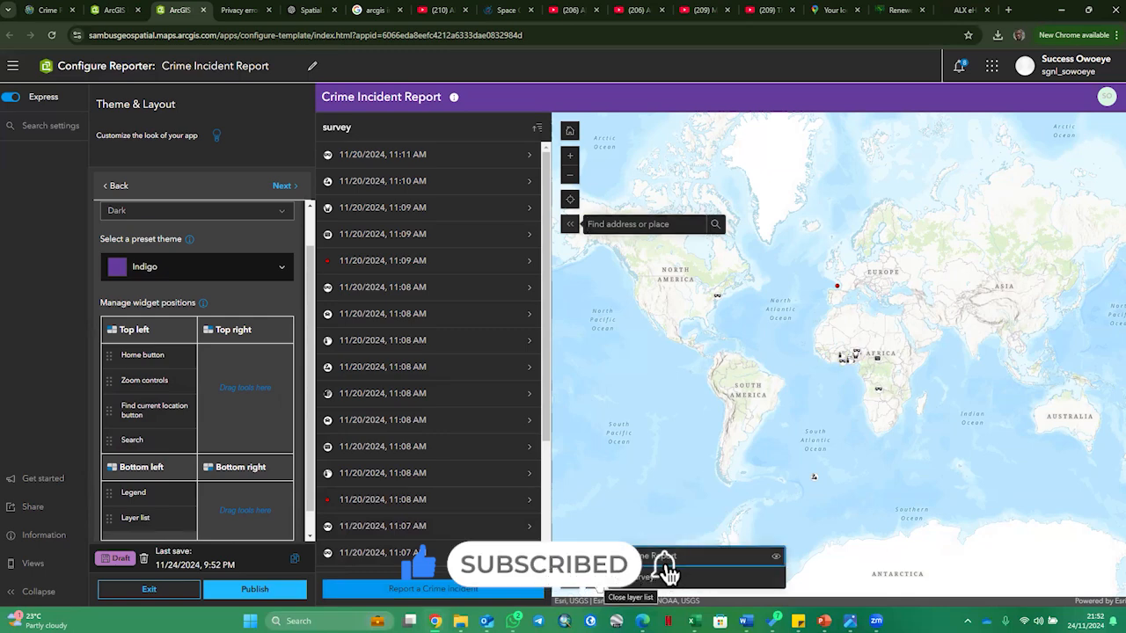
{"action": "left_click", "coordinate": [598, 588]}
{"action": "left_click", "coordinate": [573, 591]}
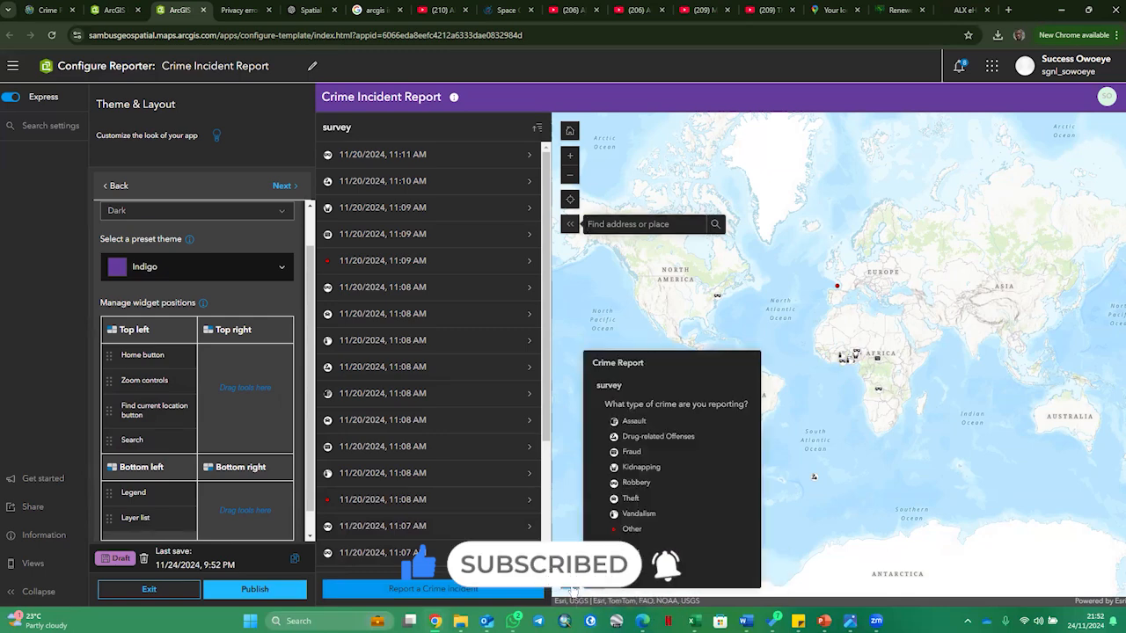
{"action": "left_click", "coordinate": [573, 589]}
{"action": "left_click", "coordinate": [570, 224]}
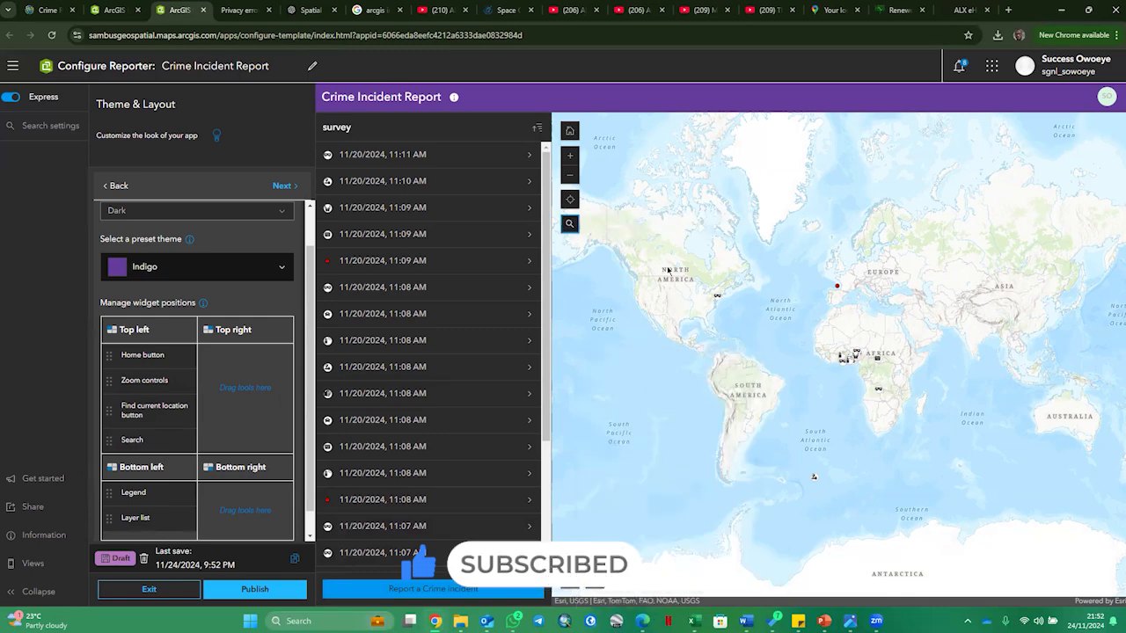
- Go to express step 6, turn on the language switcher, and add French - Français as a language to translate
{"action": "scroll", "coordinate": [176, 396], "scroll_direction": "up", "scroll_amount": 2}
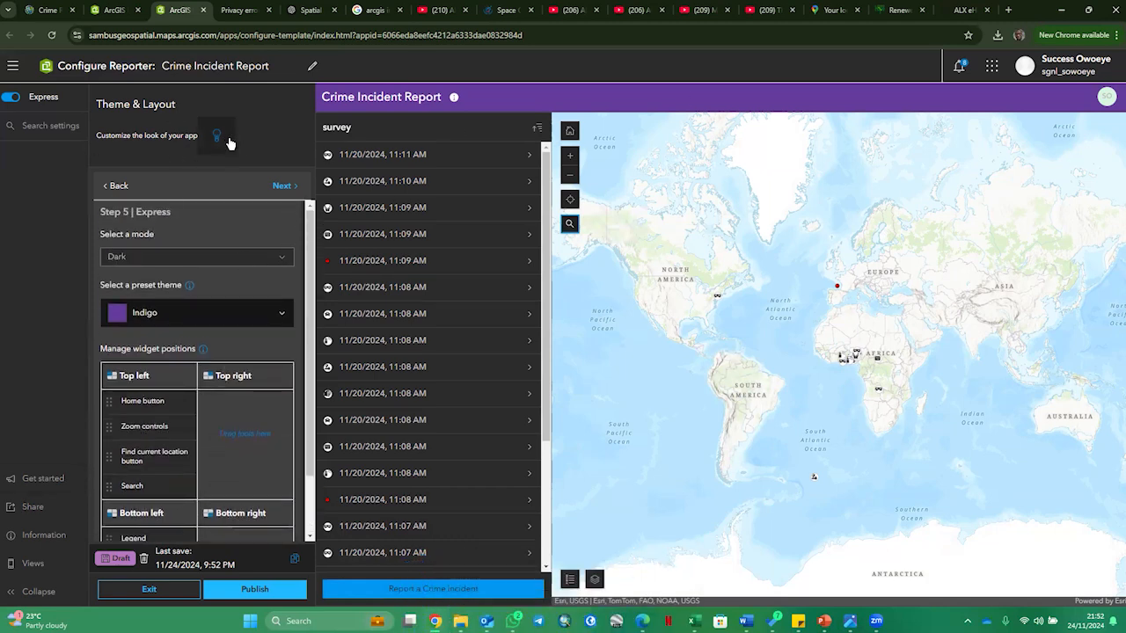
{"action": "left_click", "coordinate": [283, 189]}
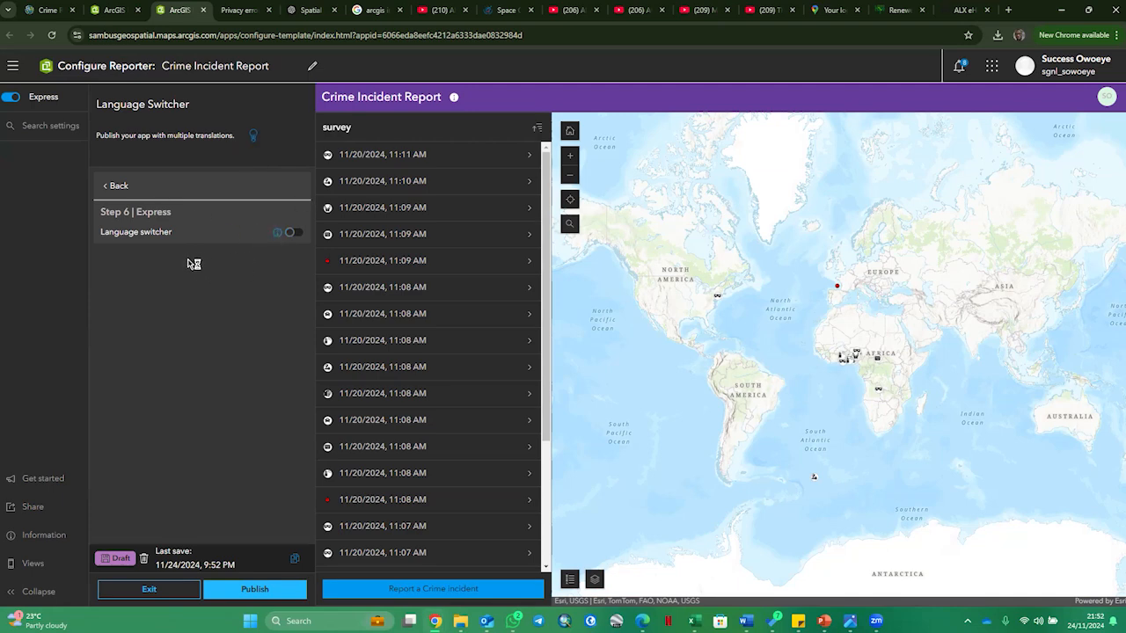
{"action": "left_click", "coordinate": [293, 234]}
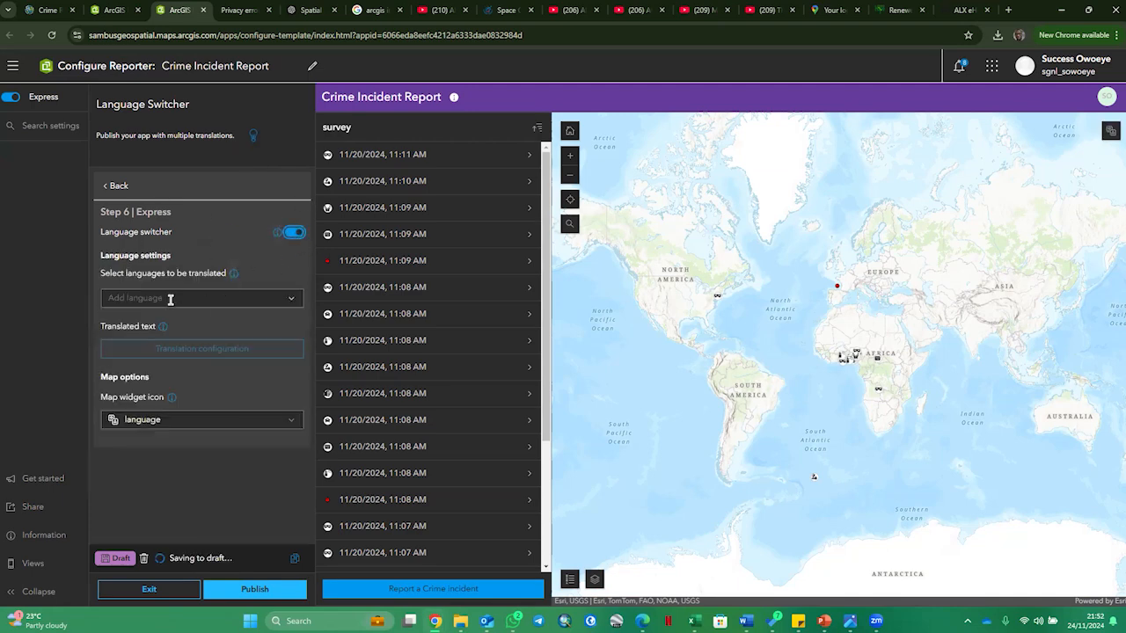
{"action": "left_click", "coordinate": [272, 300]}
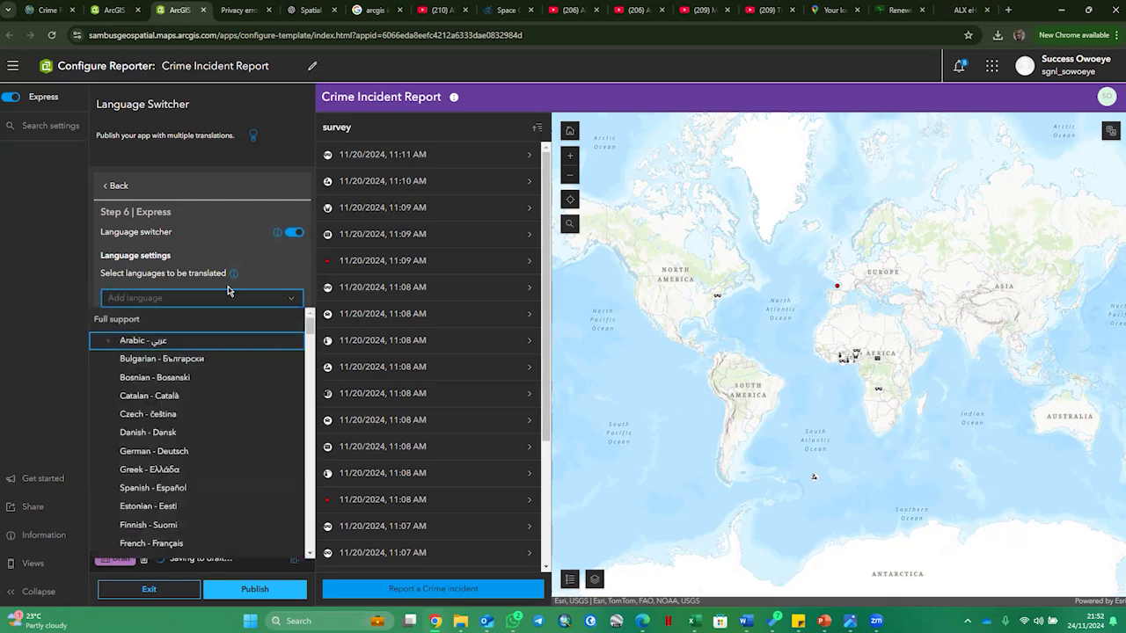
{"action": "type", "text": "fren"}
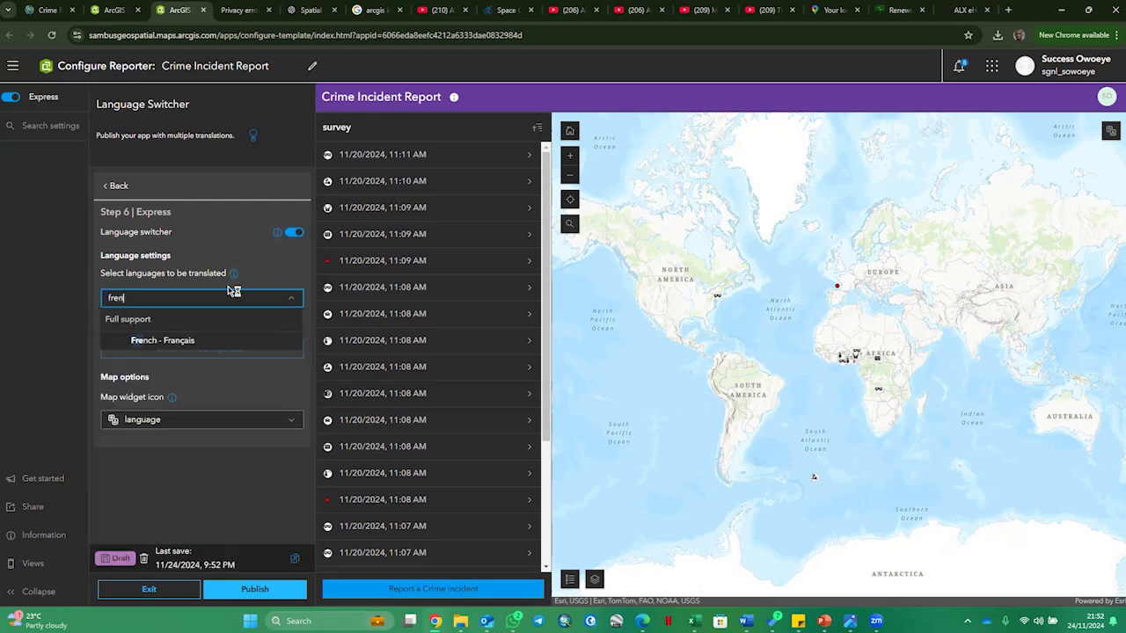
{"action": "left_click", "coordinate": [205, 340]}
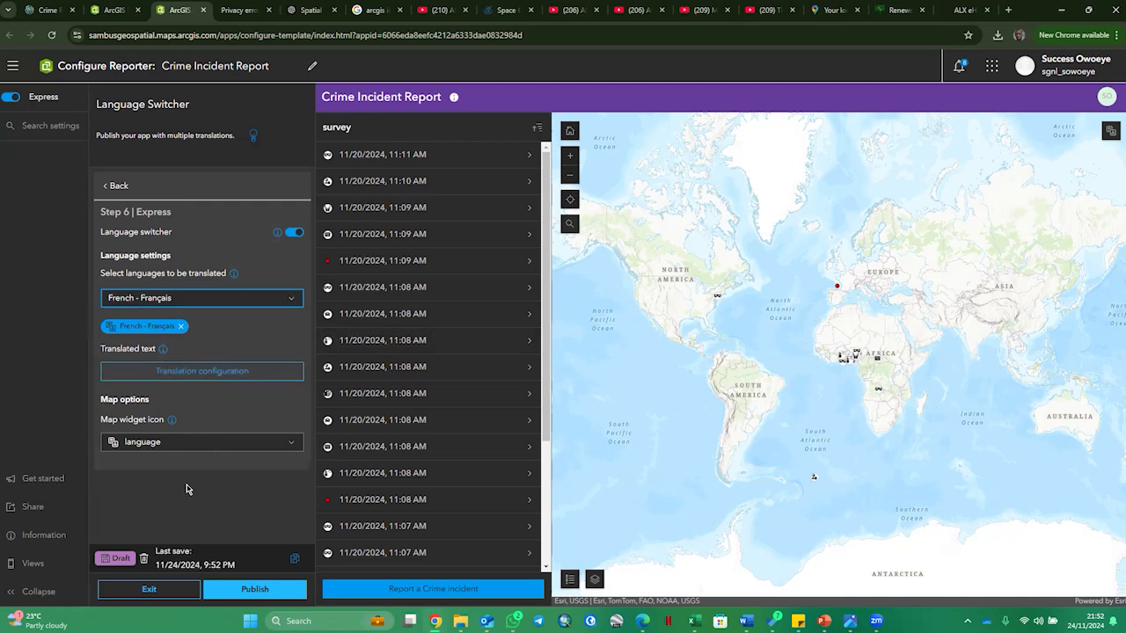
- Review the French translation configuration, close it, and remove French from the languages to translate
{"action": "left_click", "coordinate": [211, 378]}
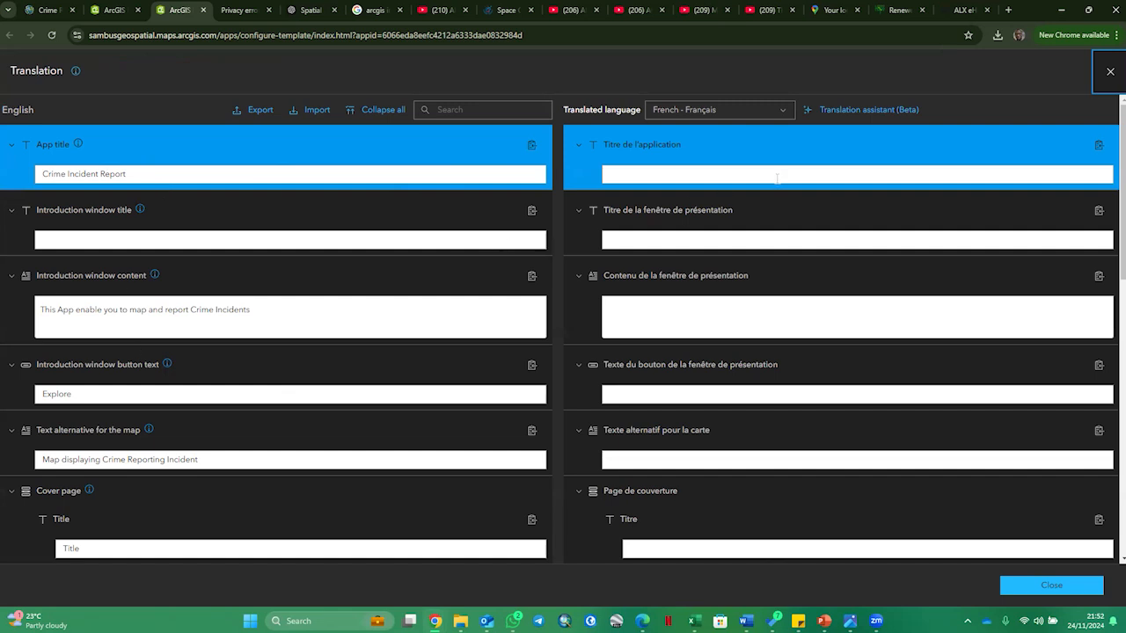
{"action": "left_click", "coordinate": [1111, 73]}
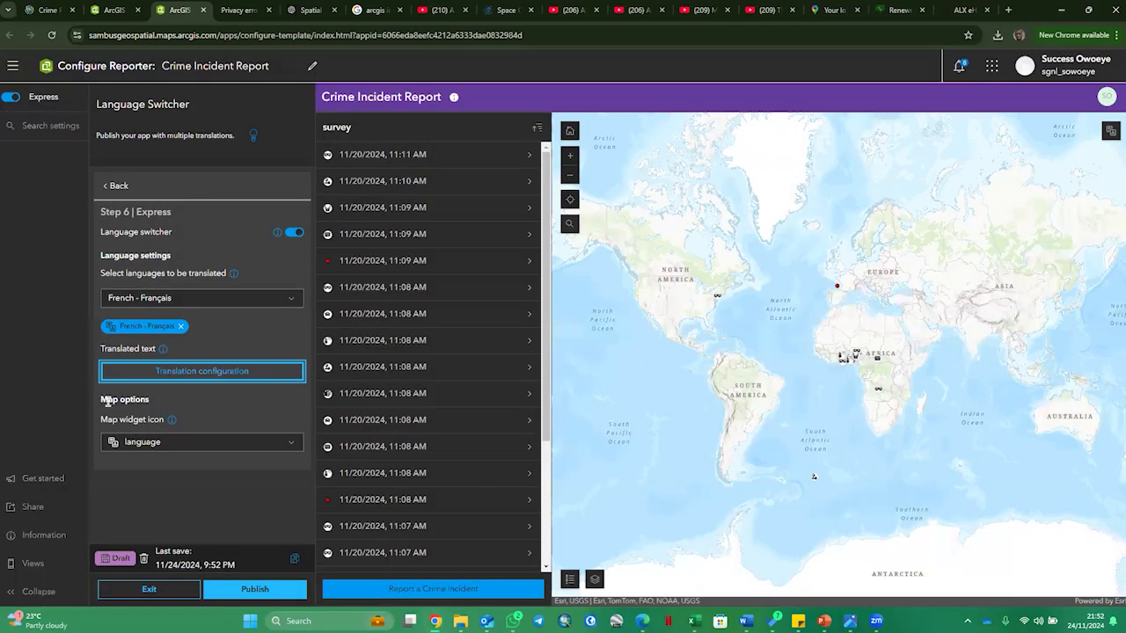
{"action": "left_click", "coordinate": [181, 327]}
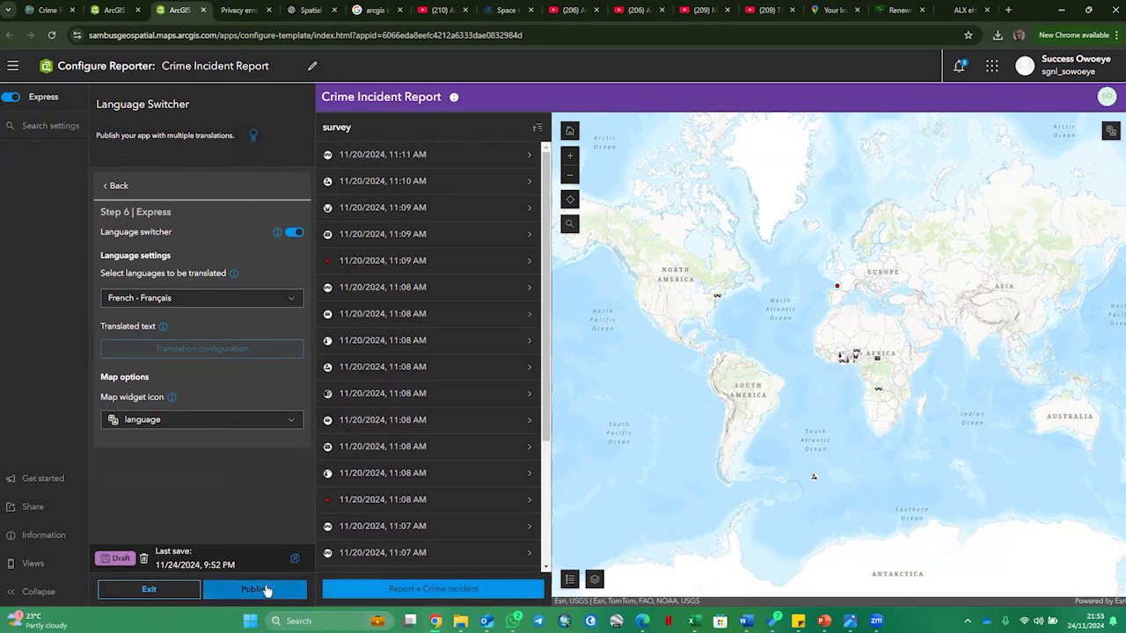
- Preview the app in Portrait and Landscape views, and return to the Desktop view
{"action": "left_click", "coordinate": [29, 564]}
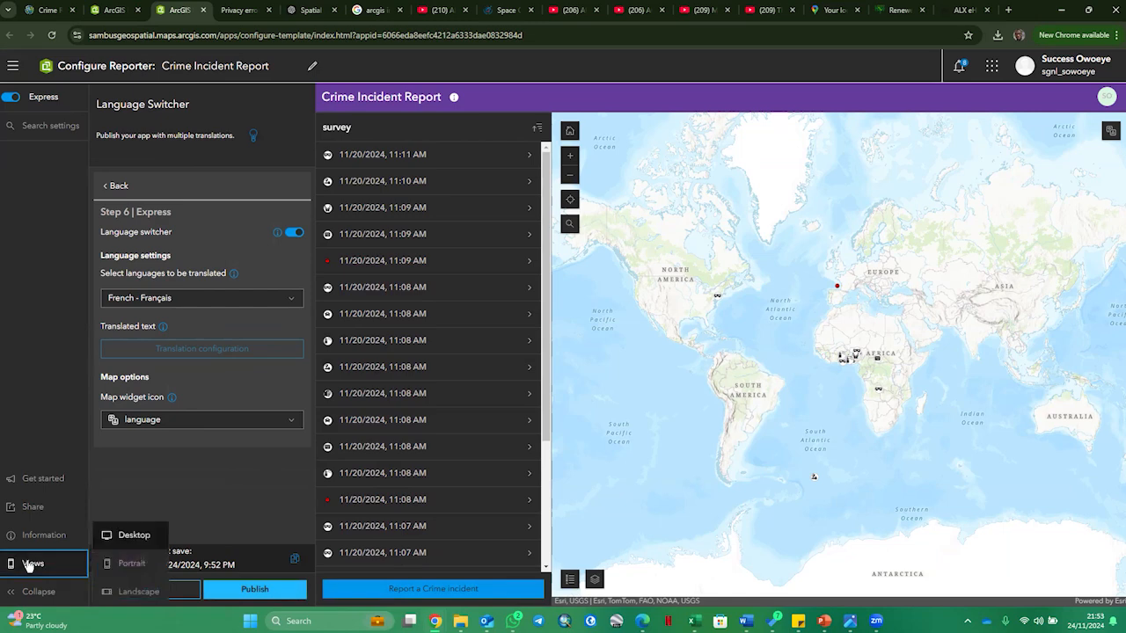
{"action": "left_click", "coordinate": [132, 564]}
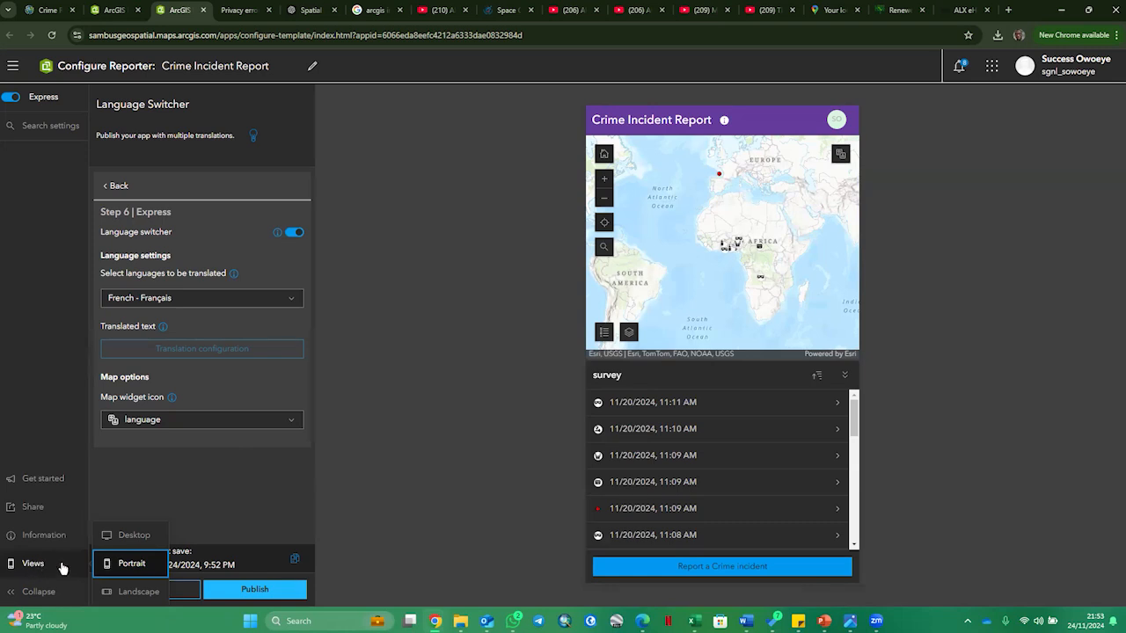
{"action": "left_click", "coordinate": [138, 591]}
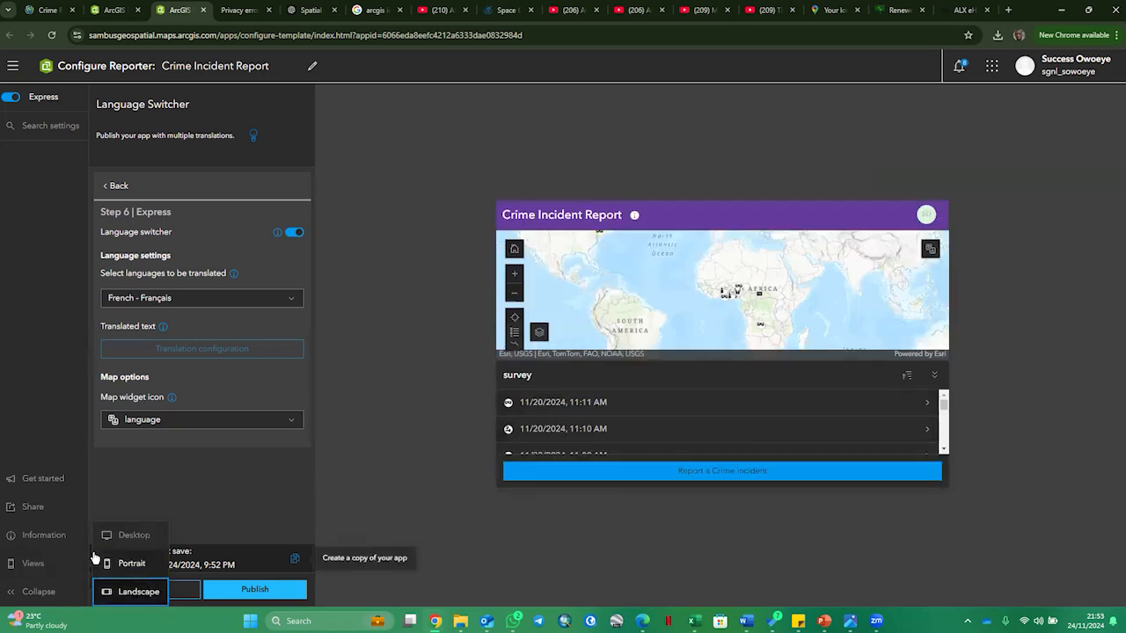
{"action": "left_click", "coordinate": [127, 543]}
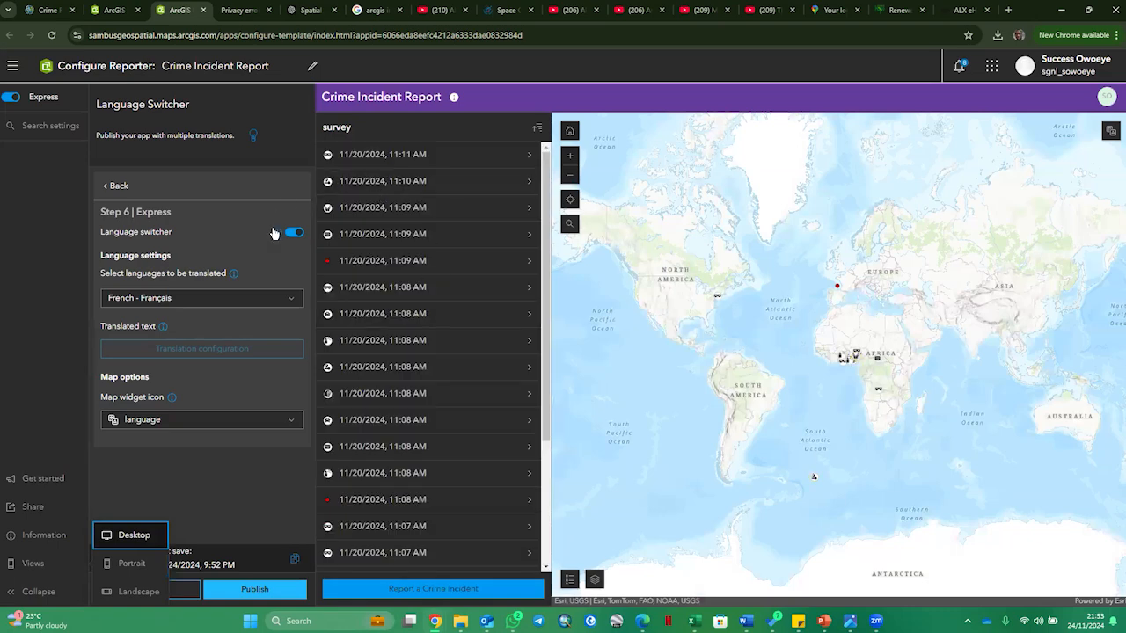
- Turn off the language switcher
{"action": "left_click", "coordinate": [298, 233]}
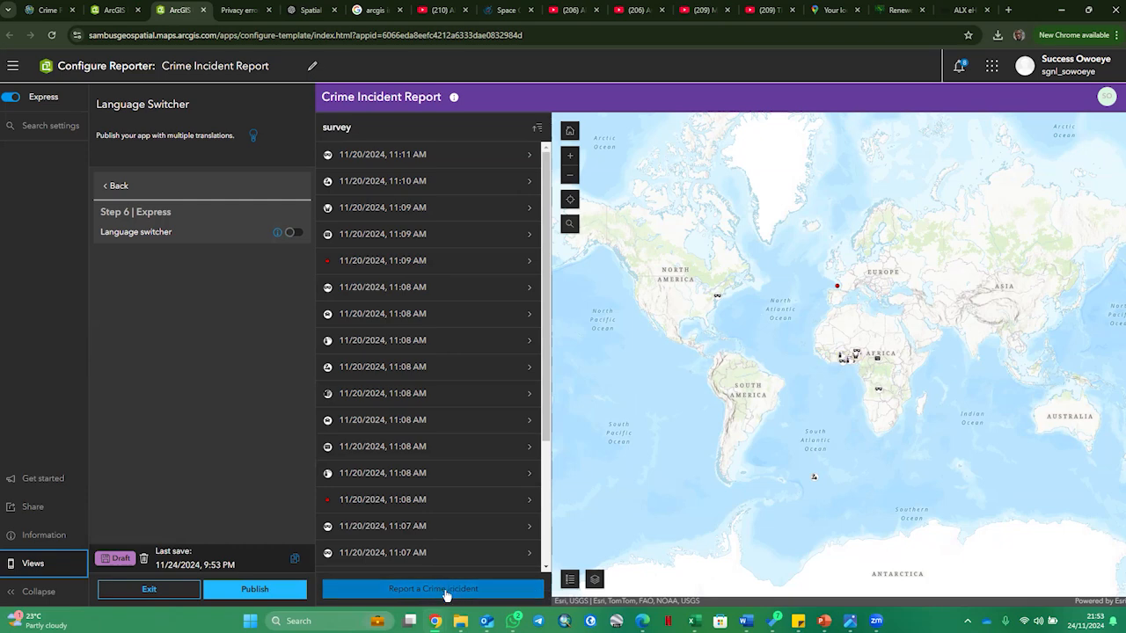
- Examine the details and photo of the drug-related offense report from 11/20/2024, 11:08 AM, and return to the survey list
{"action": "left_click", "coordinate": [394, 370]}
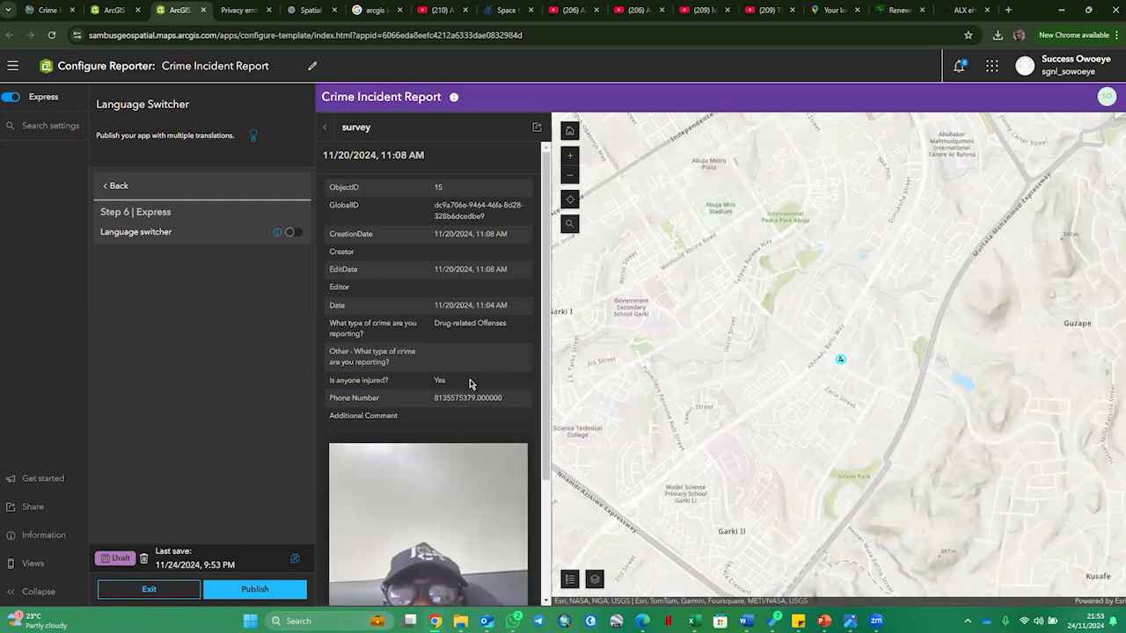
{"action": "scroll", "coordinate": [464, 415], "scroll_direction": "down", "scroll_amount": 2}
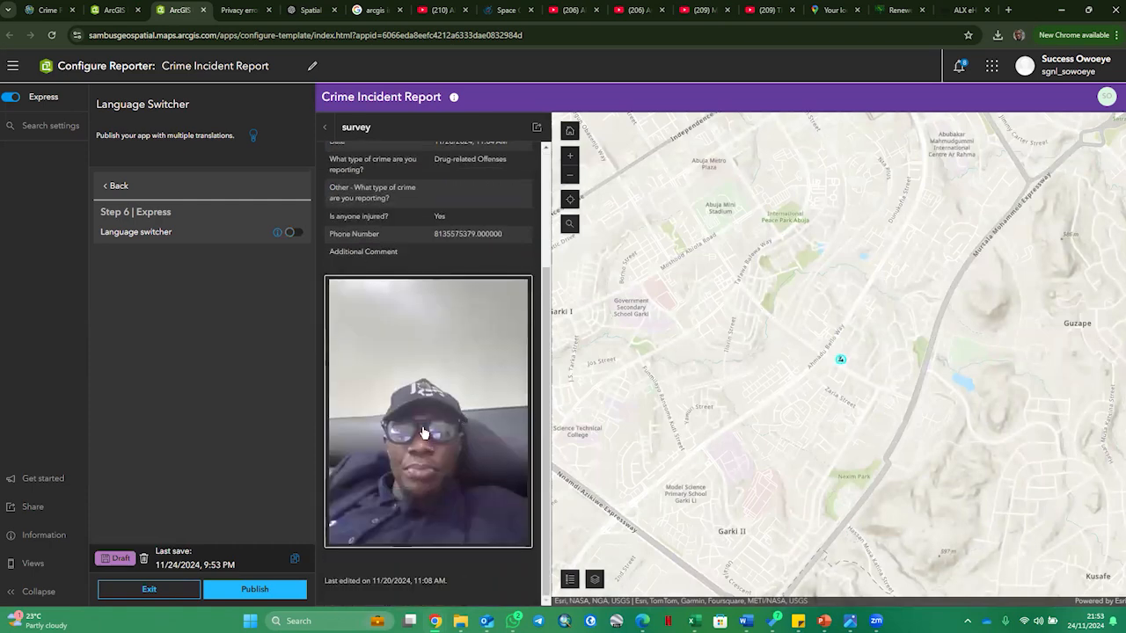
{"action": "scroll", "coordinate": [457, 499], "scroll_direction": "up", "scroll_amount": 1}
{"action": "scroll", "coordinate": [457, 499], "scroll_direction": "up", "scroll_amount": 2}
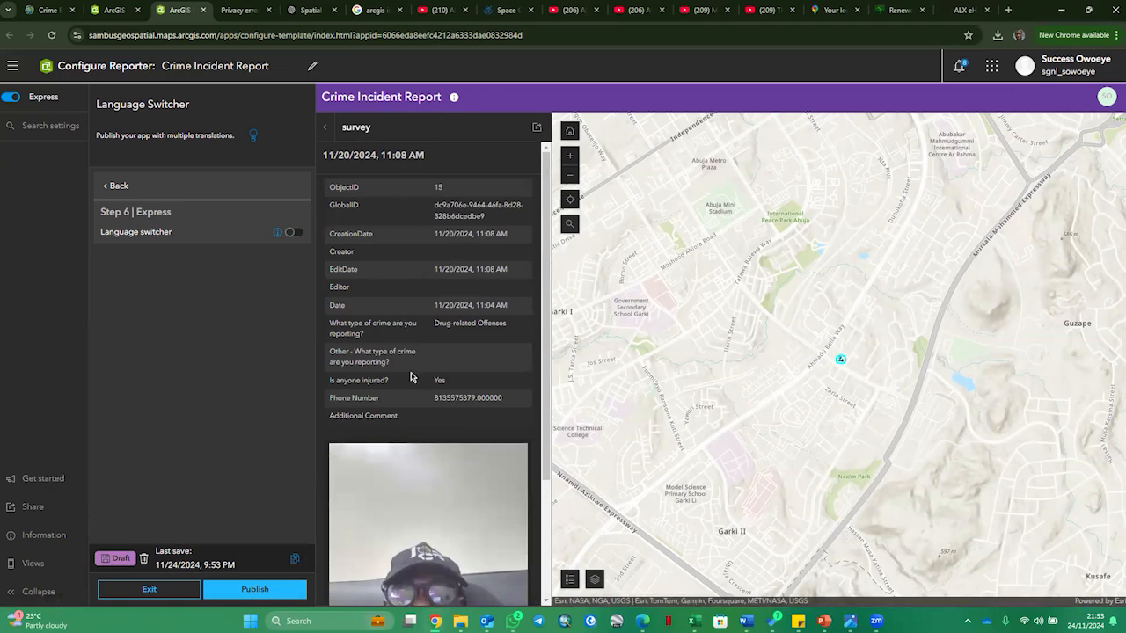
{"action": "left_click", "coordinate": [325, 128]}
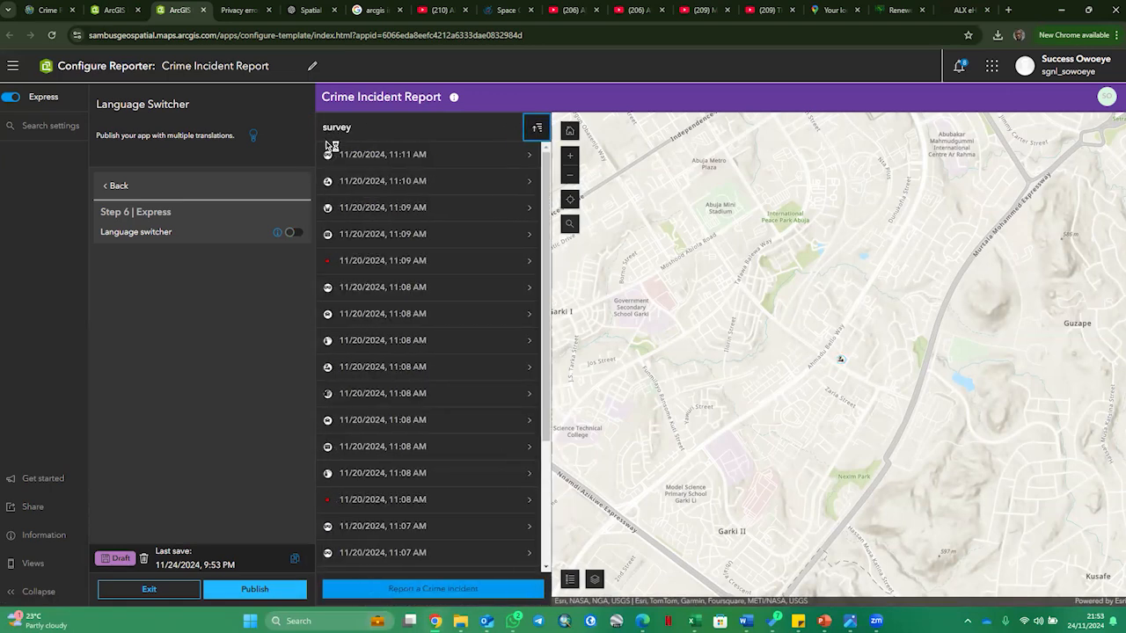
- Try reporting a crime incident with the second New Feature type, place its point on the map, and cancel the report form
{"action": "left_click", "coordinate": [455, 589]}
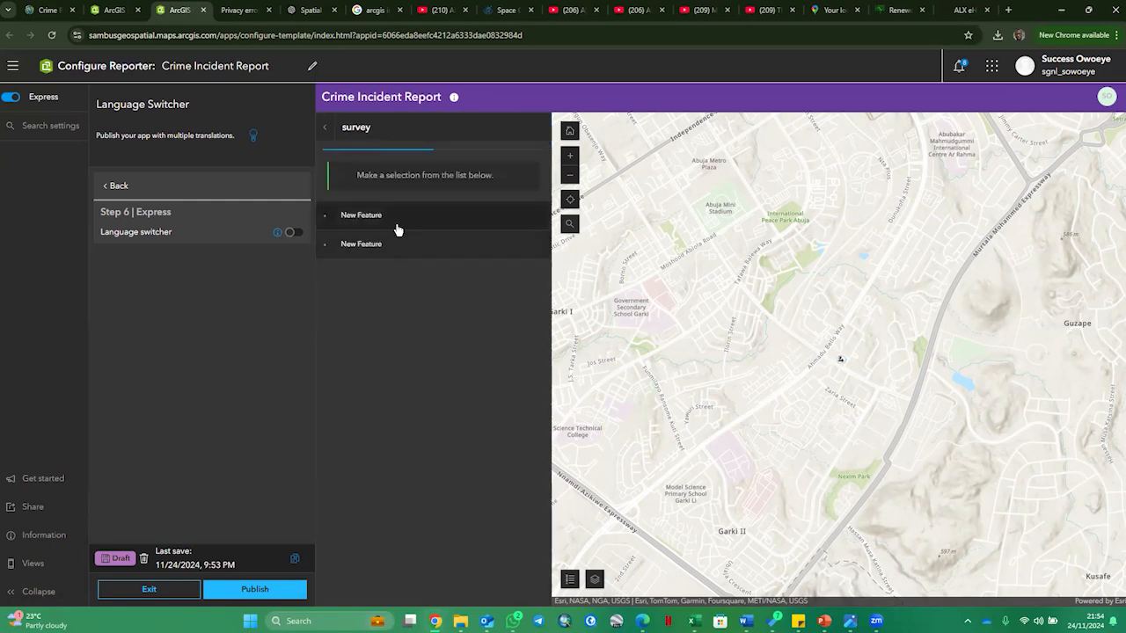
{"action": "left_click", "coordinate": [390, 242]}
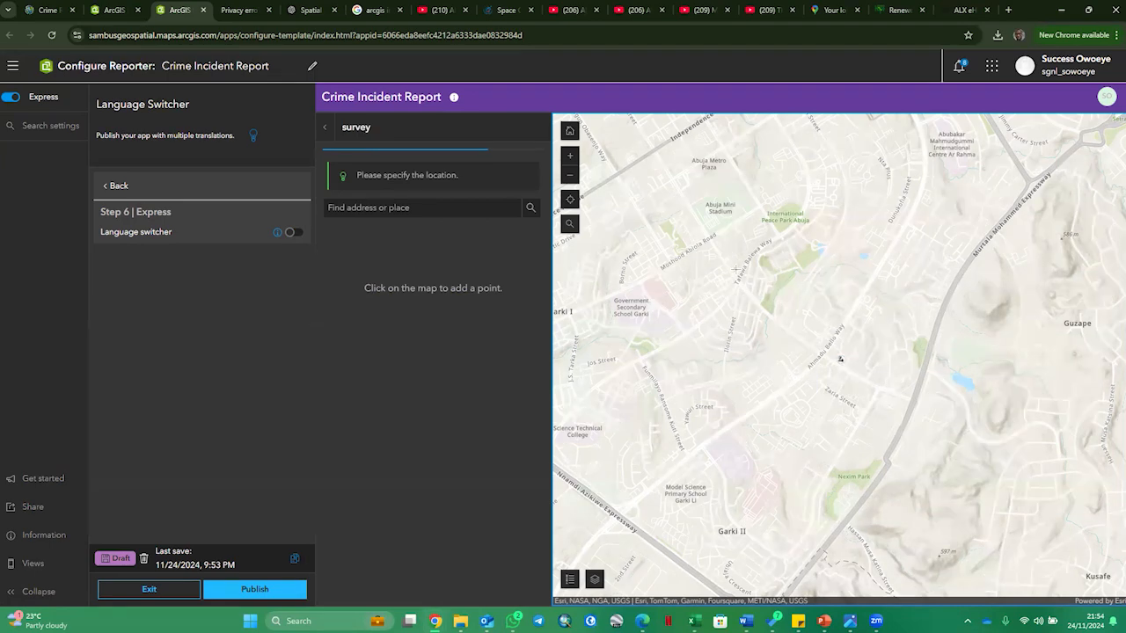
{"action": "left_click", "coordinate": [735, 269]}
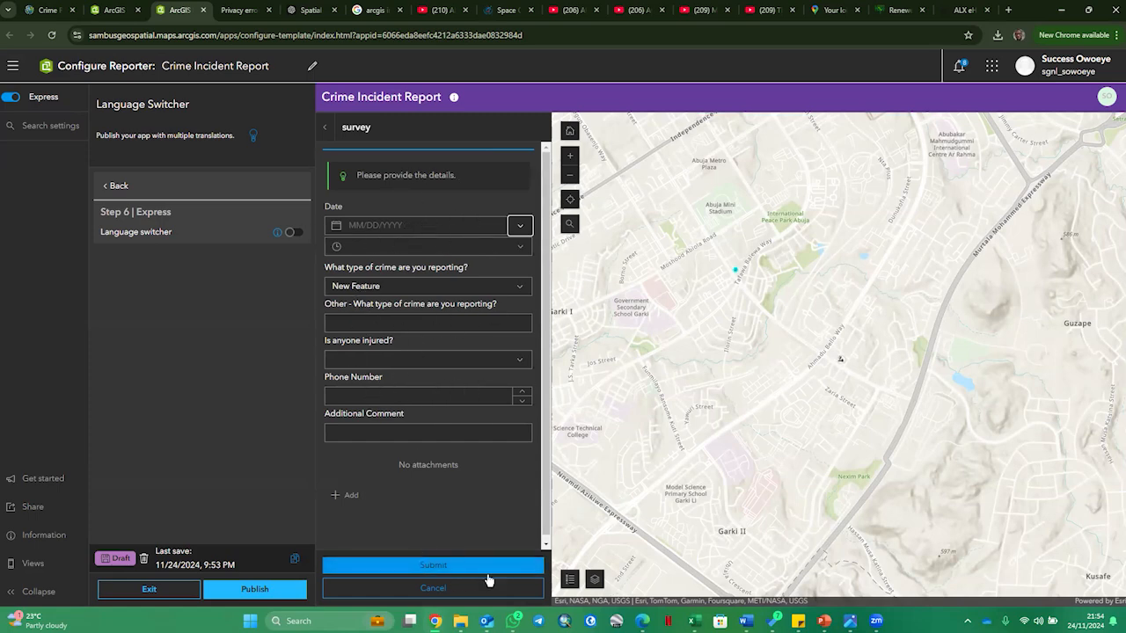
{"action": "left_click", "coordinate": [443, 597]}
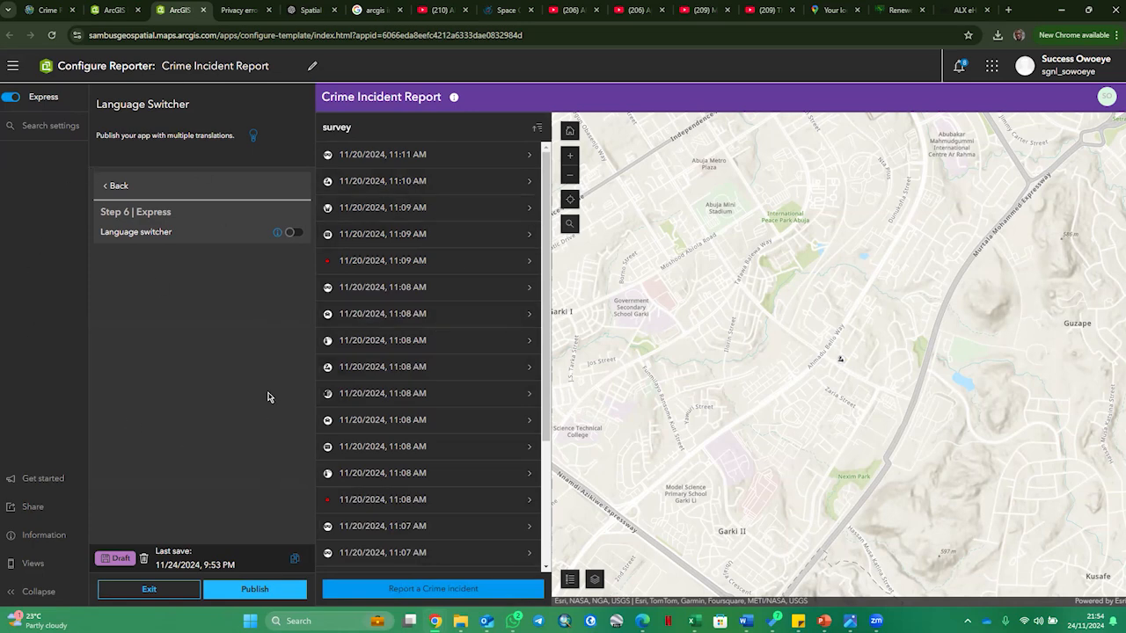
- Publish the Crime Incident Report app and look through its link, social media and embed sharing options
{"action": "left_click", "coordinate": [250, 596]}
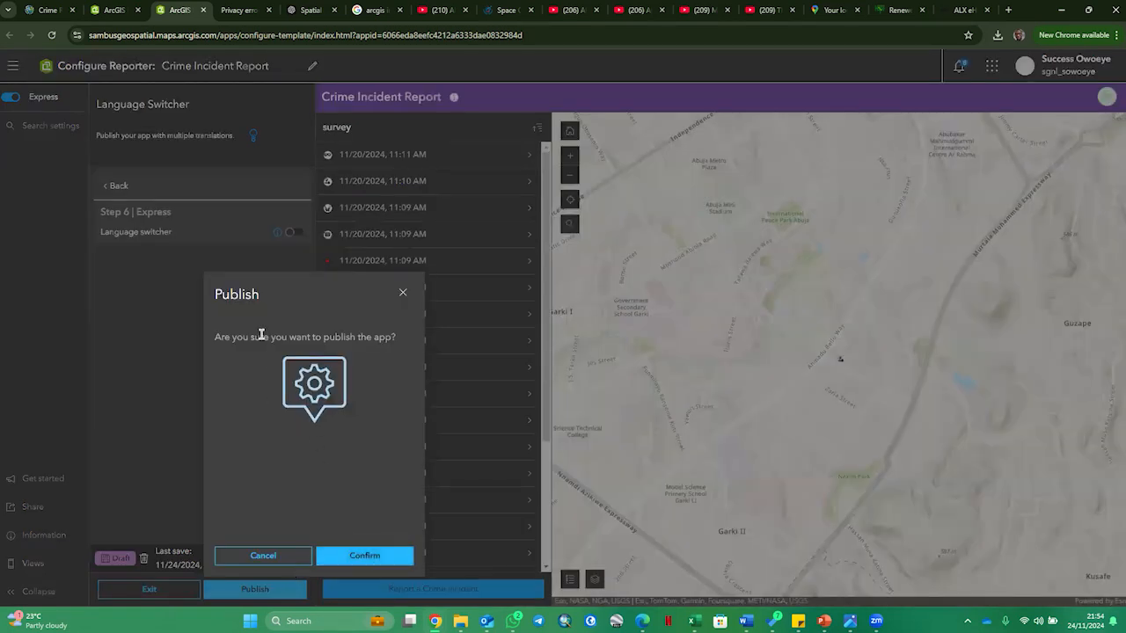
{"action": "left_click", "coordinate": [379, 558]}
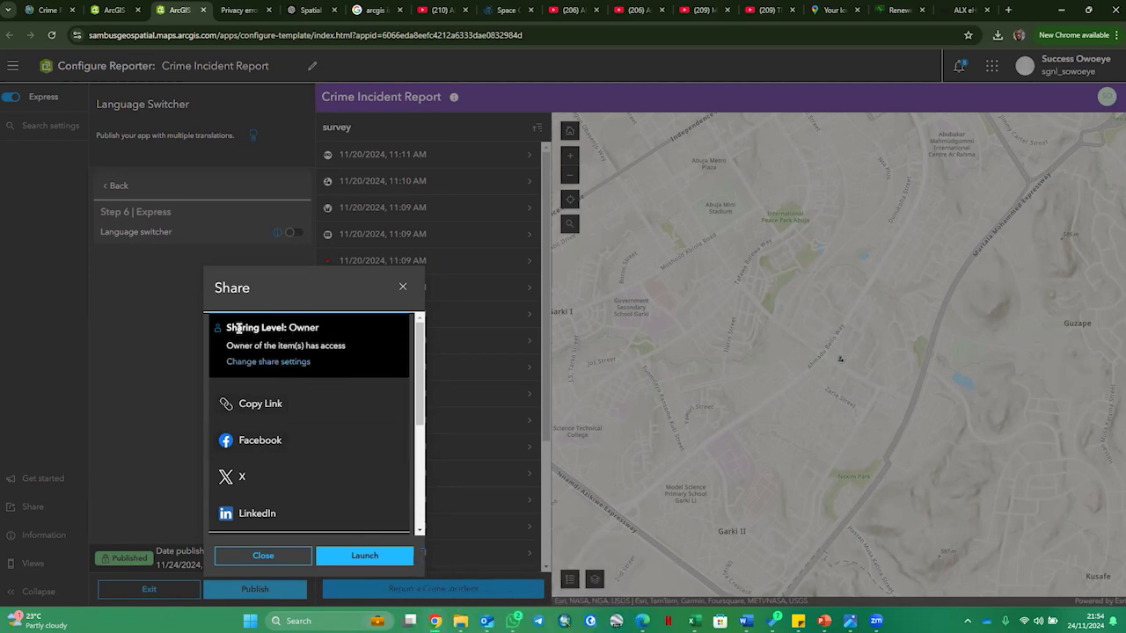
{"action": "right_click", "coordinate": [274, 370]}
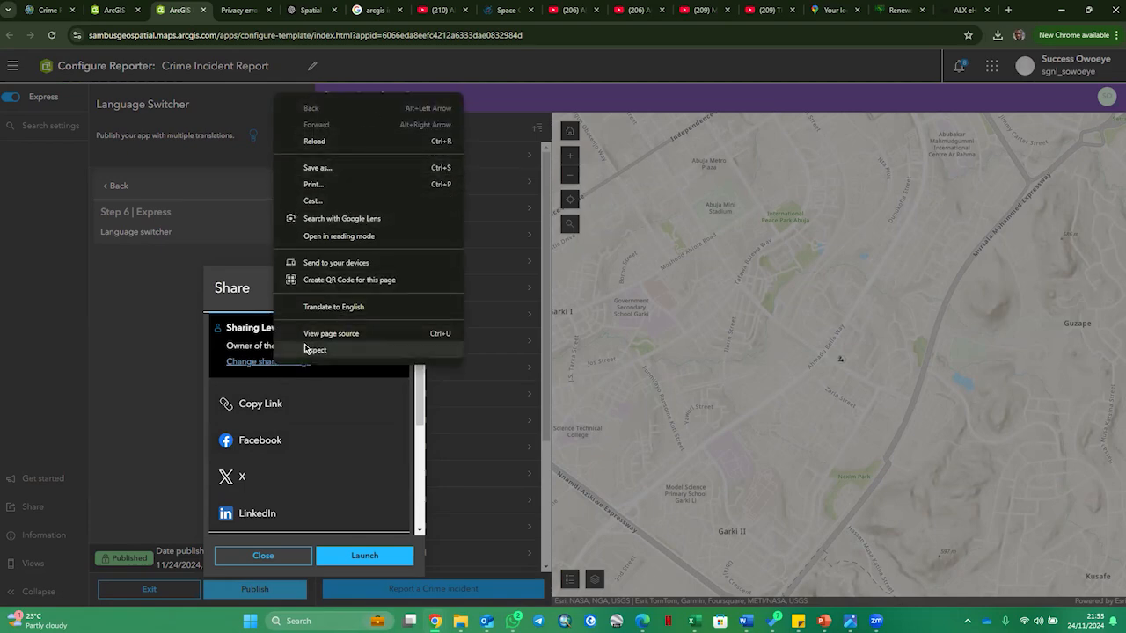
{"action": "left_click", "coordinate": [364, 414]}
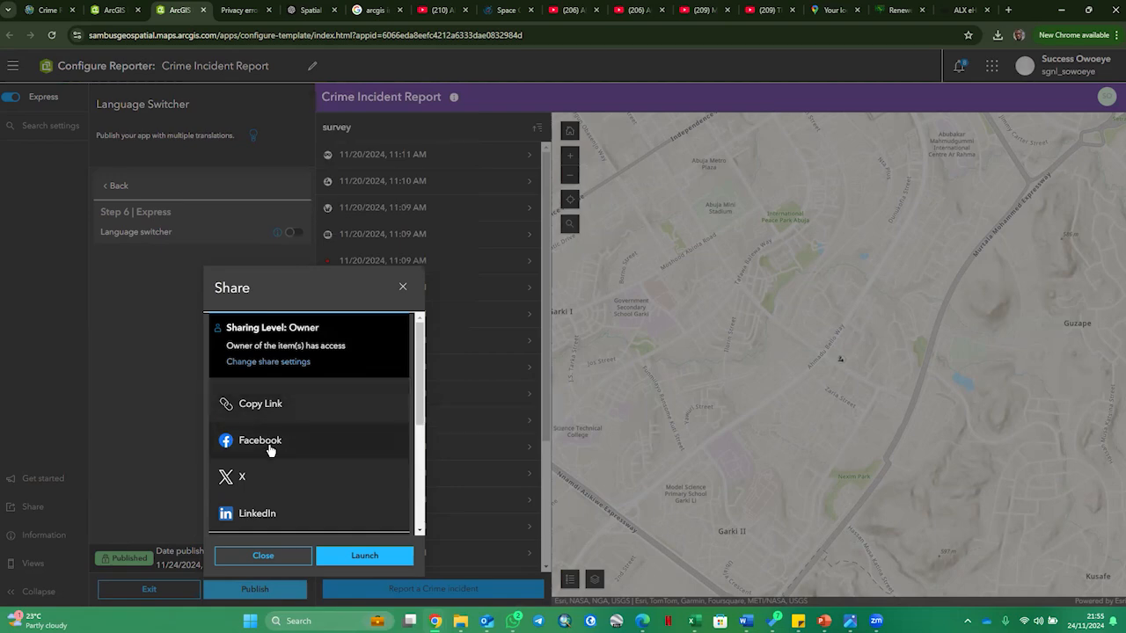
{"action": "scroll", "coordinate": [269, 466], "scroll_direction": "down", "scroll_amount": 5}
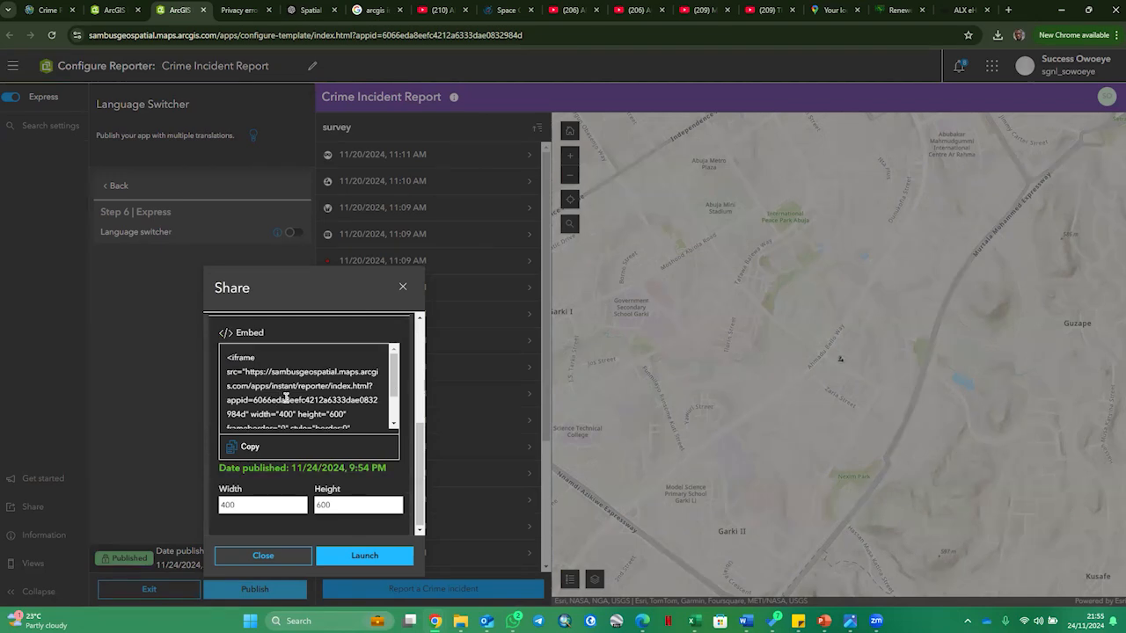
{"action": "scroll", "coordinate": [285, 397], "scroll_direction": "down", "scroll_amount": 3}
{"action": "scroll", "coordinate": [292, 482], "scroll_direction": "up", "scroll_amount": 5}
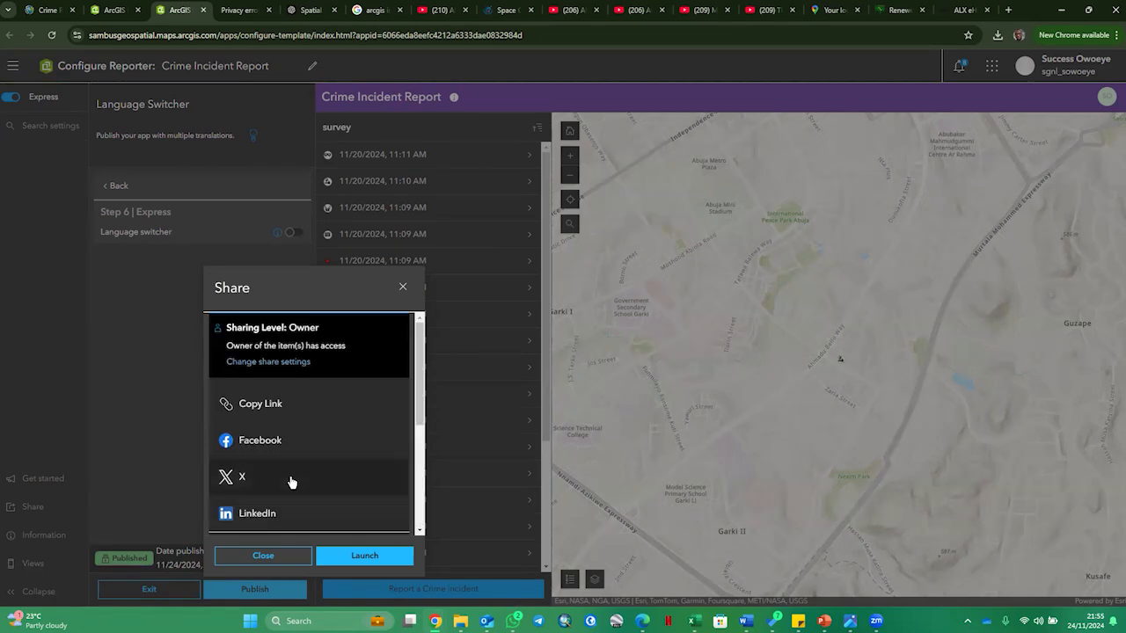
- Set the app's sharing level to Everyone (public) and dismiss the sharing review without updating the Crime Reporting Map
{"action": "left_click", "coordinate": [276, 361]}
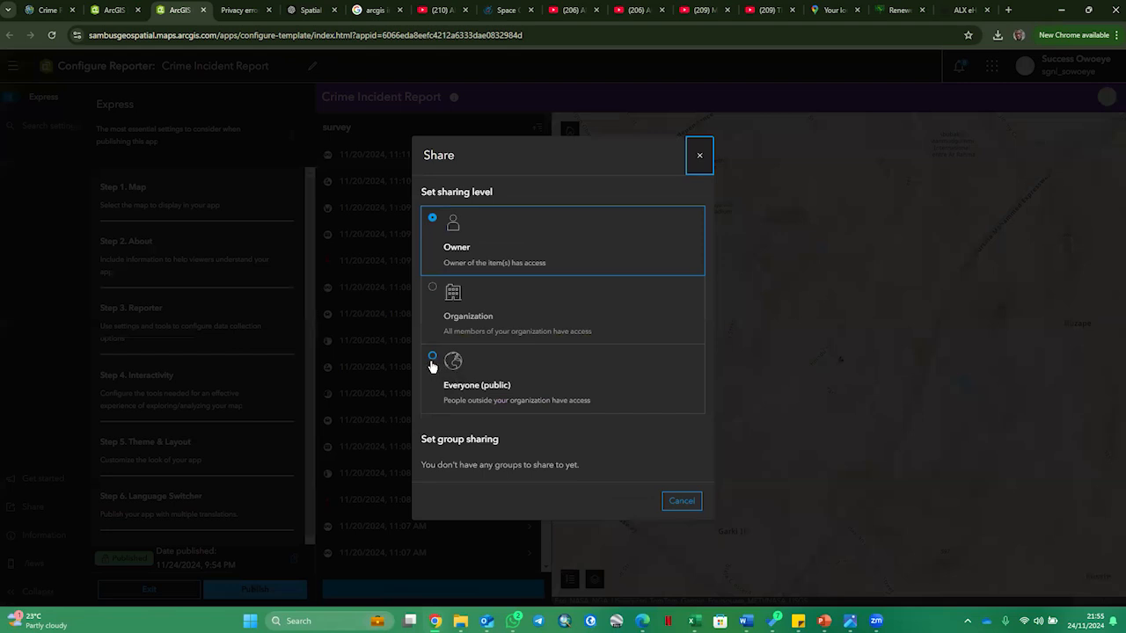
{"action": "left_click", "coordinate": [431, 364]}
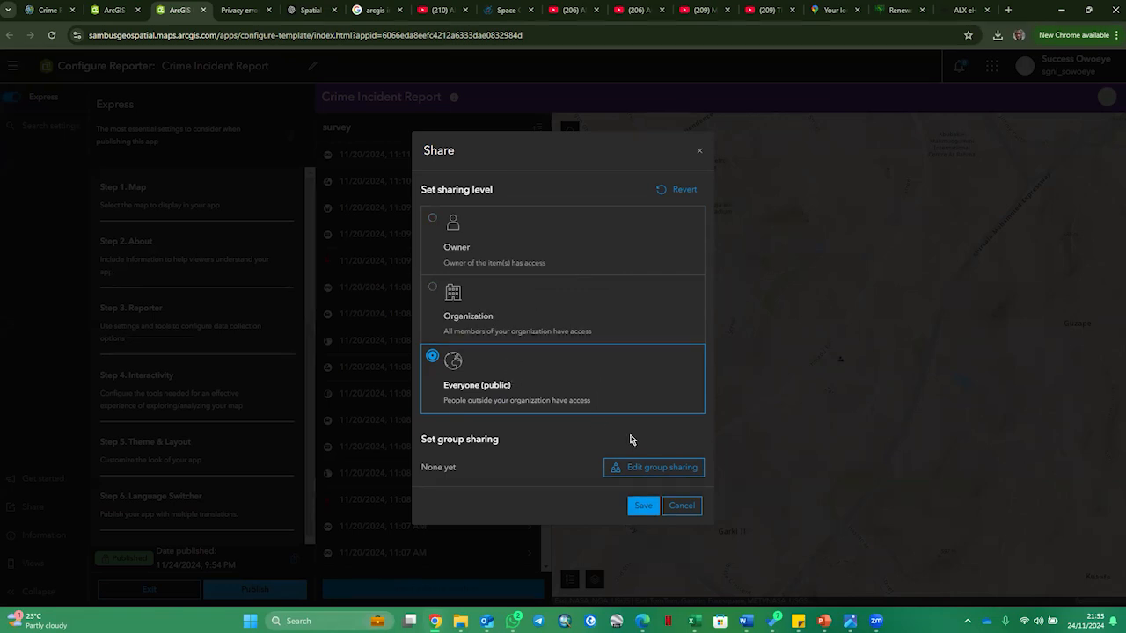
{"action": "left_click", "coordinate": [642, 510]}
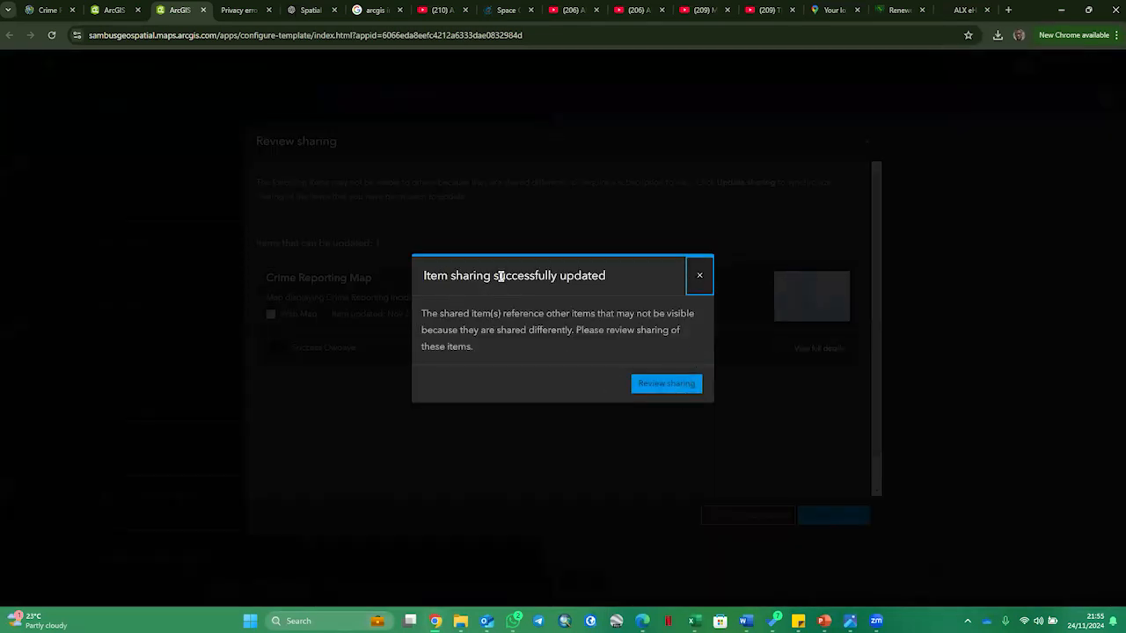
{"action": "left_click", "coordinate": [700, 278]}
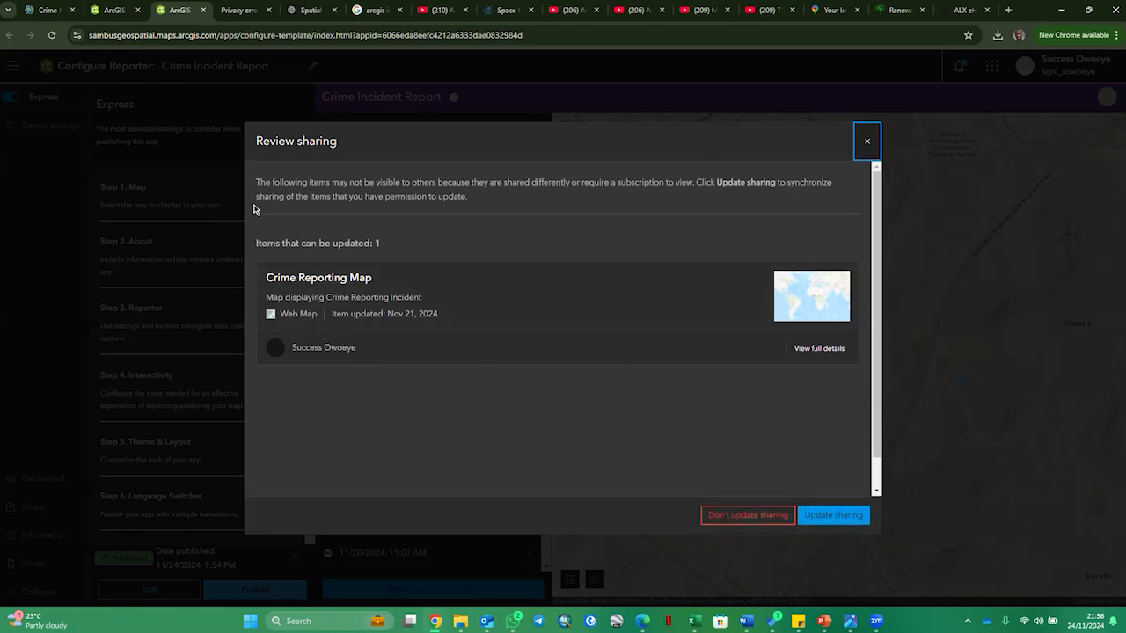
{"action": "left_click", "coordinate": [868, 142]}
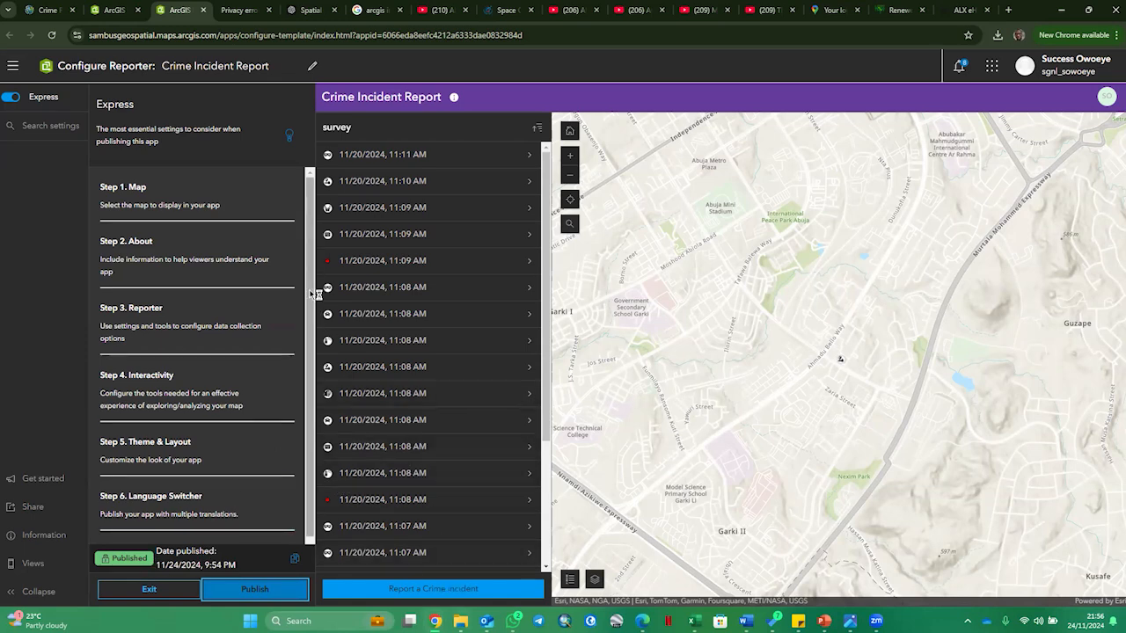
- View the published Crime Incident Report Instant App from My content and dismiss its introduction to explore the app
{"action": "left_click", "coordinate": [55, 11]}
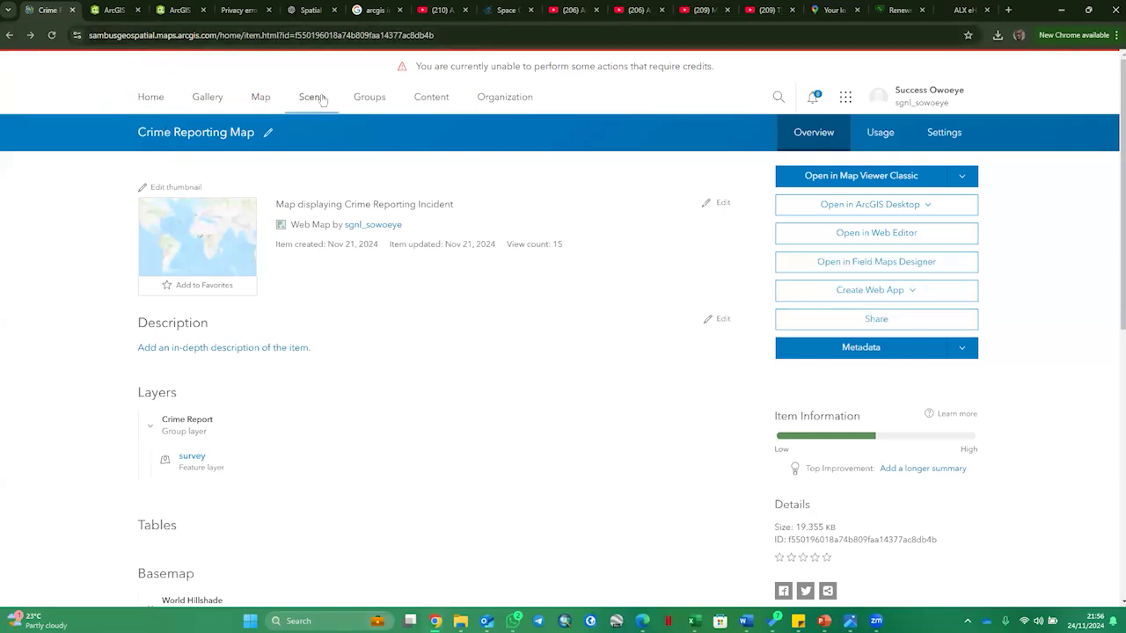
{"action": "left_click", "coordinate": [446, 101]}
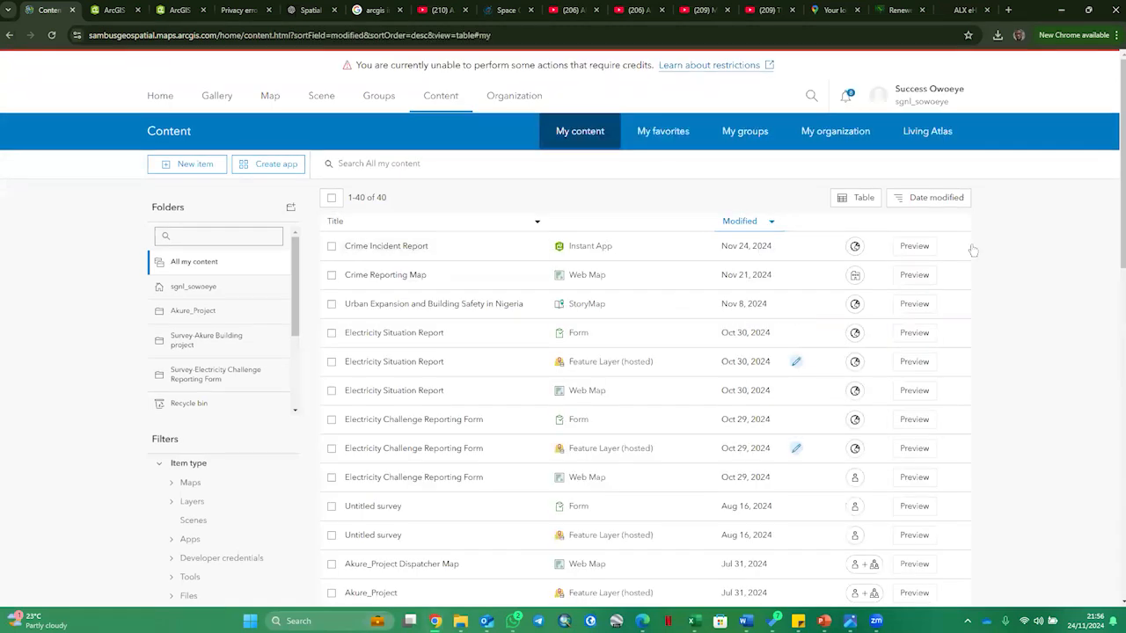
{"action": "left_click", "coordinate": [955, 246]}
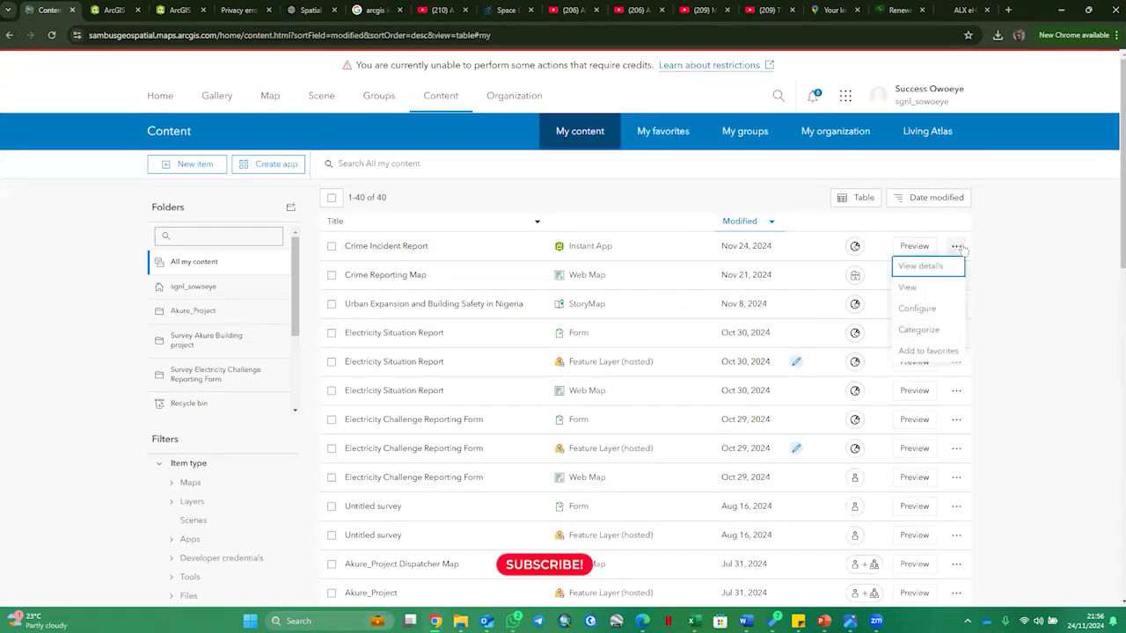
{"action": "left_click", "coordinate": [932, 293]}
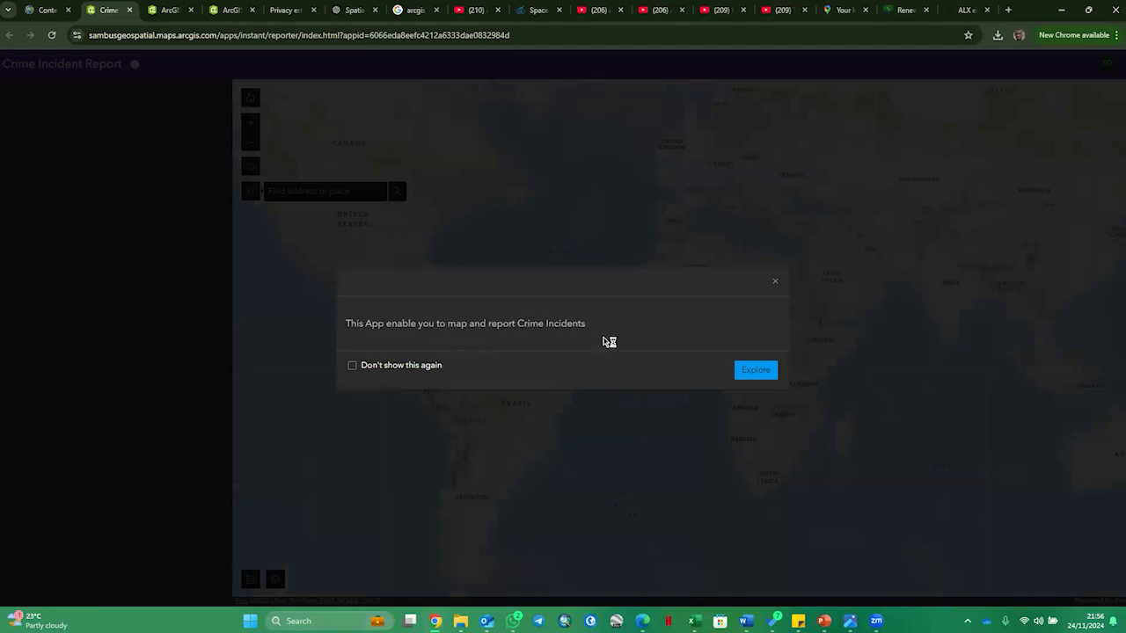
{"action": "left_click", "coordinate": [757, 375]}
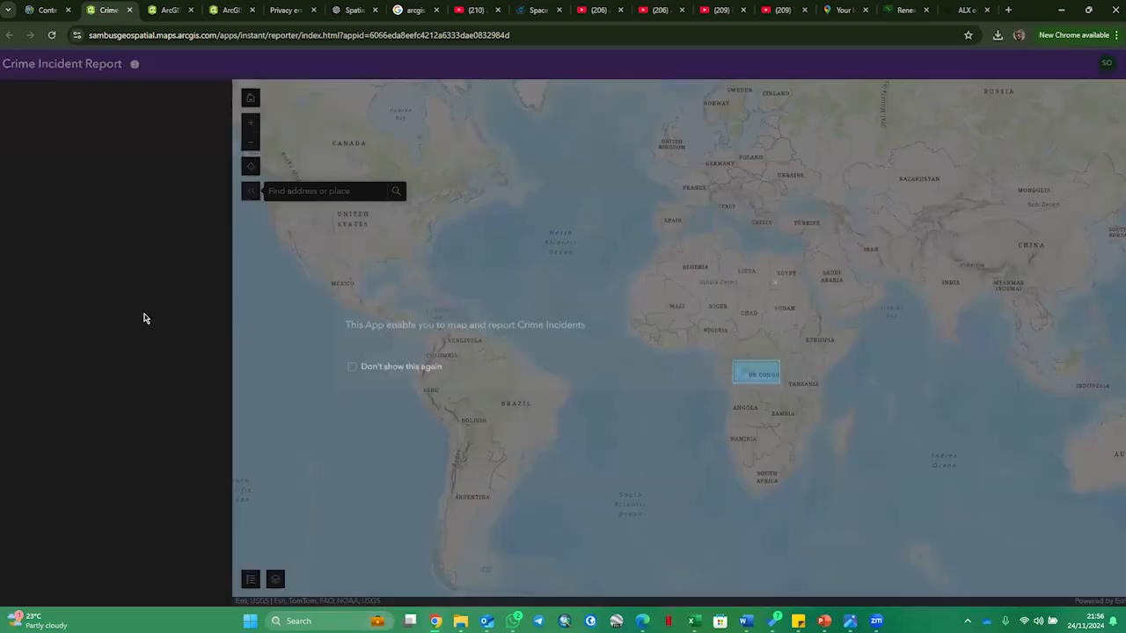